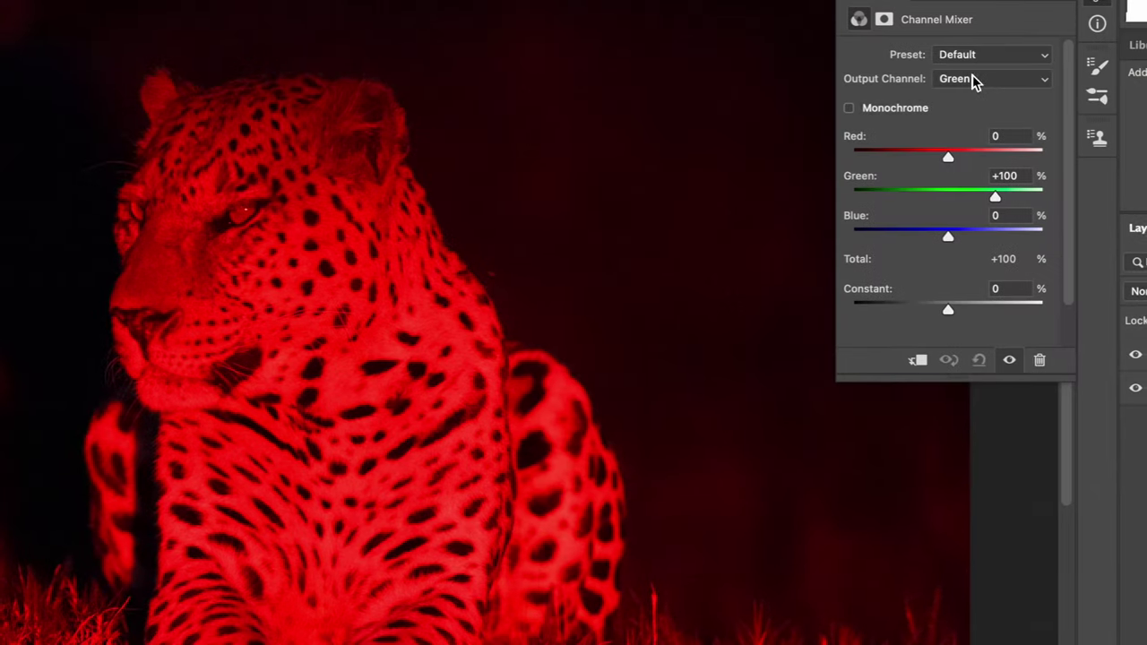
In Channel Mixer, mix Red +78 into the Green output, then switch the output channel to Blue
{"action": "left_click", "coordinate": [973, 80]}
{"action": "left_click", "coordinate": [973, 80]}
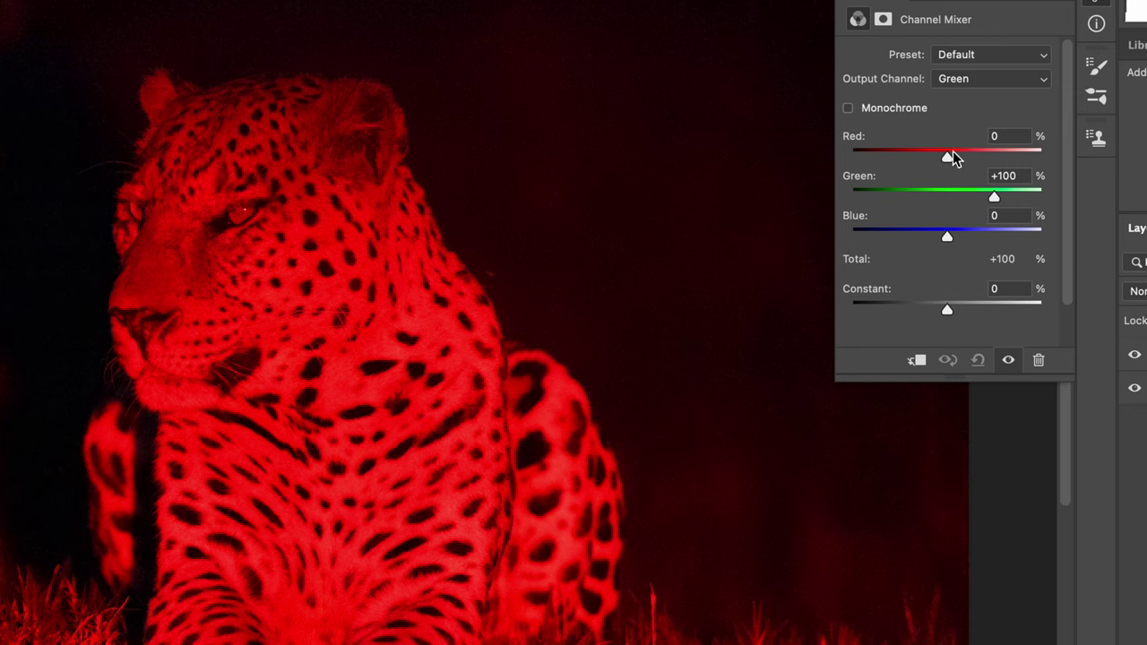
{"action": "left_click_drag", "start_coordinate": [947, 157], "coordinate": [984, 160]}
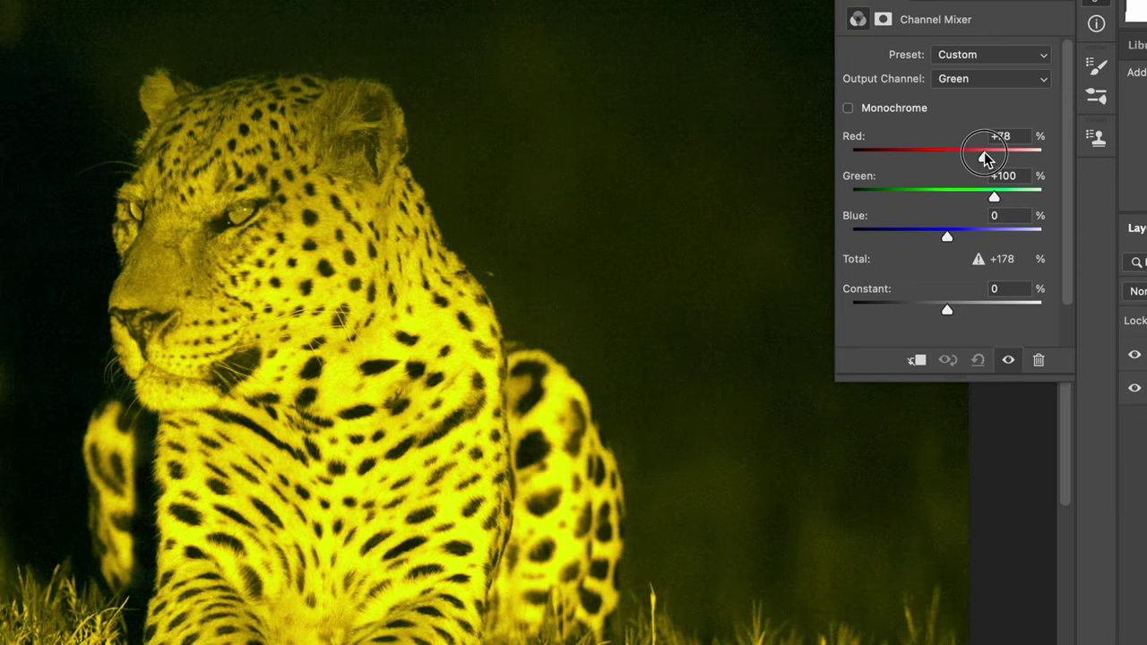
{"action": "left_click", "coordinate": [982, 81]}
{"action": "left_click", "coordinate": [981, 101]}
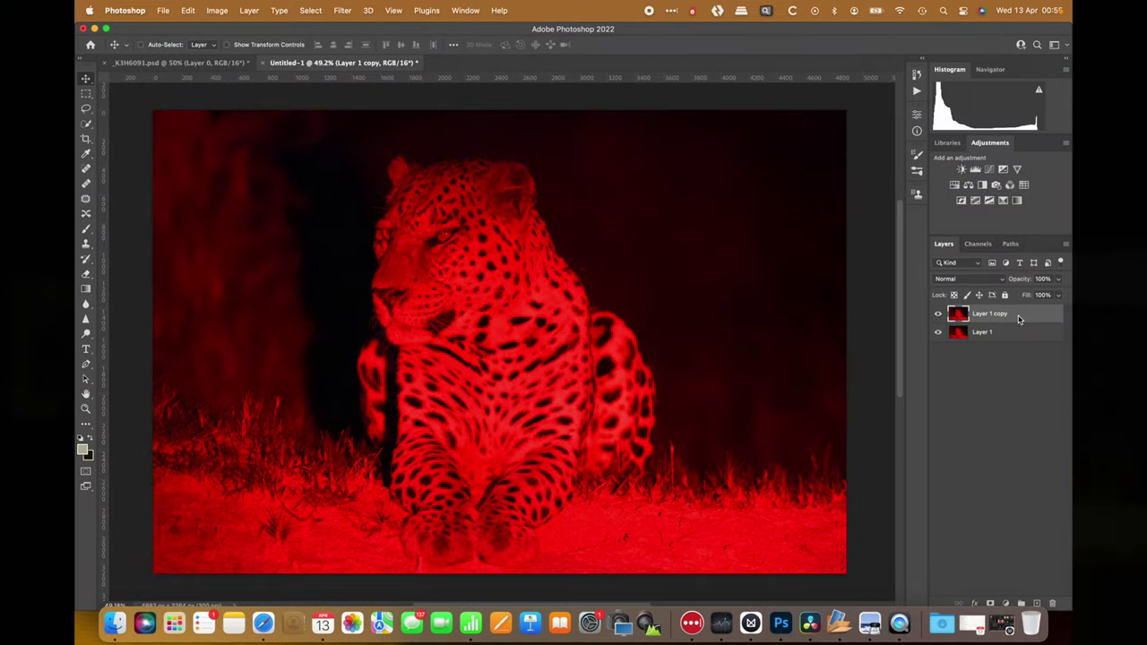
Invert Layer 1 copy, apply the Green Filter Black & White preset, and add a Levels layer
{"action": "key", "text": "super+i"}
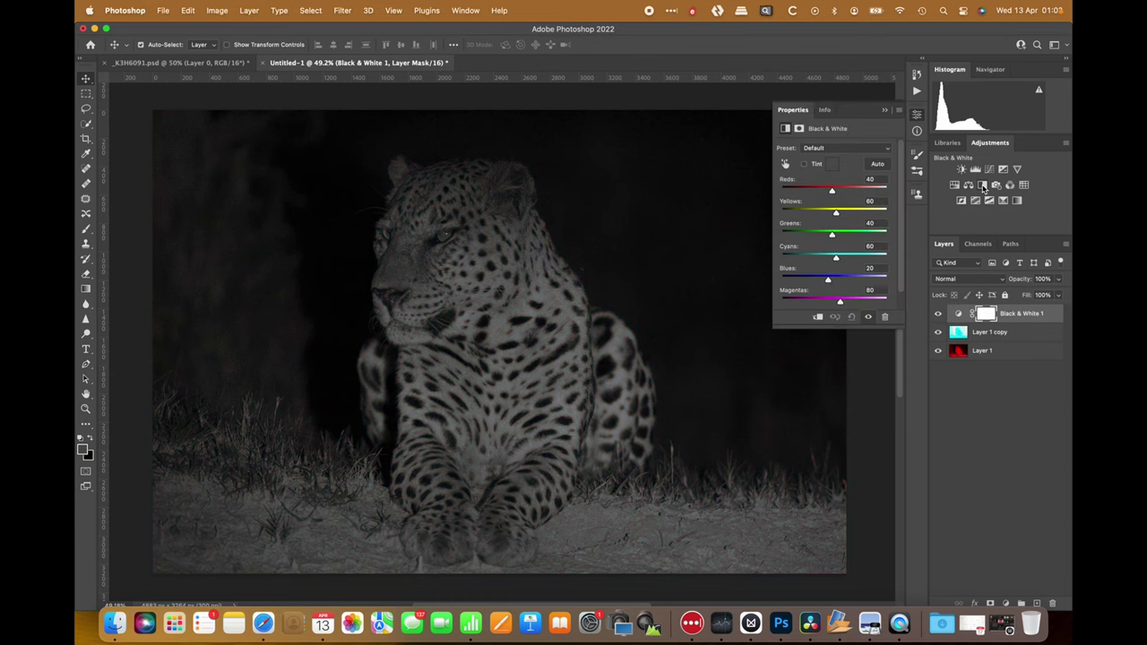
{"action": "left_click", "coordinate": [864, 151]}
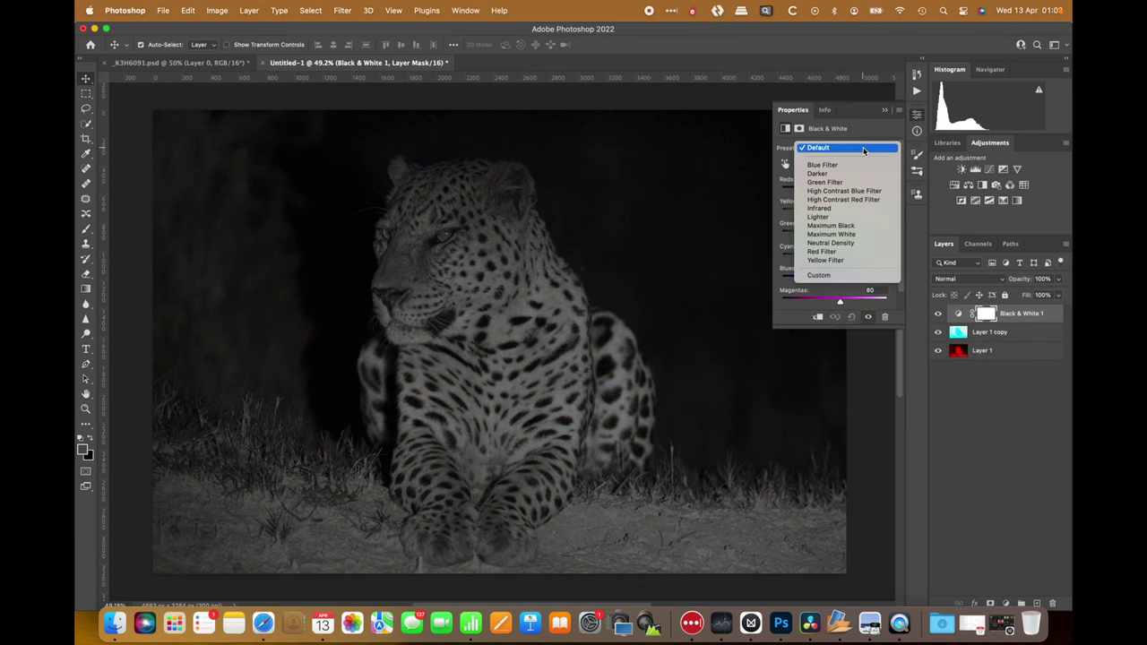
{"action": "left_click", "coordinate": [831, 185]}
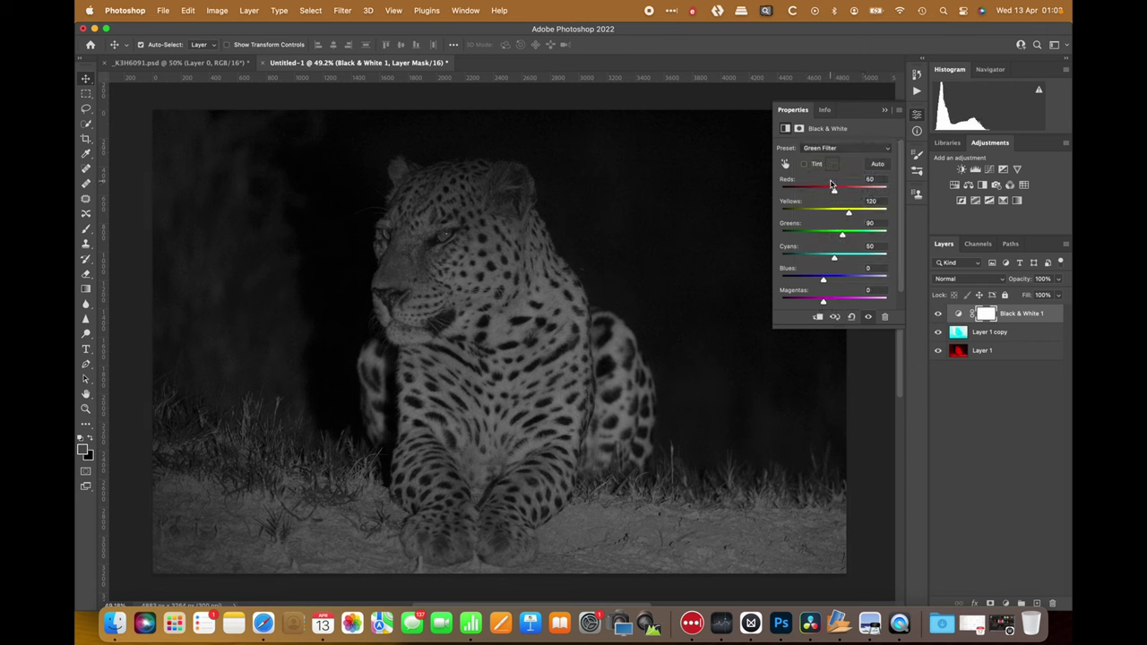
{"action": "left_click", "coordinate": [885, 110]}
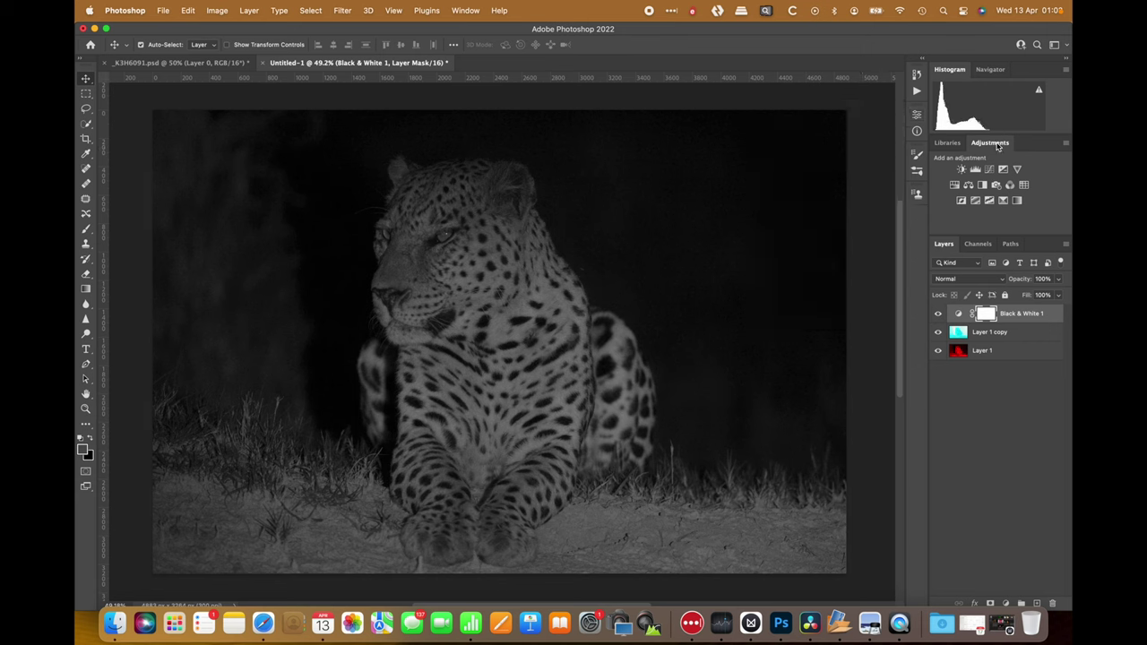
{"action": "left_click", "coordinate": [974, 168]}
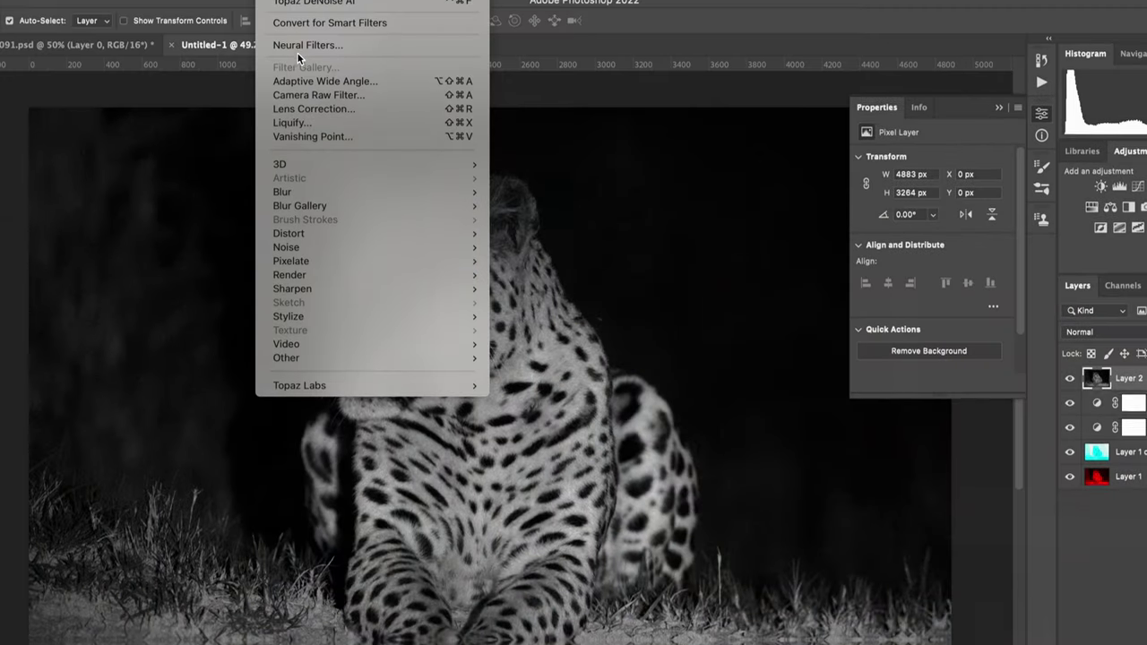
Turn on the Colorize neural filter for the black-and-white leopard
{"action": "left_click", "coordinate": [305, 45]}
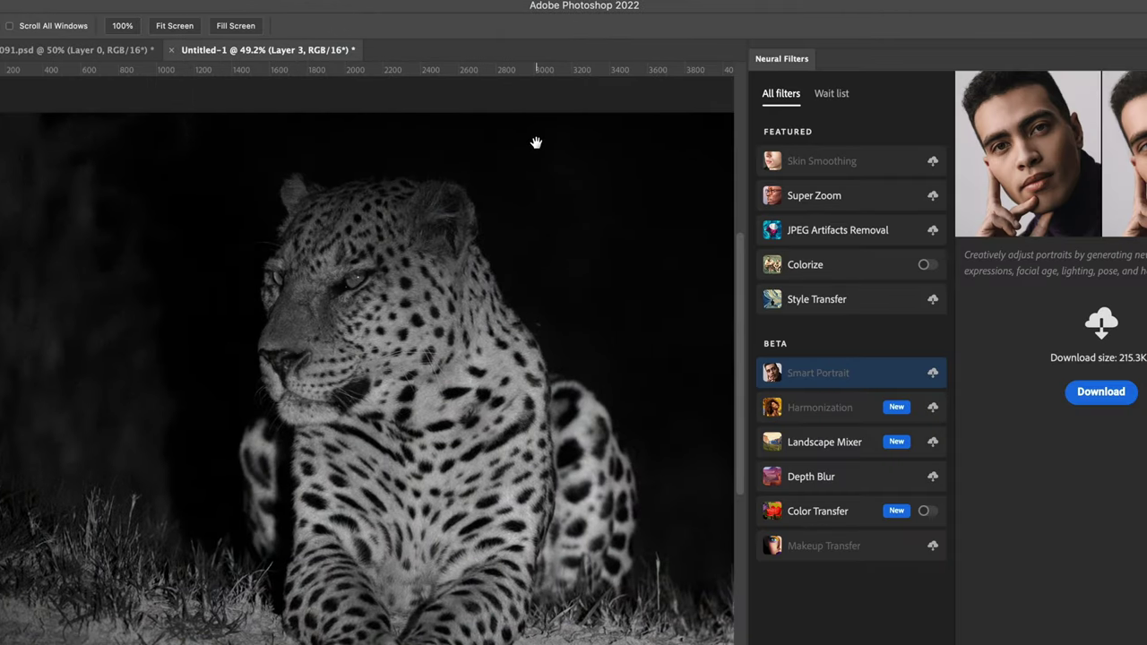
{"action": "left_click", "coordinate": [928, 267]}
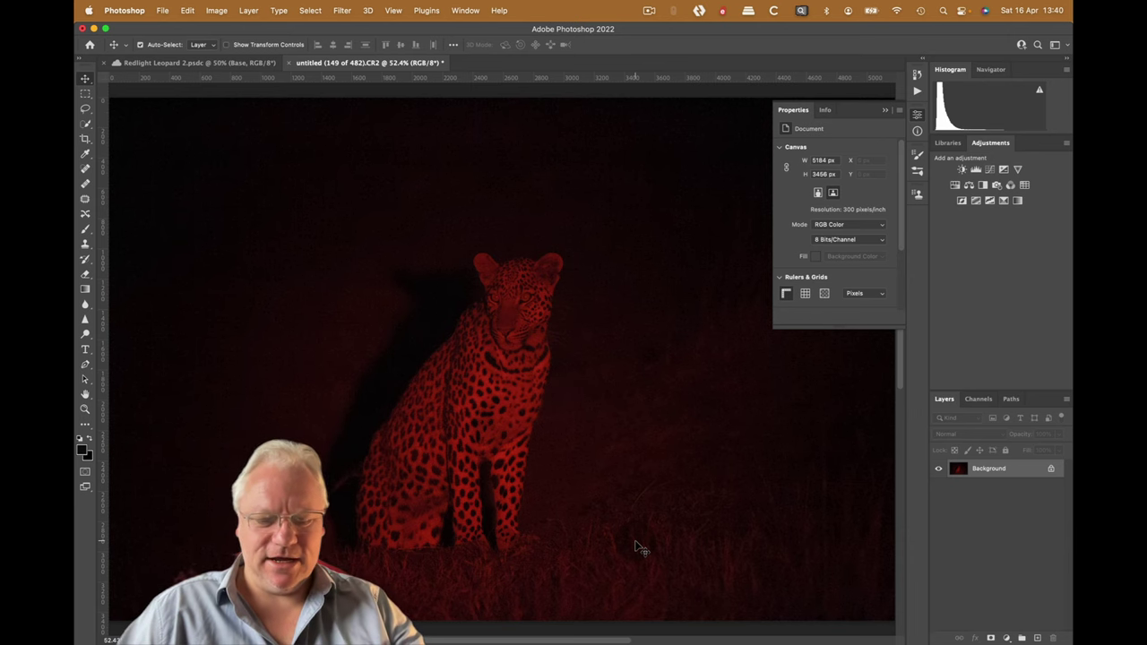
{"action": "key", "text": "super+plus"}
{"action": "key", "text": "super+plus"}
{"action": "key", "text": "super+plus"}
{"action": "key", "text": "super+plus"}
{"action": "key", "text": "super+plus"}
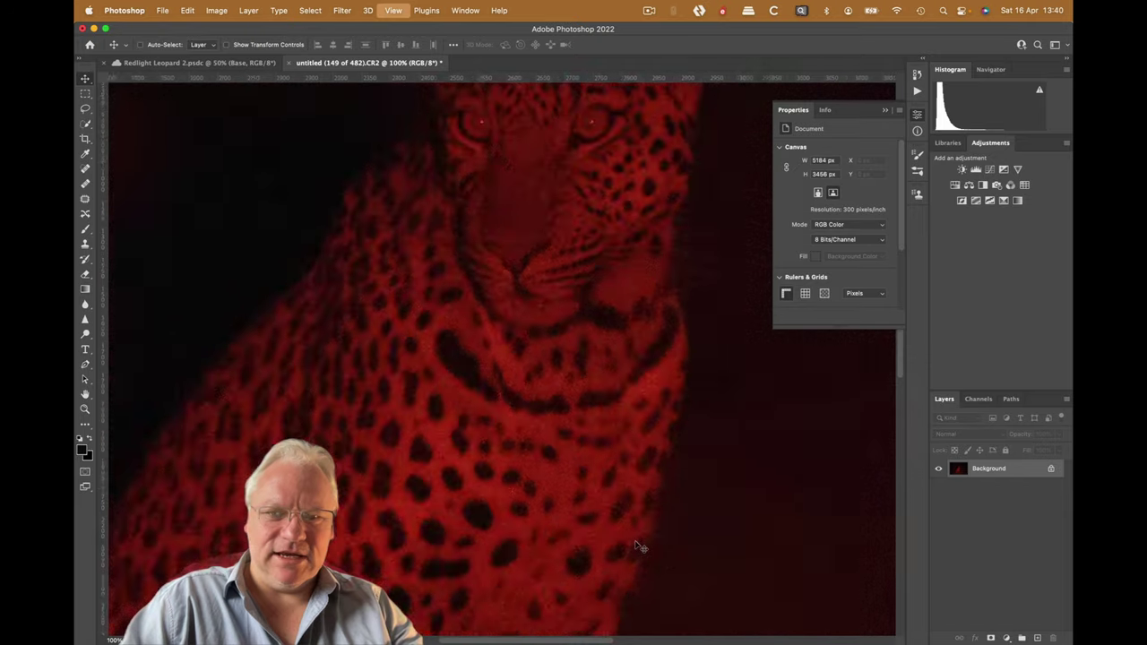
{"action": "left_click_drag", "start_coordinate": [489, 325], "coordinate": [534, 576]}
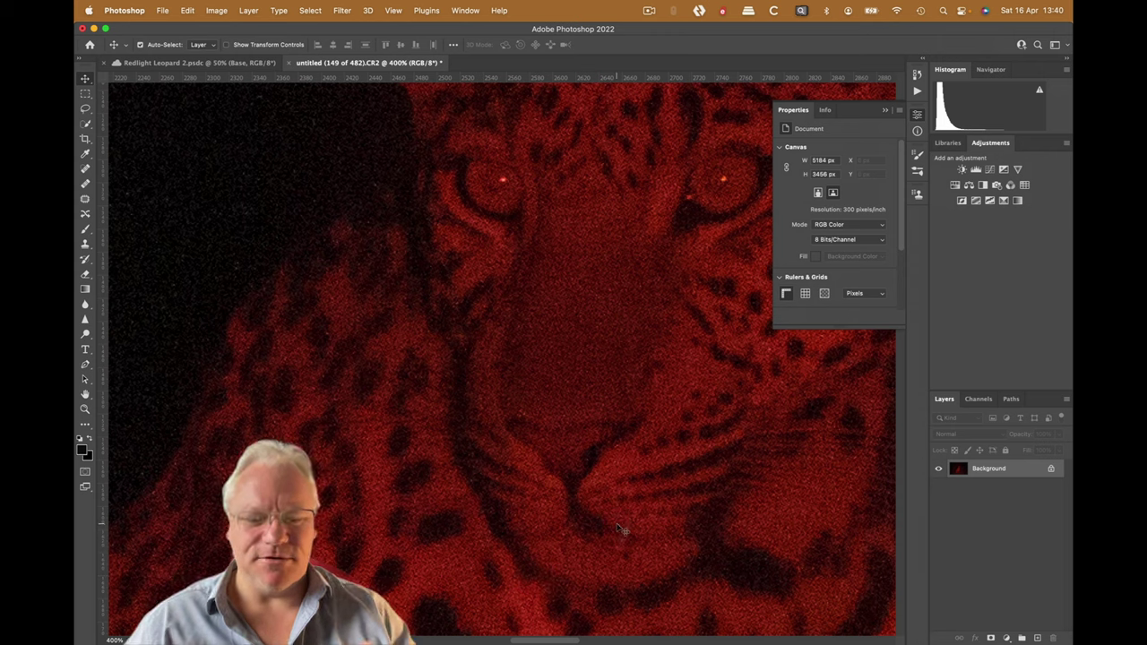
{"action": "left_click_drag", "start_coordinate": [589, 487], "coordinate": [591, 153]}
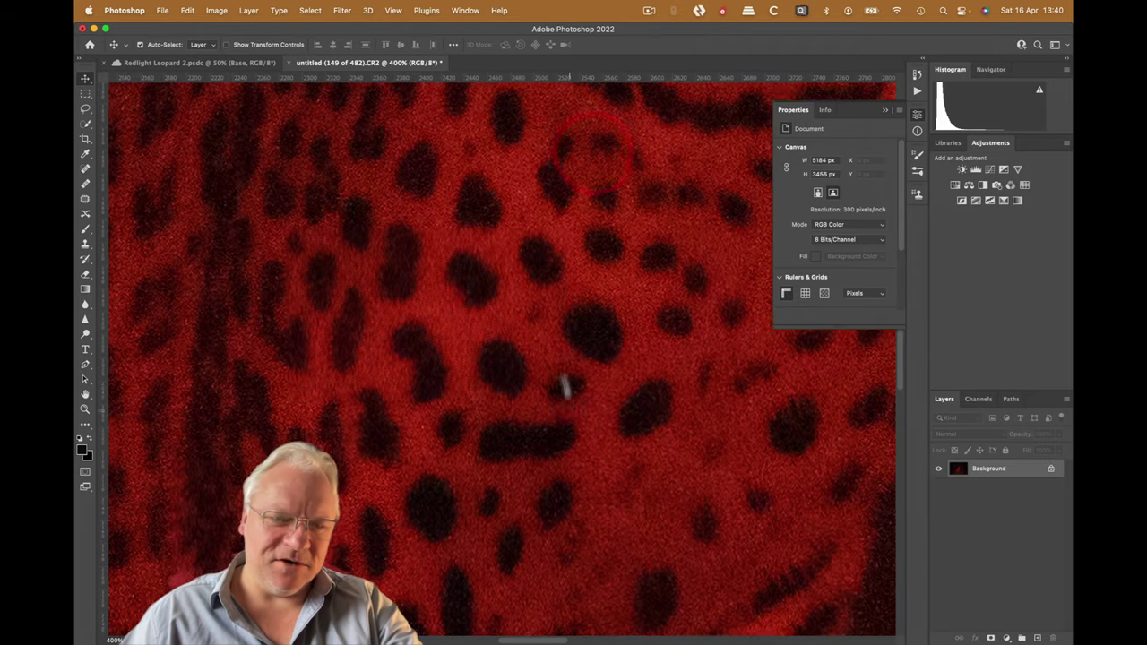
{"action": "left_click_drag", "start_coordinate": [564, 385], "coordinate": [545, 260]}
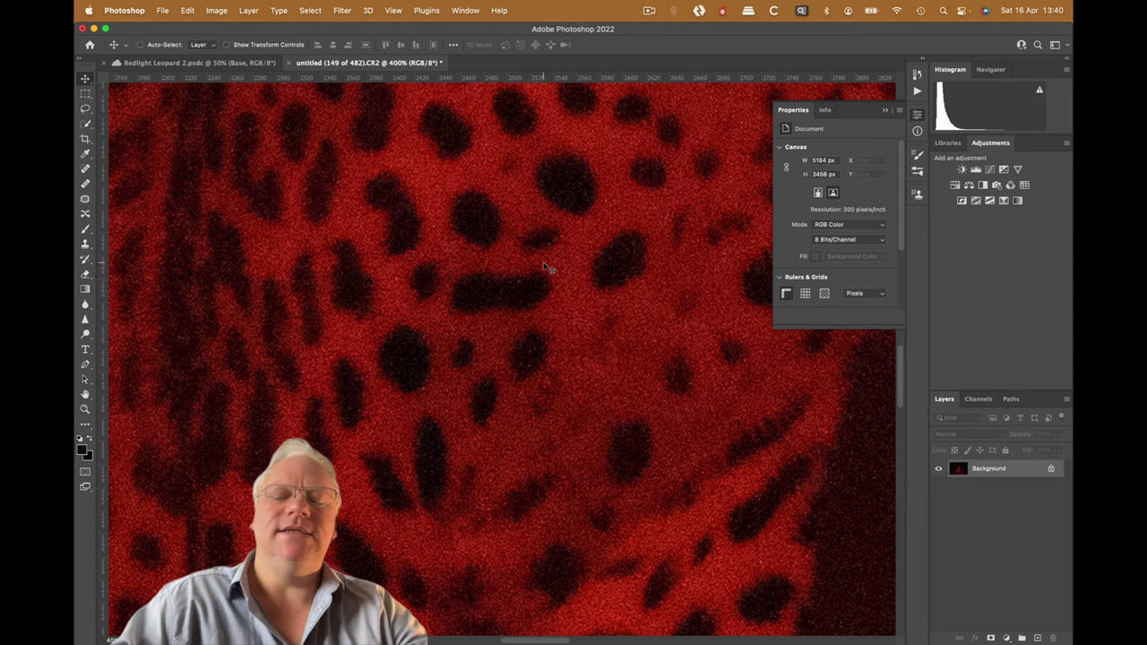
{"action": "scroll", "coordinate": [547, 267], "scroll_direction": "down", "scroll_amount": 4}
{"action": "key", "text": "super+0"}
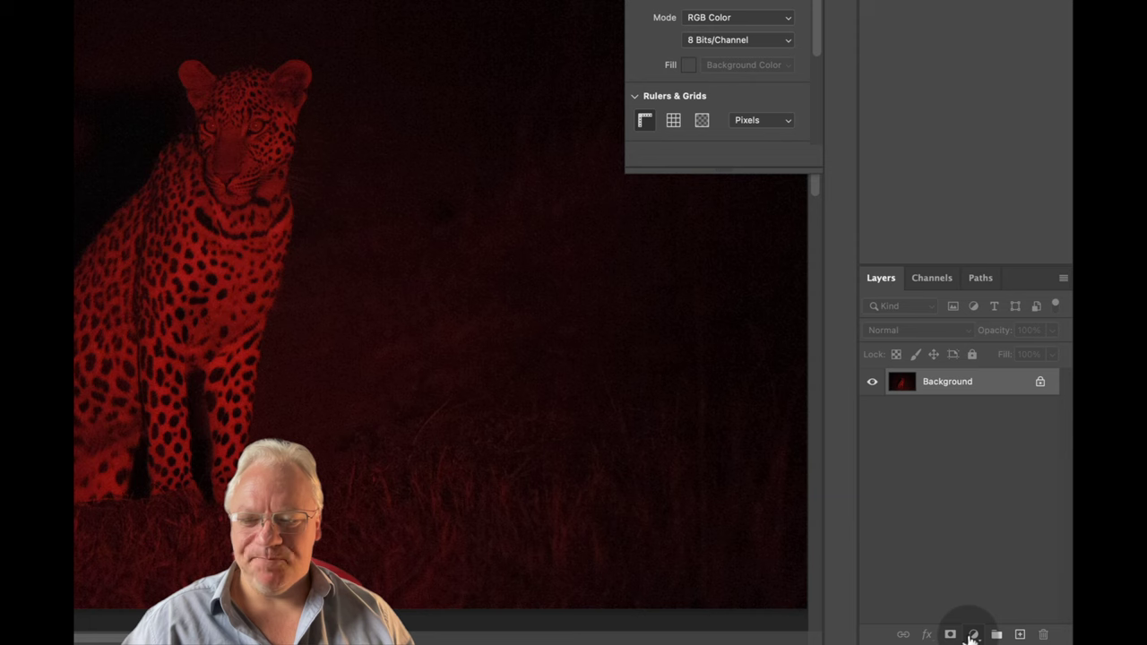
Add an Invert adjustment layer above the Background
{"action": "left_click", "coordinate": [971, 636]}
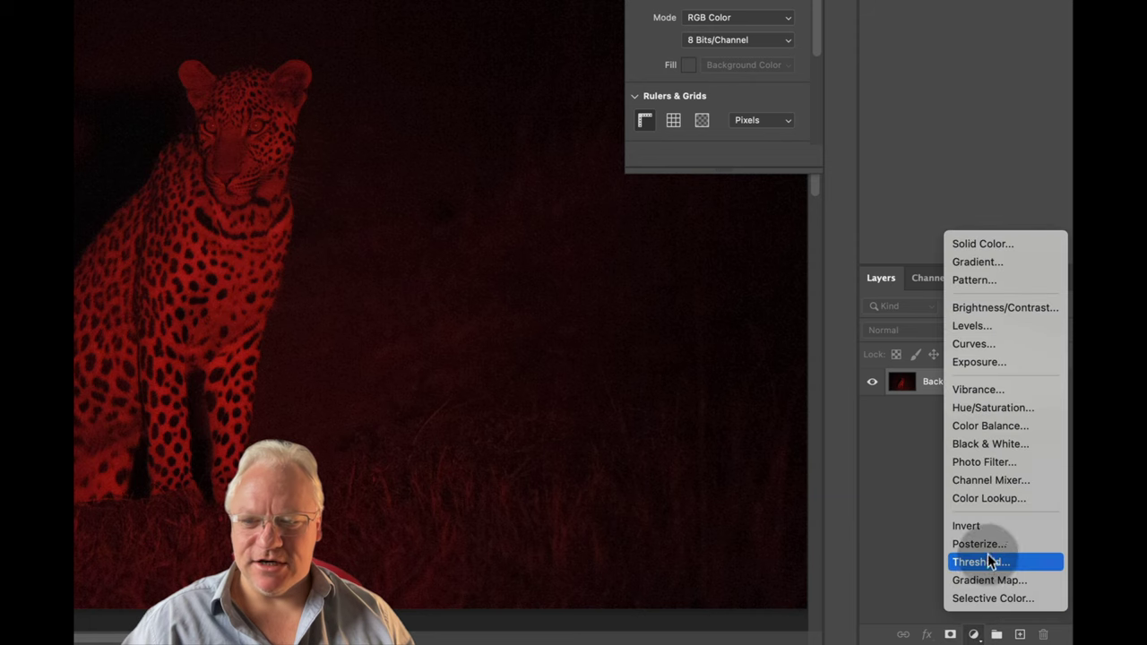
{"action": "left_click", "coordinate": [993, 526]}
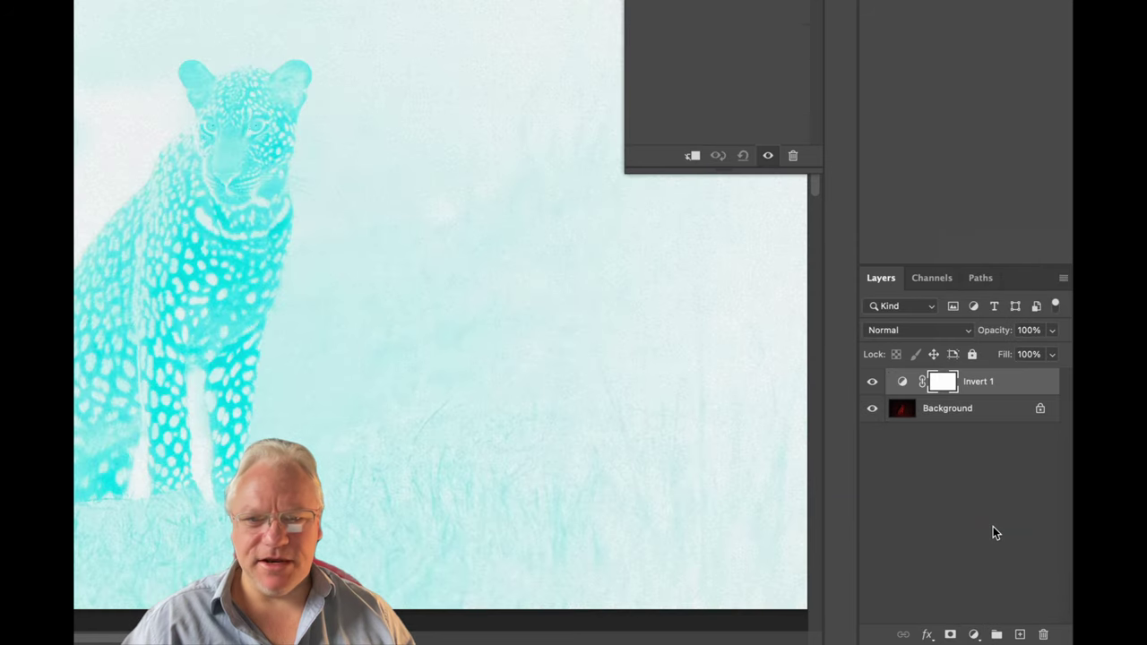
{"action": "left_click", "coordinate": [1010, 390]}
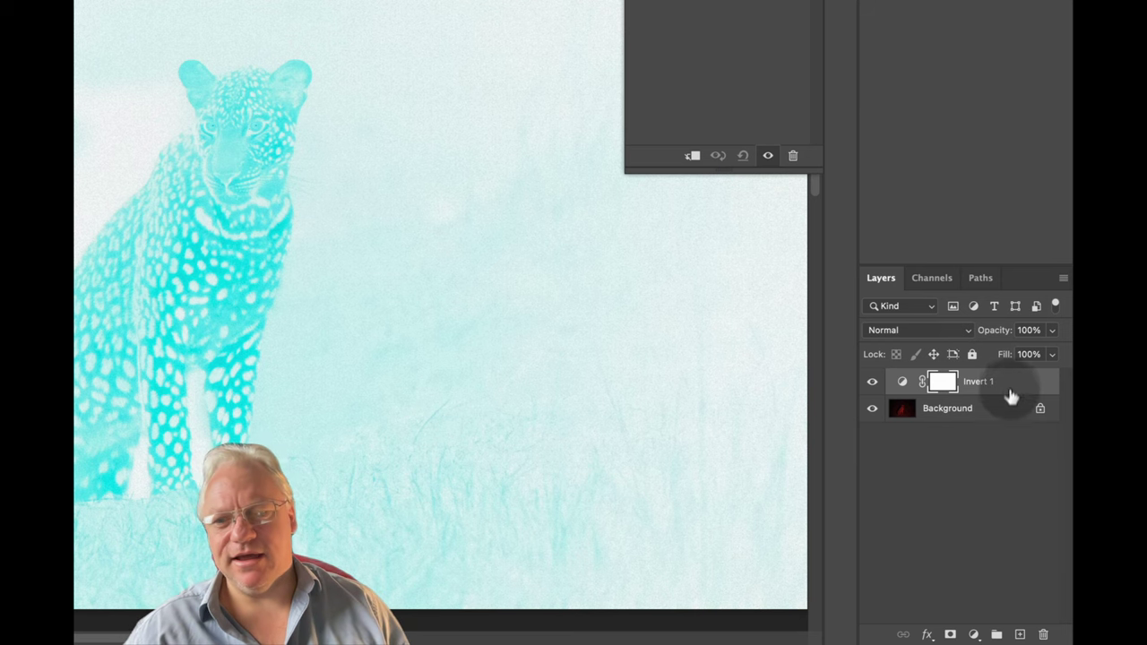
Limit Invert 1 to the red channel, blending as Color at 50% opacity
{"action": "double_click", "coordinate": [1017, 387]}
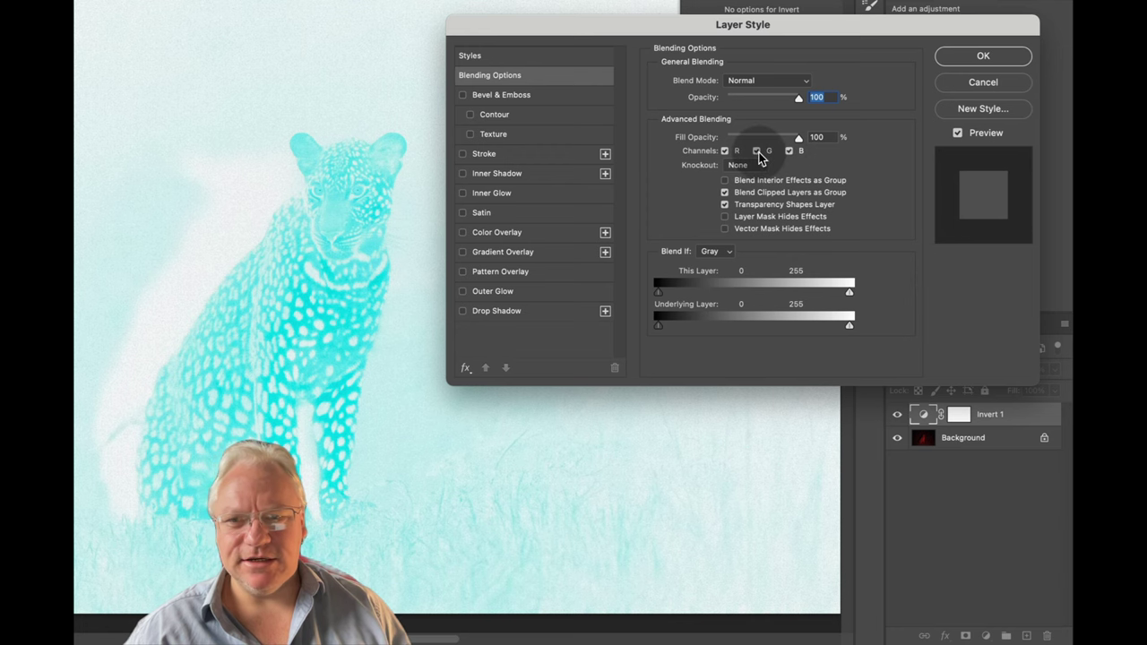
{"action": "left_click", "coordinate": [757, 152]}
{"action": "left_click", "coordinate": [789, 150]}
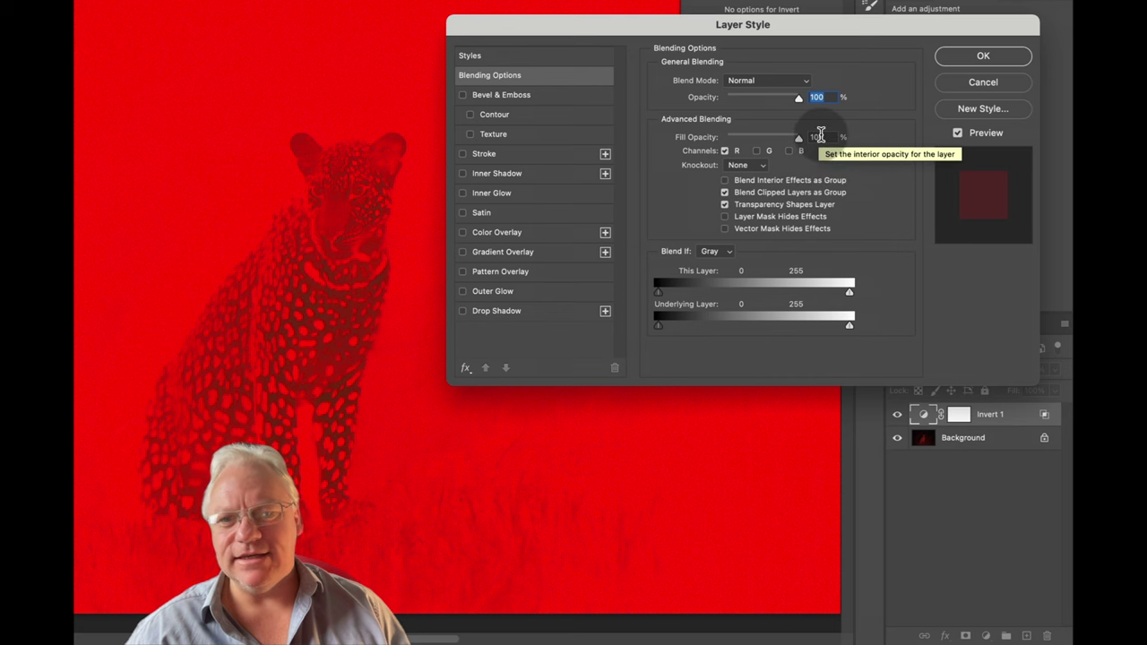
{"action": "left_click", "coordinate": [766, 82]}
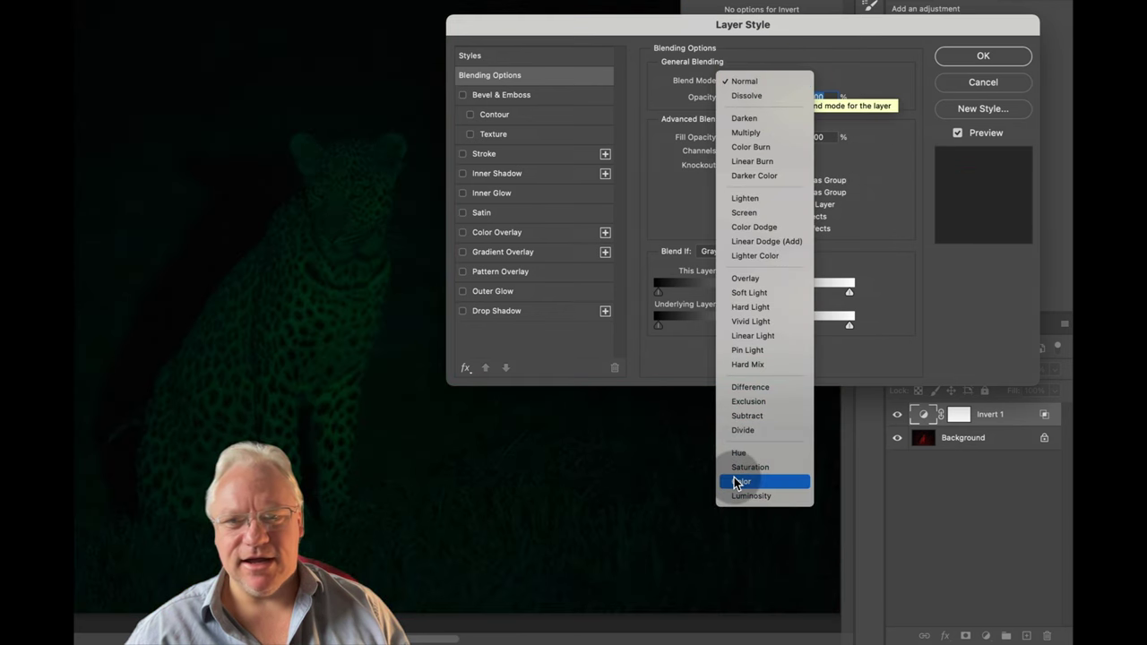
{"action": "left_click", "coordinate": [737, 484]}
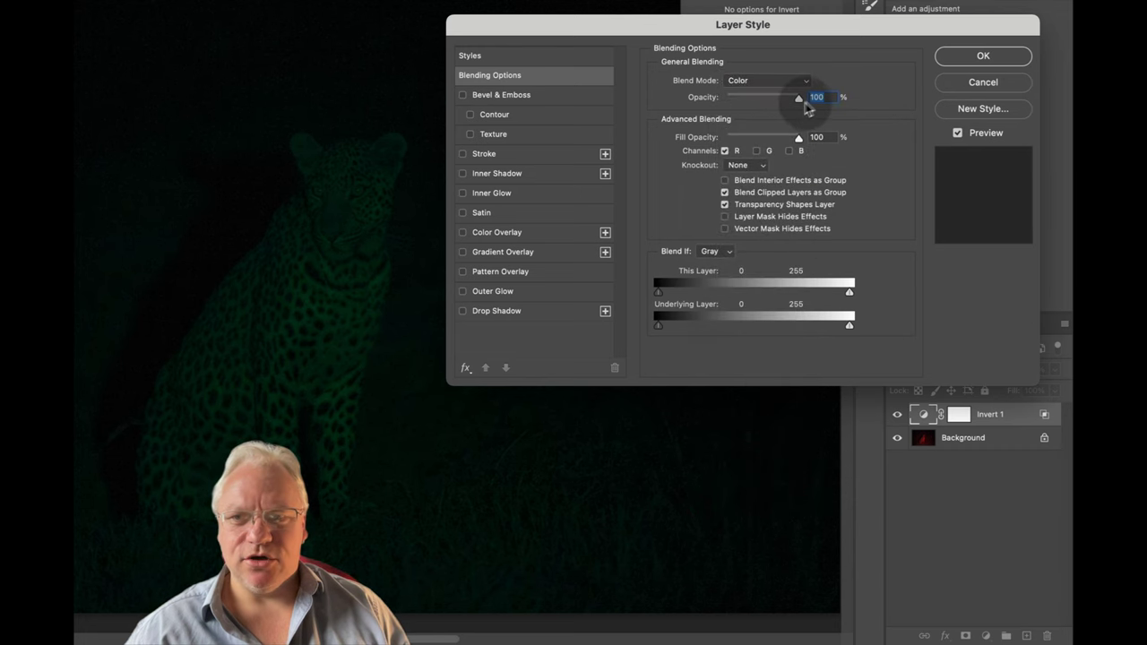
{"action": "type", "text": "50"}
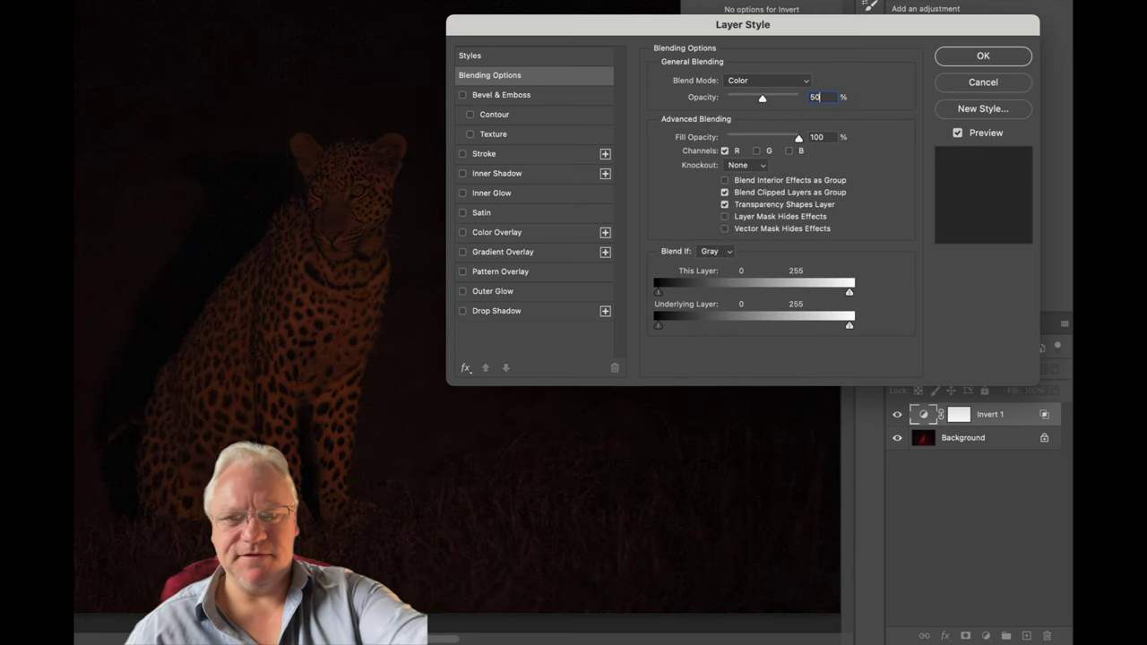
{"action": "left_click", "coordinate": [1001, 58]}
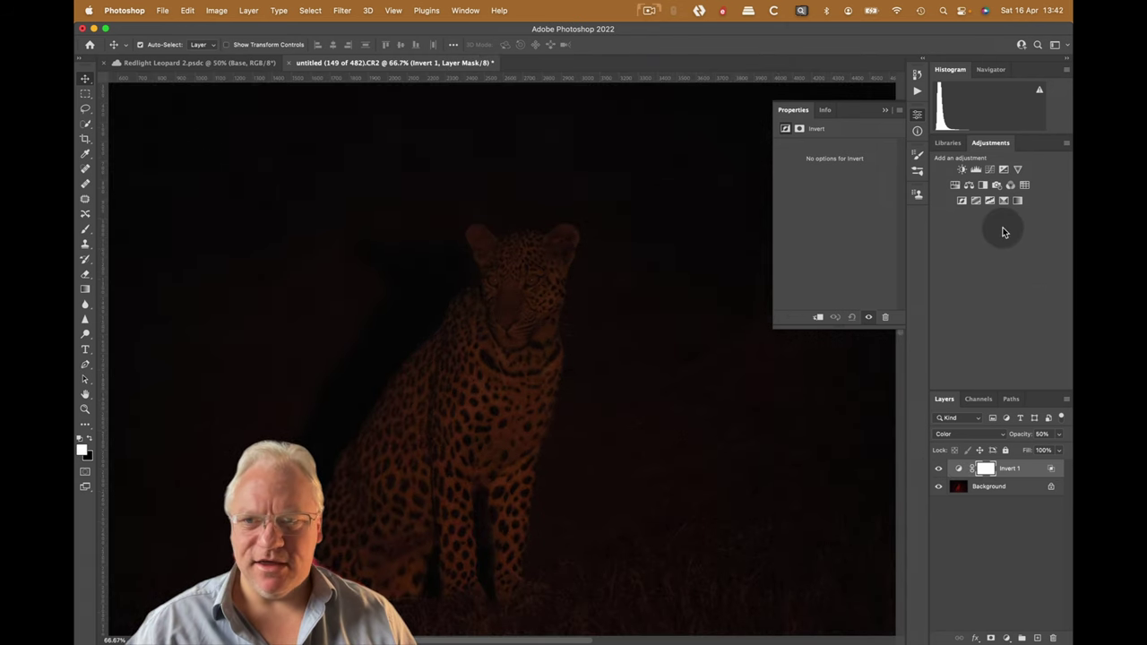
Add a Levels 1 layer above Invert 1 with the white input lowered to 141
{"action": "left_click", "coordinate": [975, 170]}
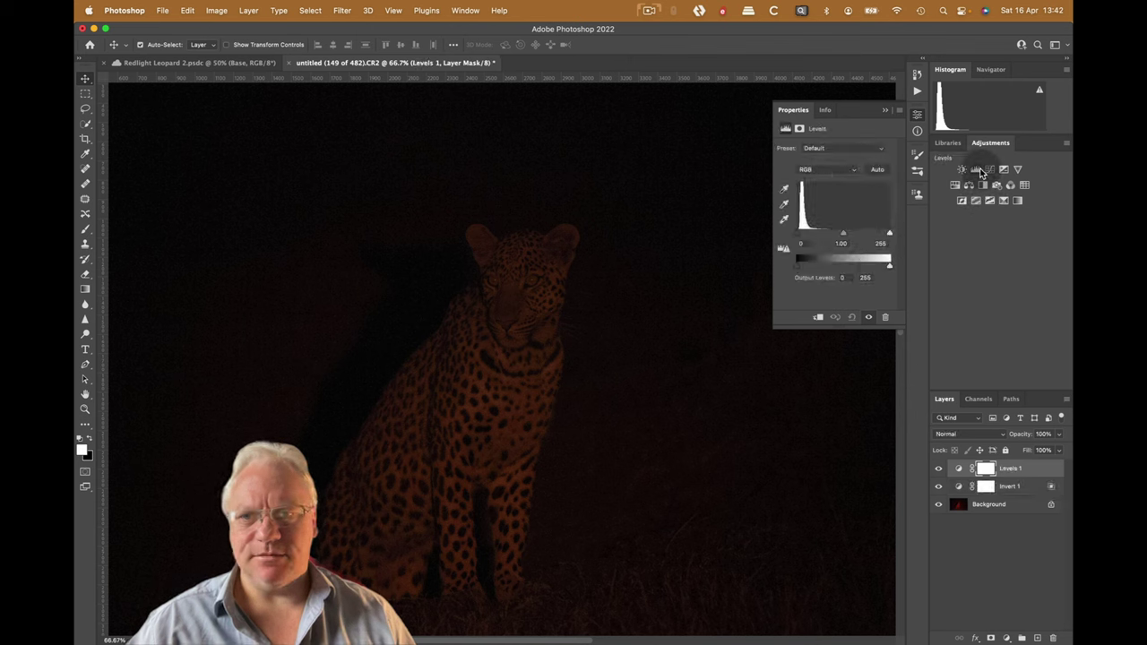
{"action": "left_click_drag", "start_coordinate": [890, 237], "coordinate": [849, 237]}
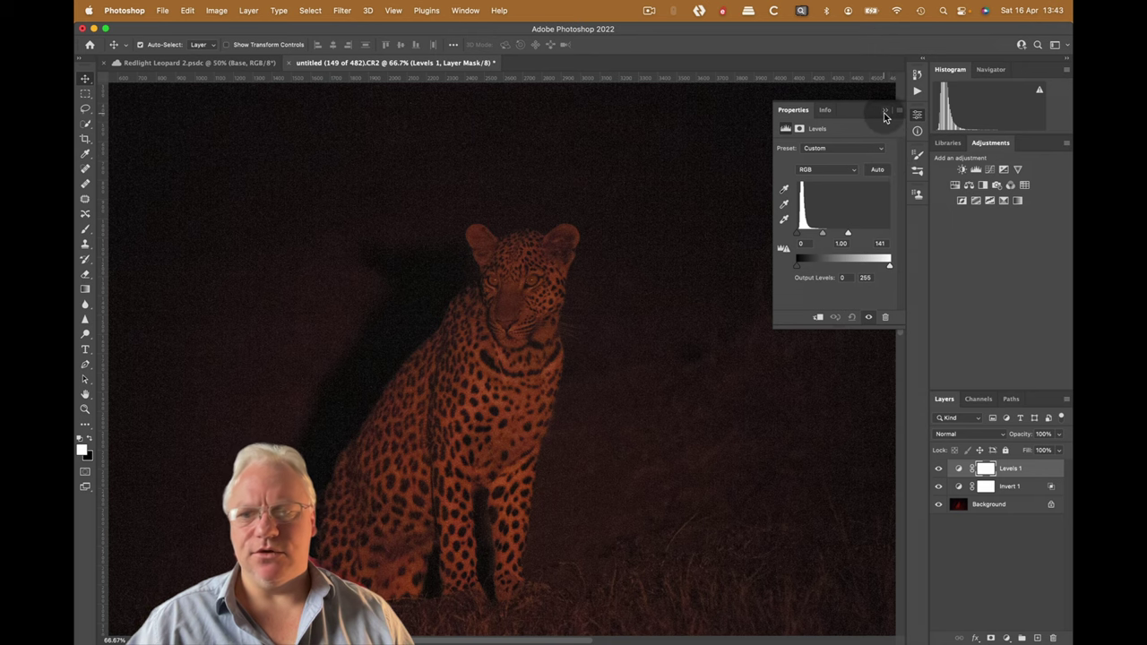
{"action": "left_click", "coordinate": [884, 111]}
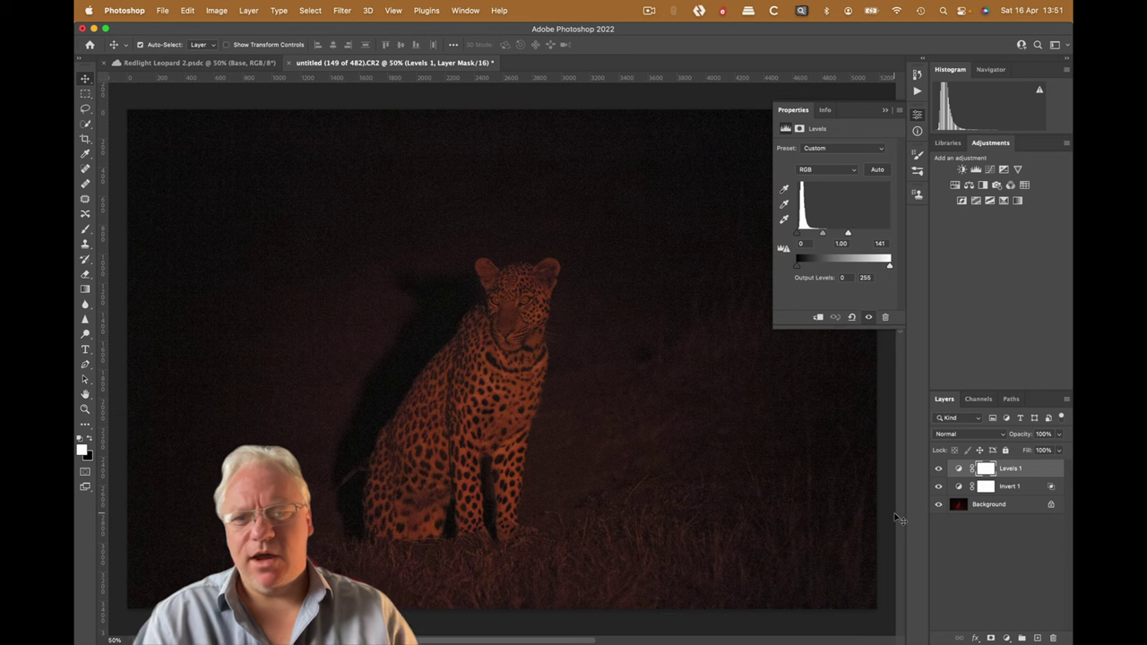
Add a Curves 1 layer mapping input 108 to 144, and bring up its Layer Style blending options
{"action": "left_click", "coordinate": [989, 171]}
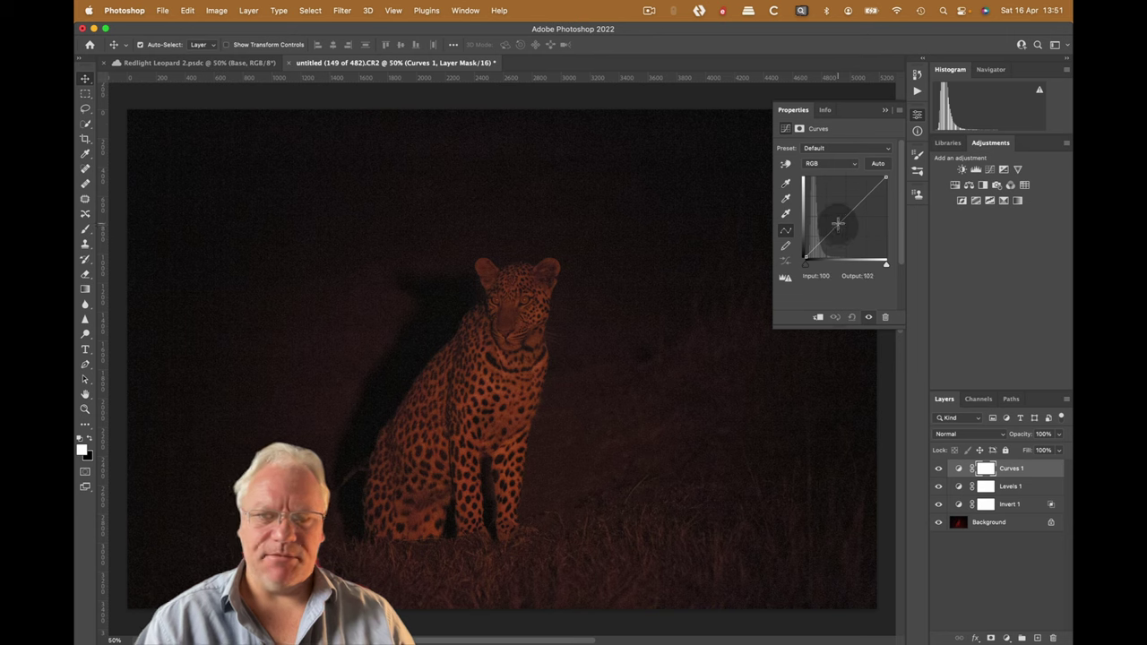
{"action": "left_click_drag", "start_coordinate": [837, 223], "coordinate": [839, 210]}
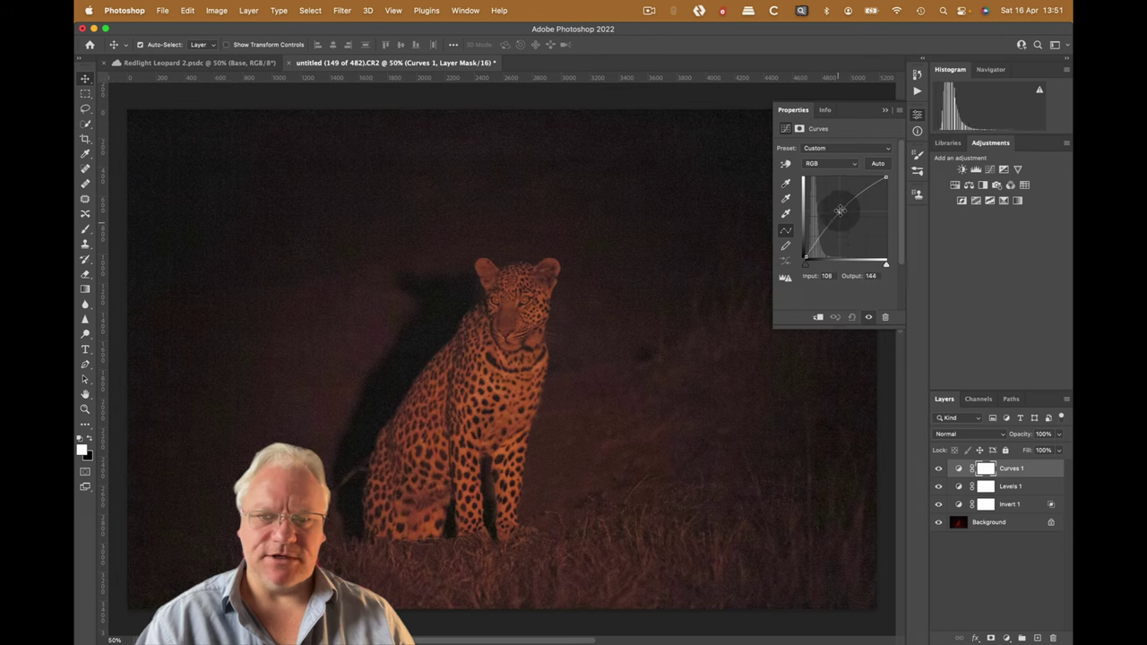
{"action": "double_click", "coordinate": [1033, 468]}
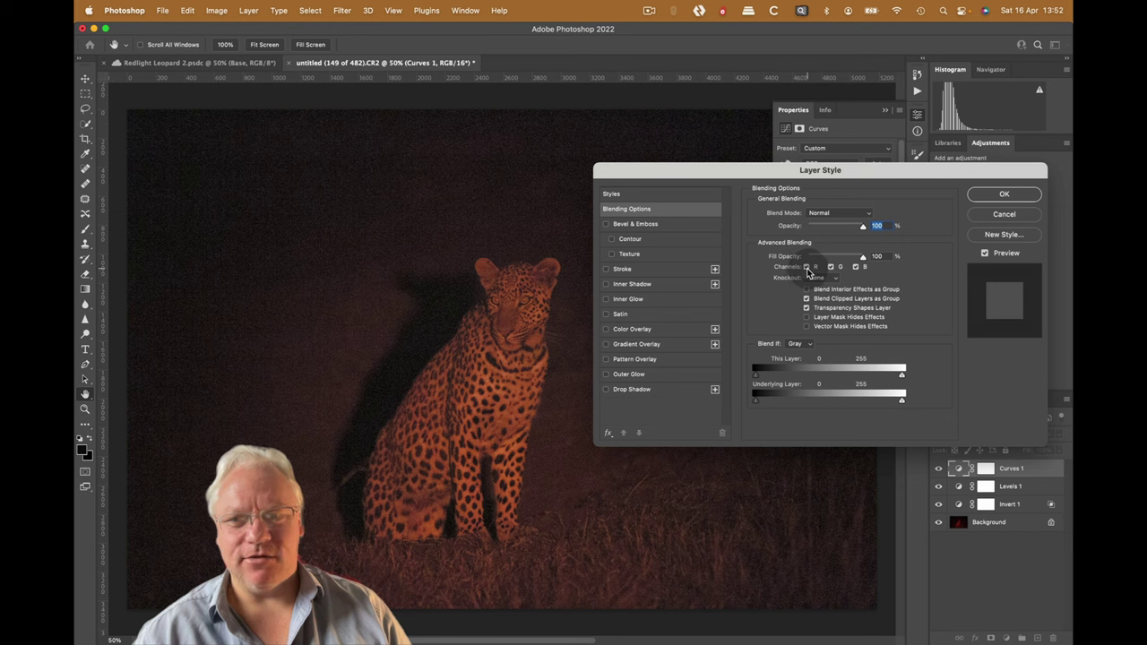
Exclude the red channel from Curves 1 and blend it as Color Dodge at 64% fill
{"action": "left_click", "coordinate": [807, 268]}
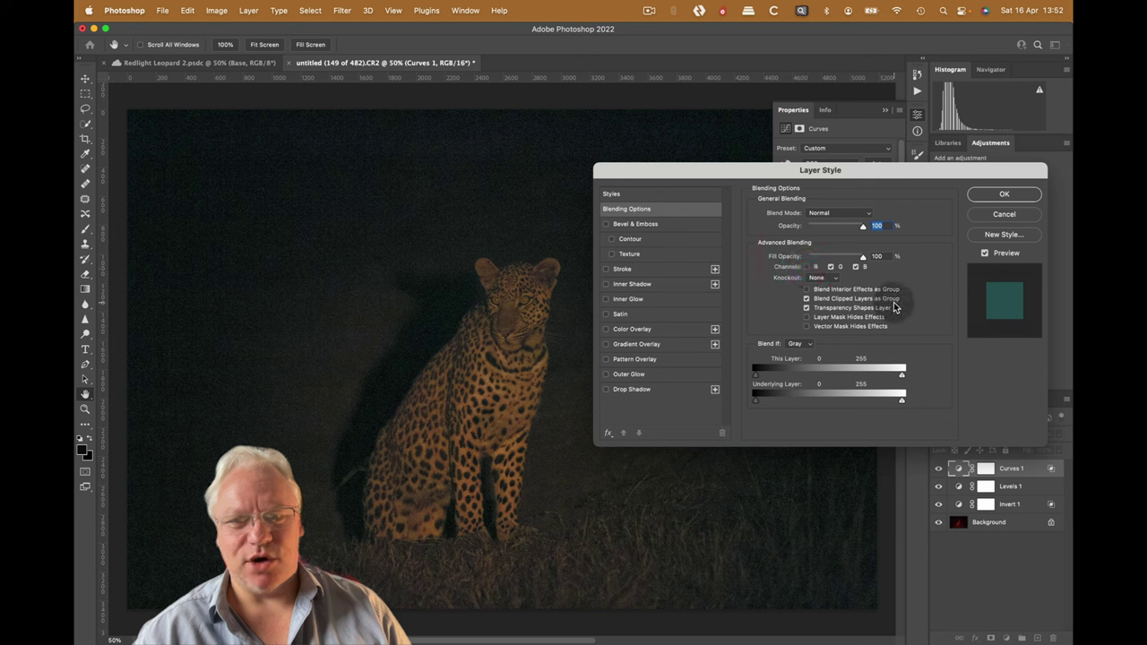
{"action": "left_click", "coordinate": [867, 213]}
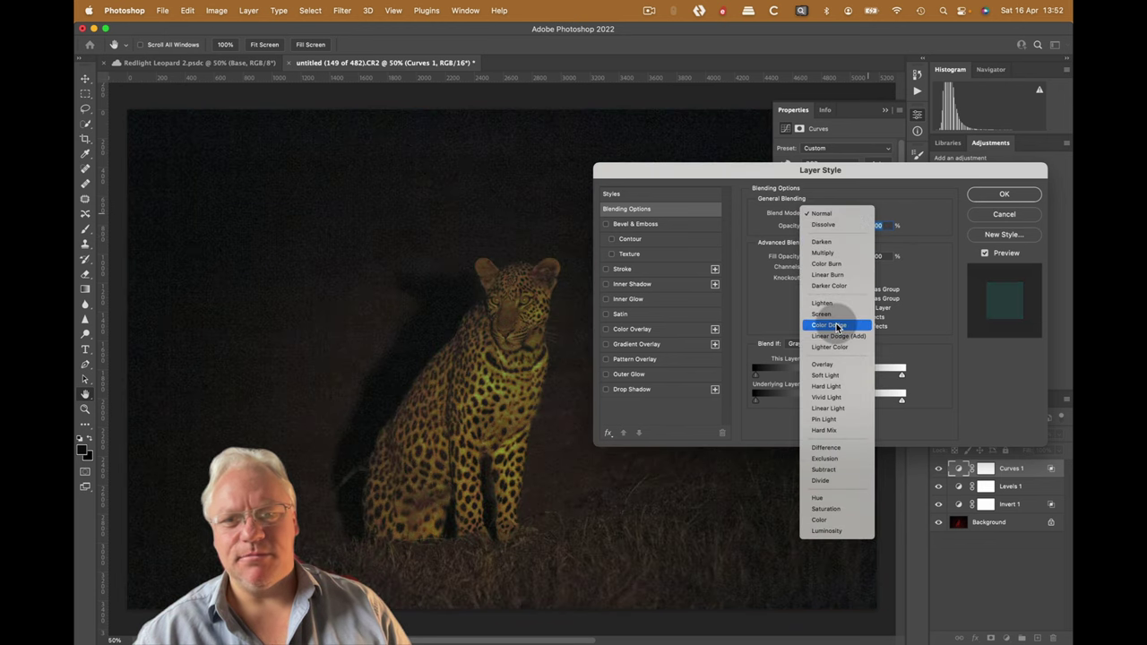
{"action": "left_click", "coordinate": [837, 325]}
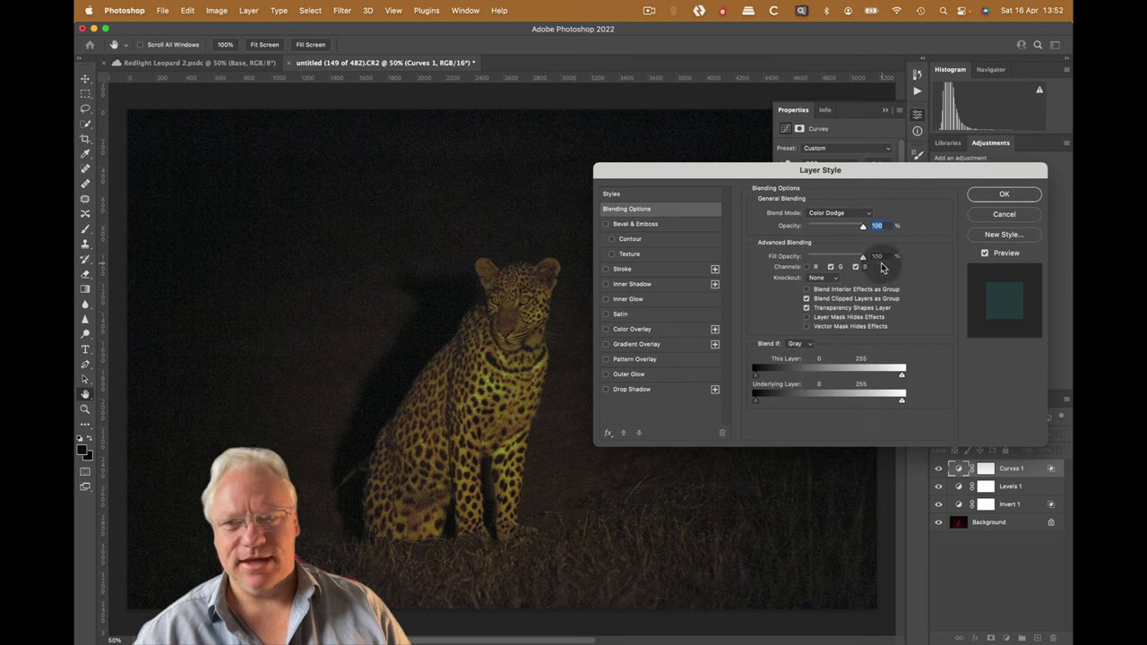
{"action": "left_click_drag", "start_coordinate": [863, 259], "coordinate": [815, 257]}
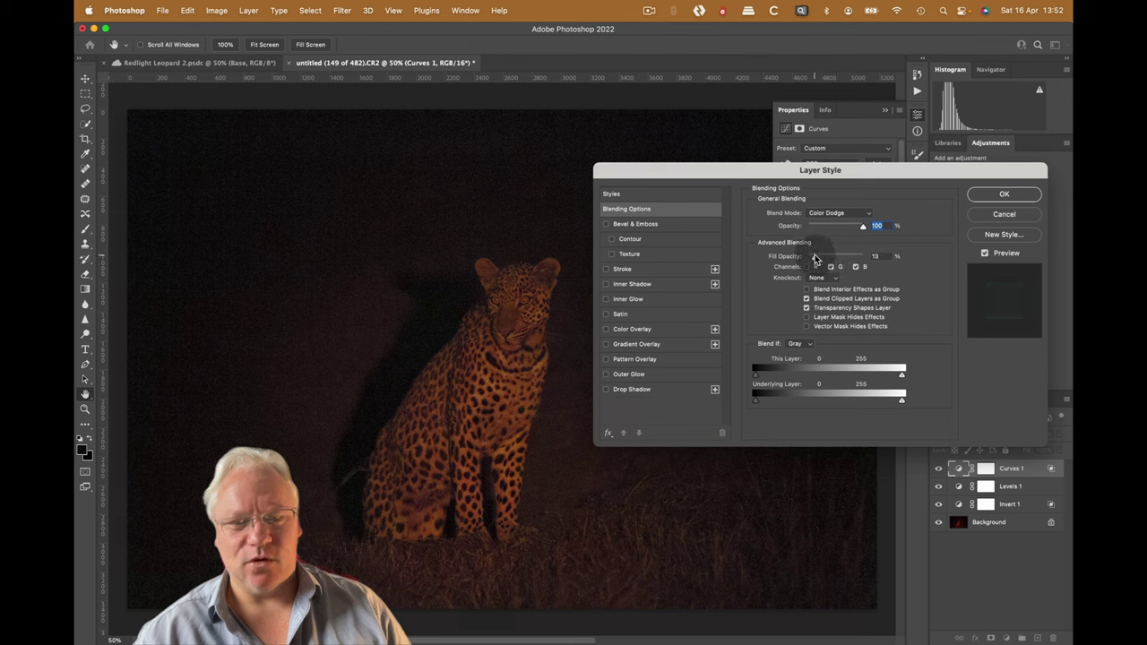
{"action": "left_click_drag", "start_coordinate": [813, 254], "coordinate": [843, 255]}
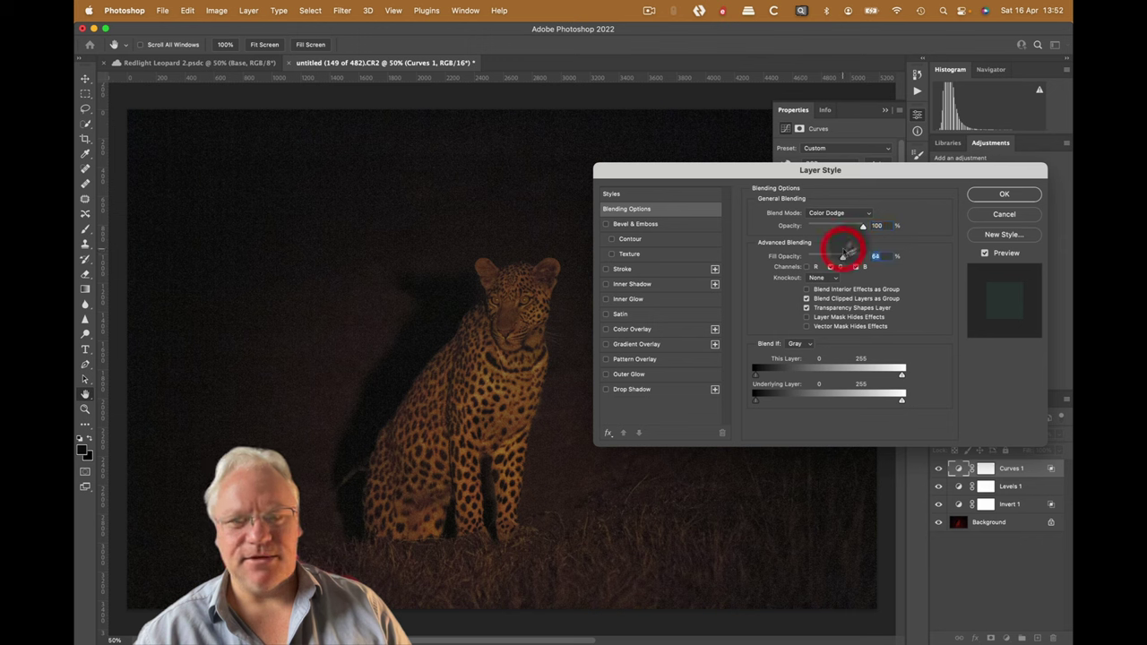
{"action": "left_click", "coordinate": [1004, 194]}
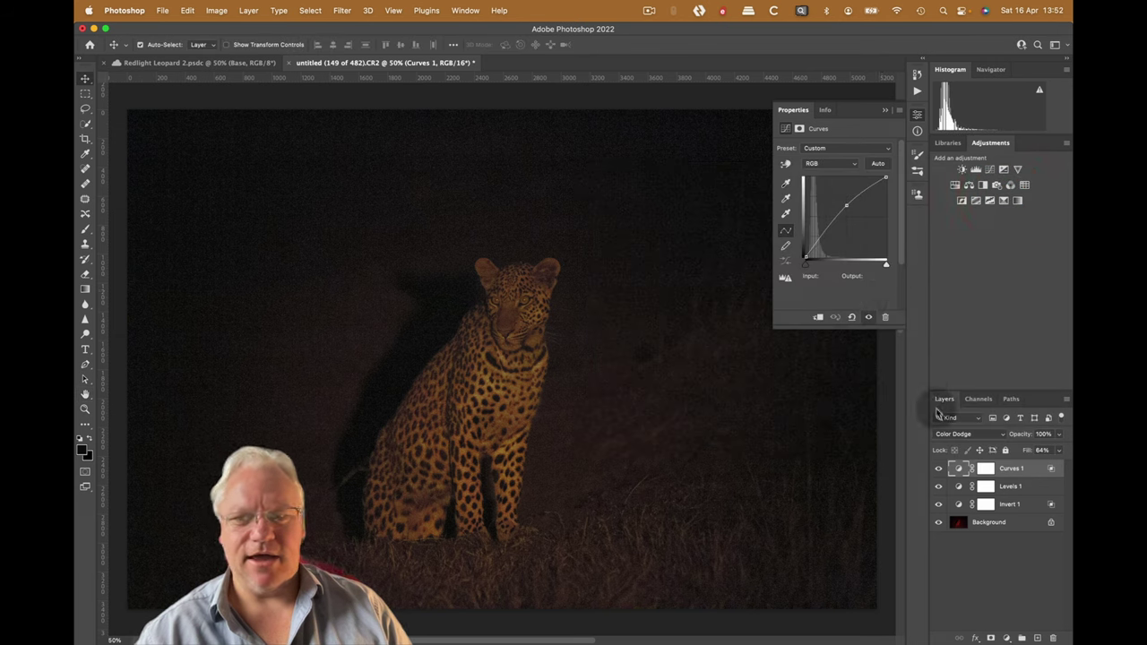
Compare Curves 1 on and off, then rename it 'Highlights'
{"action": "left_click", "coordinate": [938, 468]}
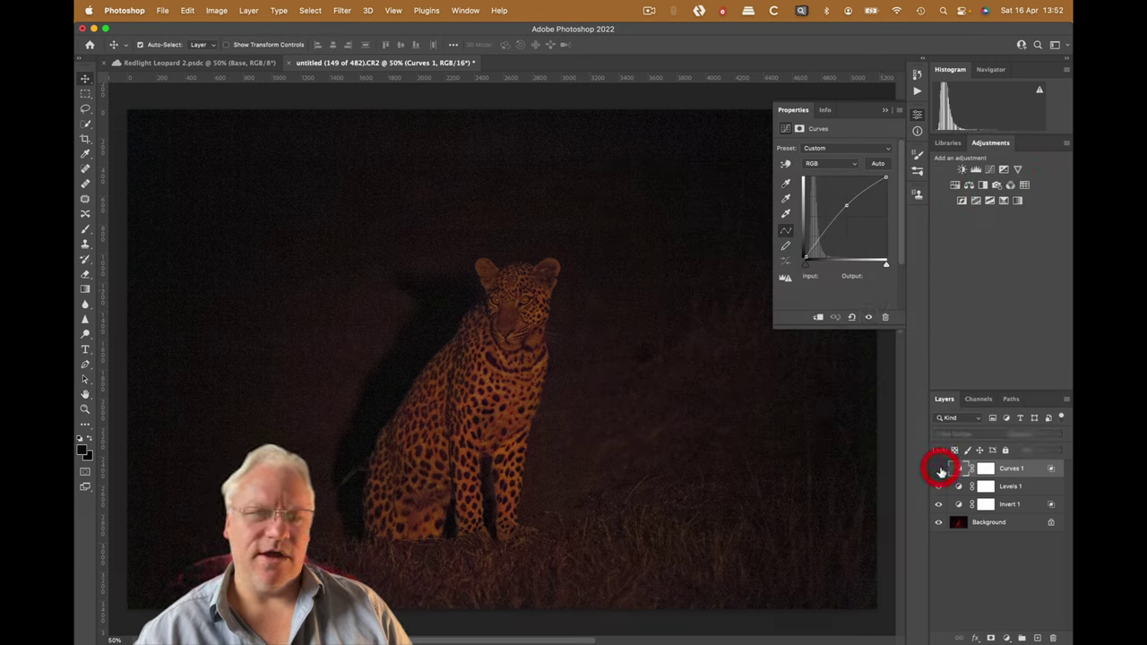
{"action": "left_click", "coordinate": [939, 469]}
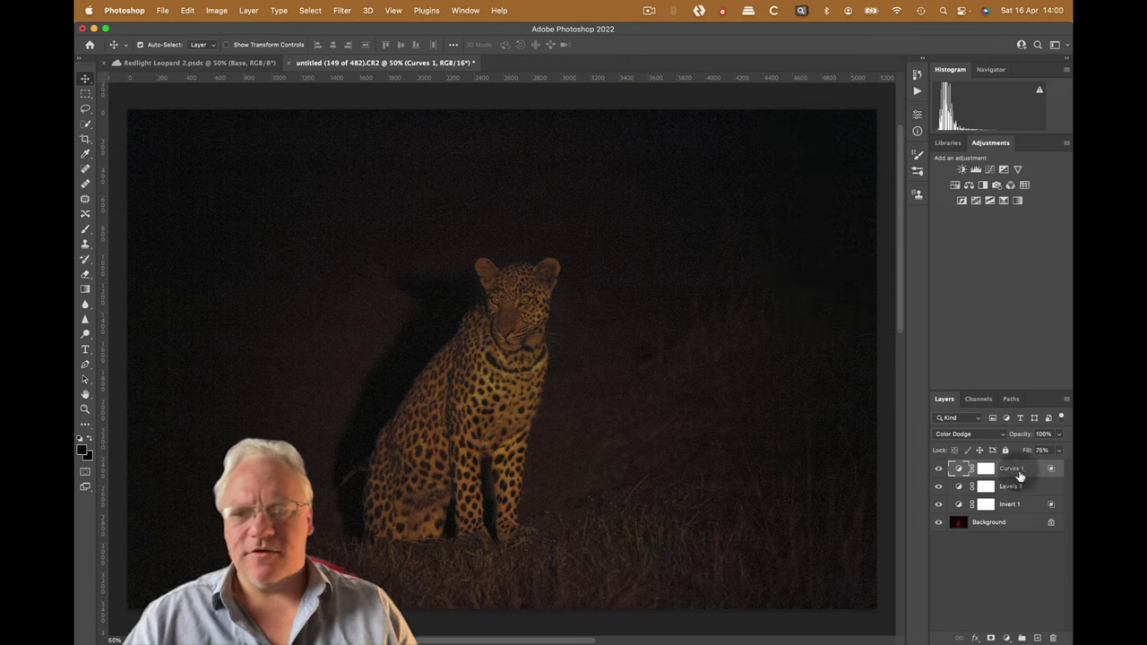
{"action": "left_click", "coordinate": [1019, 470]}
{"action": "double_click", "coordinate": [1017, 467]}
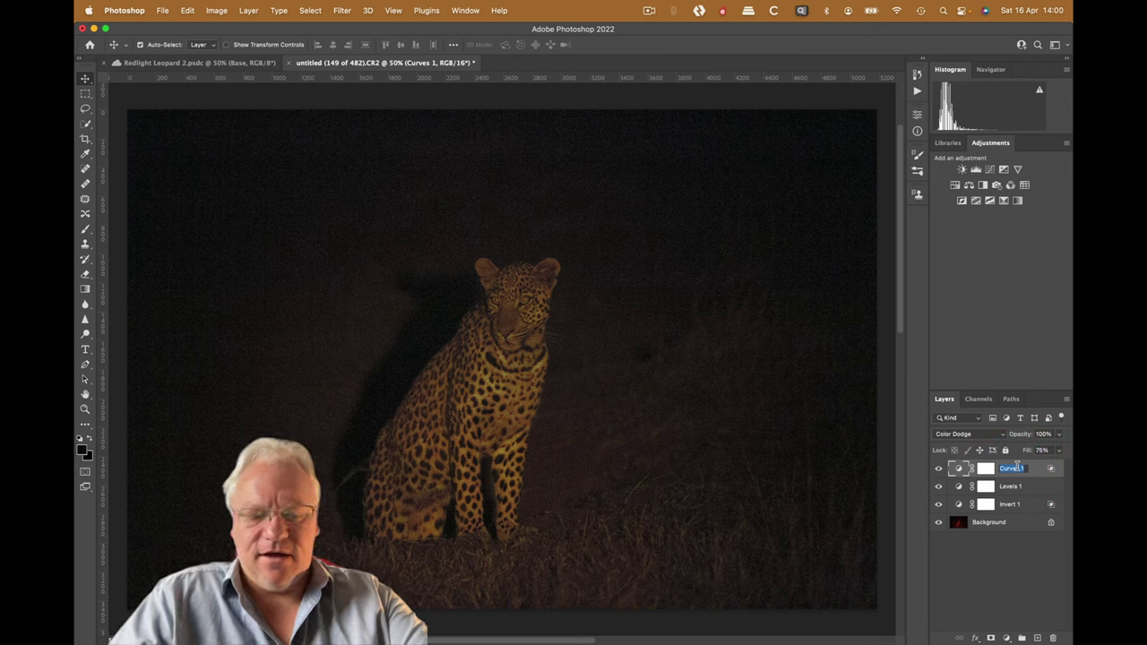
{"action": "type", "text": "H"}
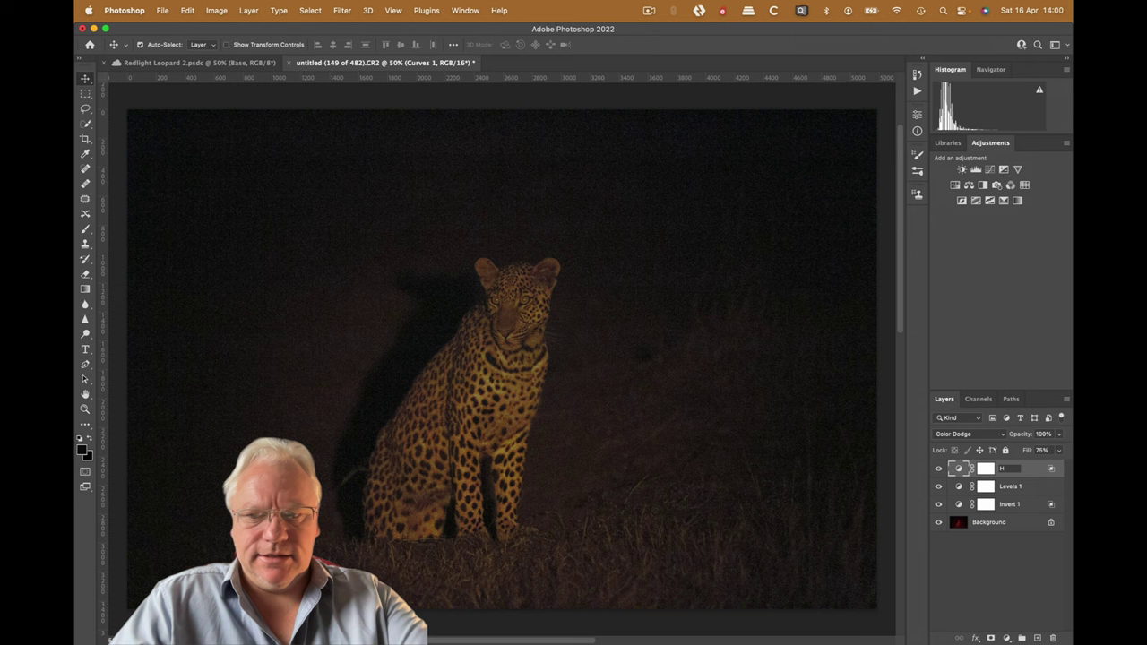
{"action": "type", "text": "ighlights"}
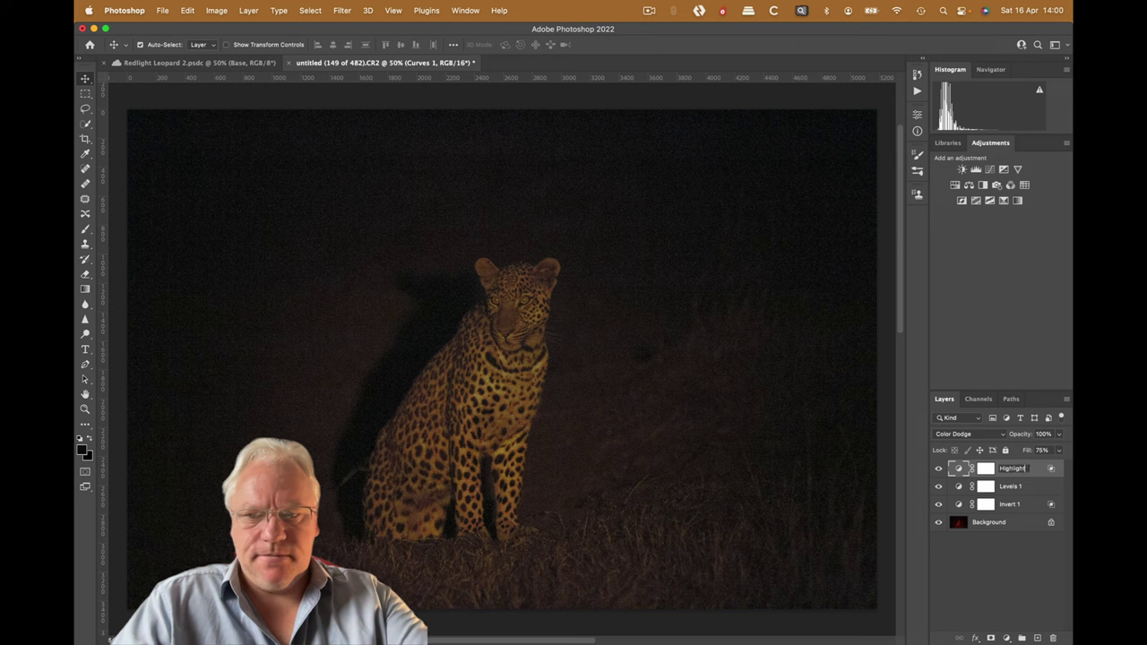
{"action": "key", "text": "Return"}
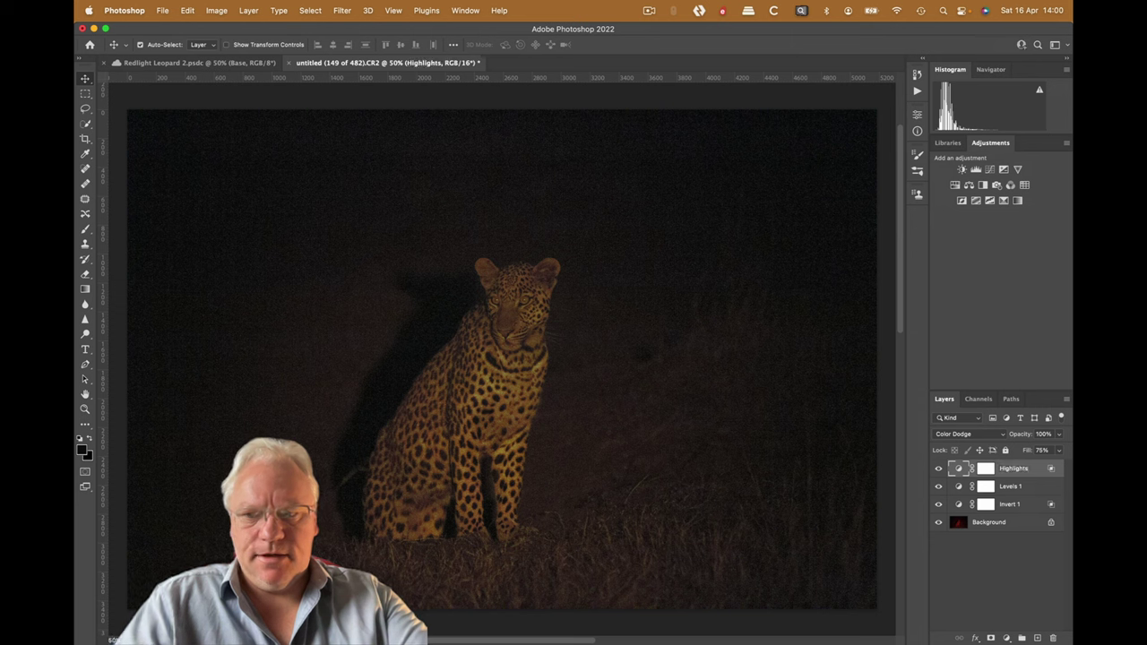
Add a Curves layer named 'Shadows' that maps input 22 to 20 by sampling the leopard
{"action": "left_click", "coordinate": [991, 174]}
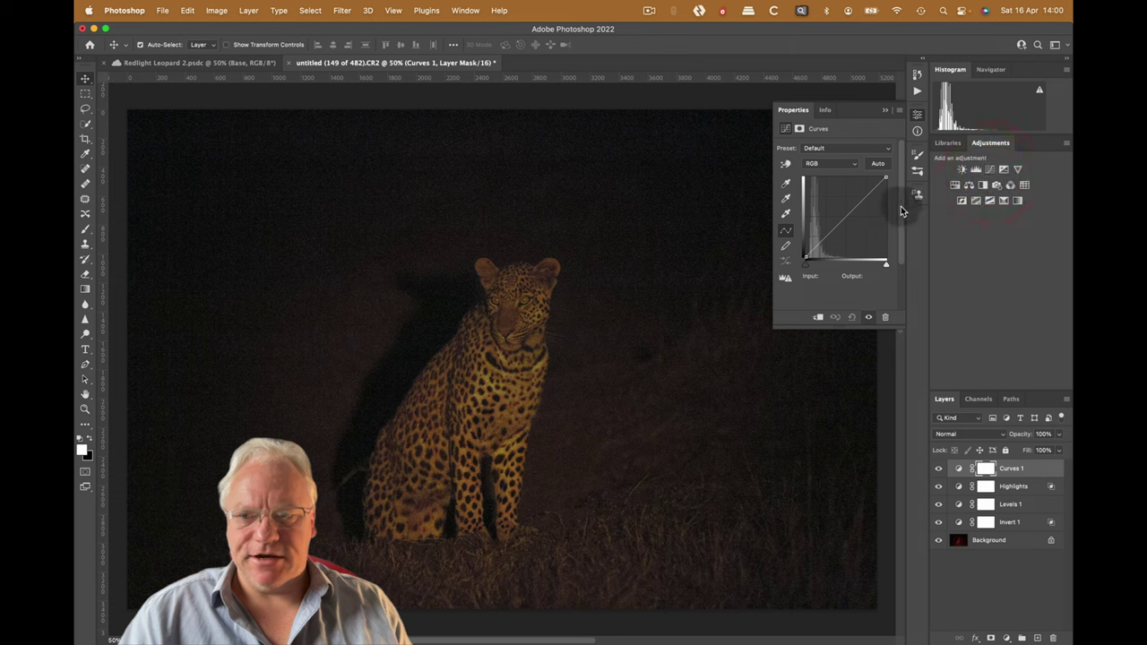
{"action": "double_click", "coordinate": [1012, 468]}
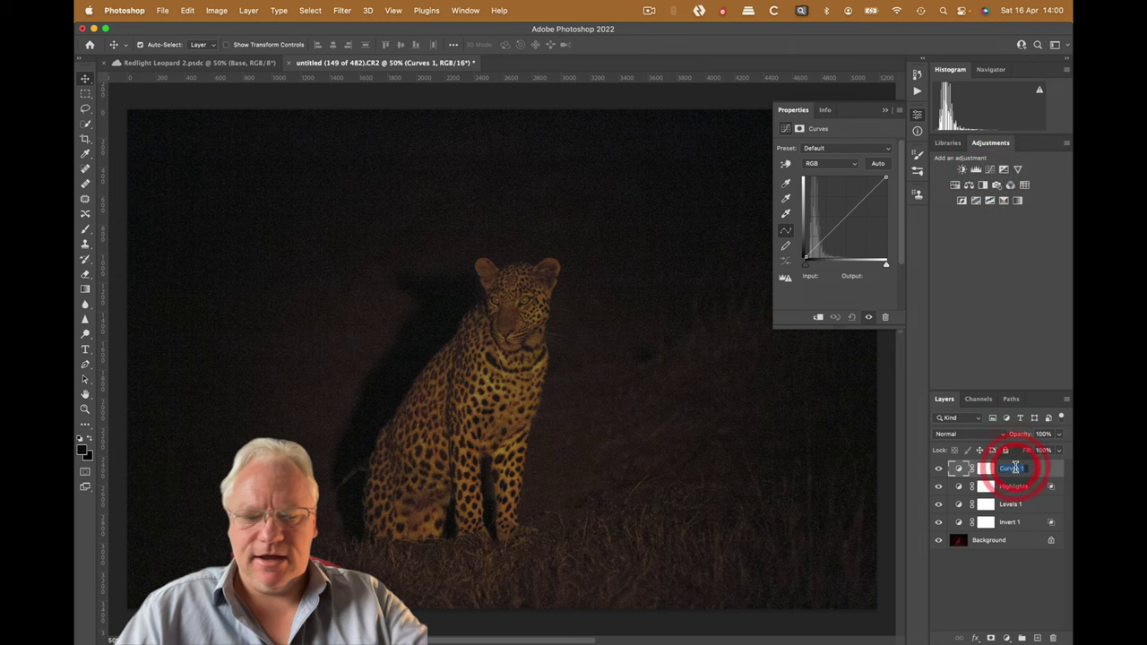
{"action": "type", "text": "S"}
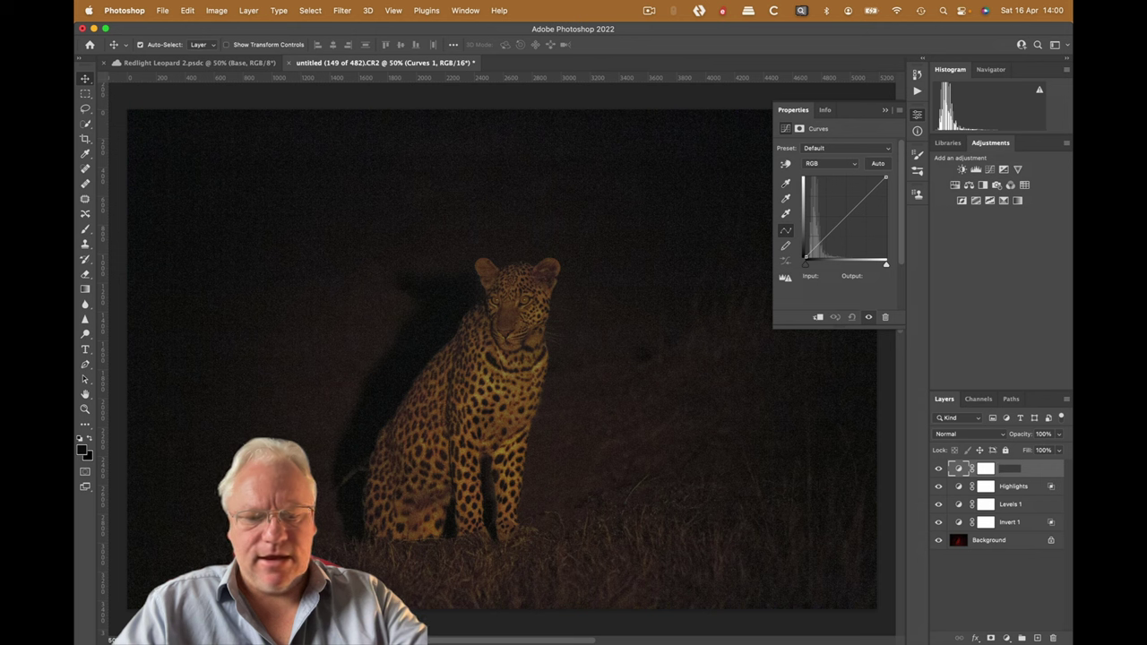
{"action": "type", "text": "hadows"}
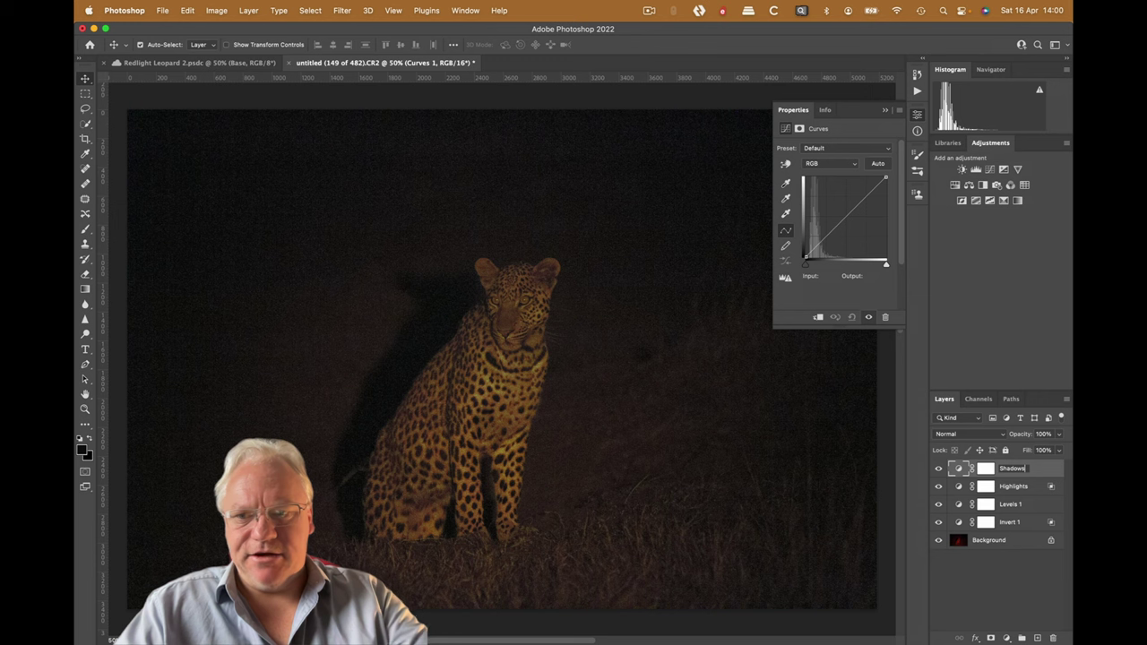
{"action": "key", "text": "Return"}
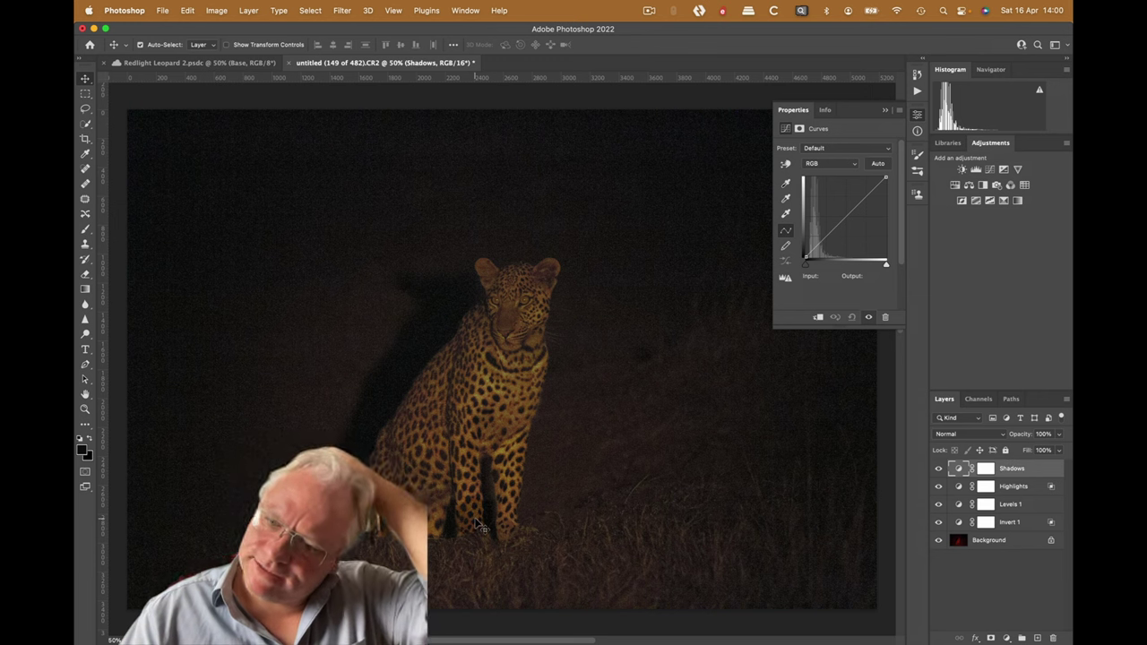
{"action": "left_click", "coordinate": [786, 164]}
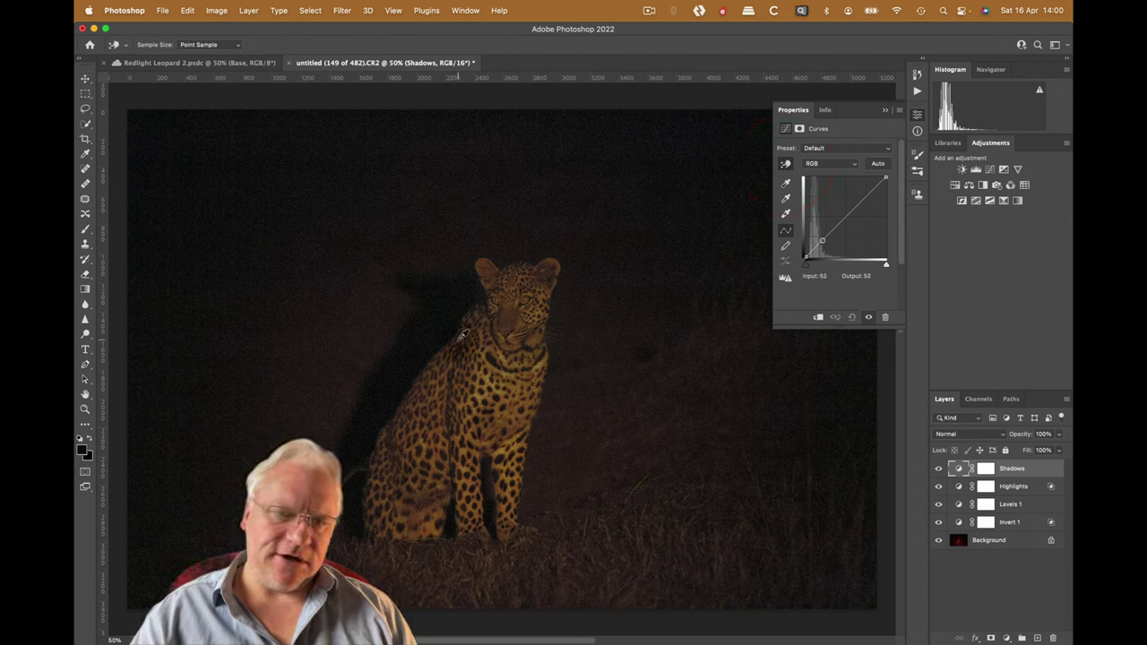
{"action": "left_click_drag", "start_coordinate": [460, 337], "coordinate": [461, 341]}
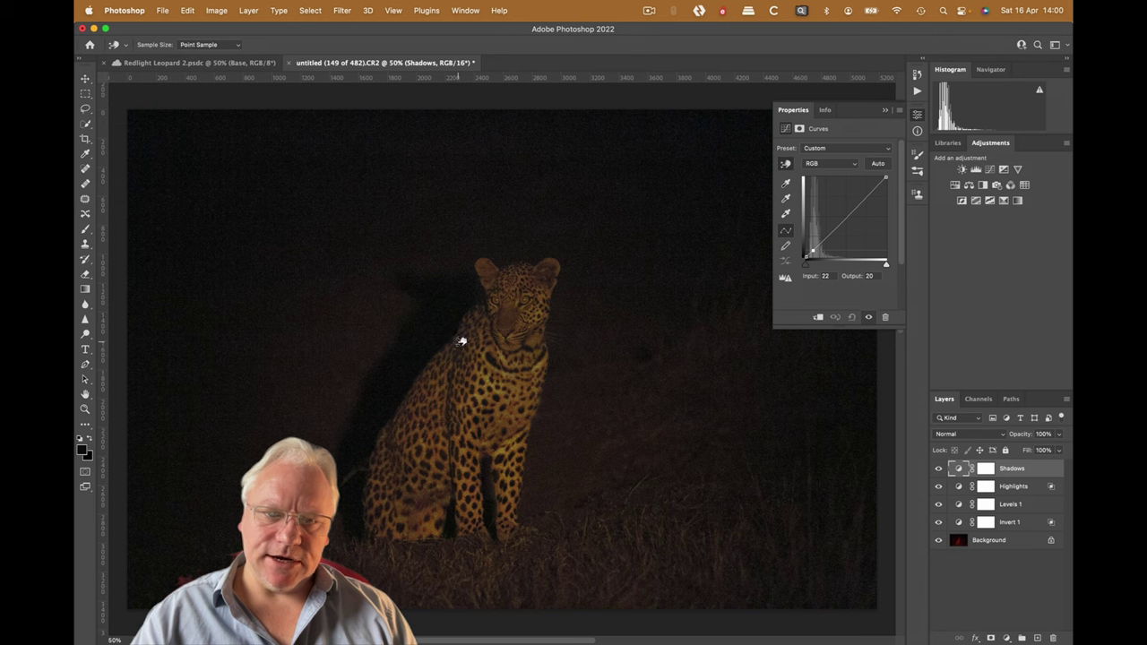
{"action": "left_click", "coordinate": [457, 335]}
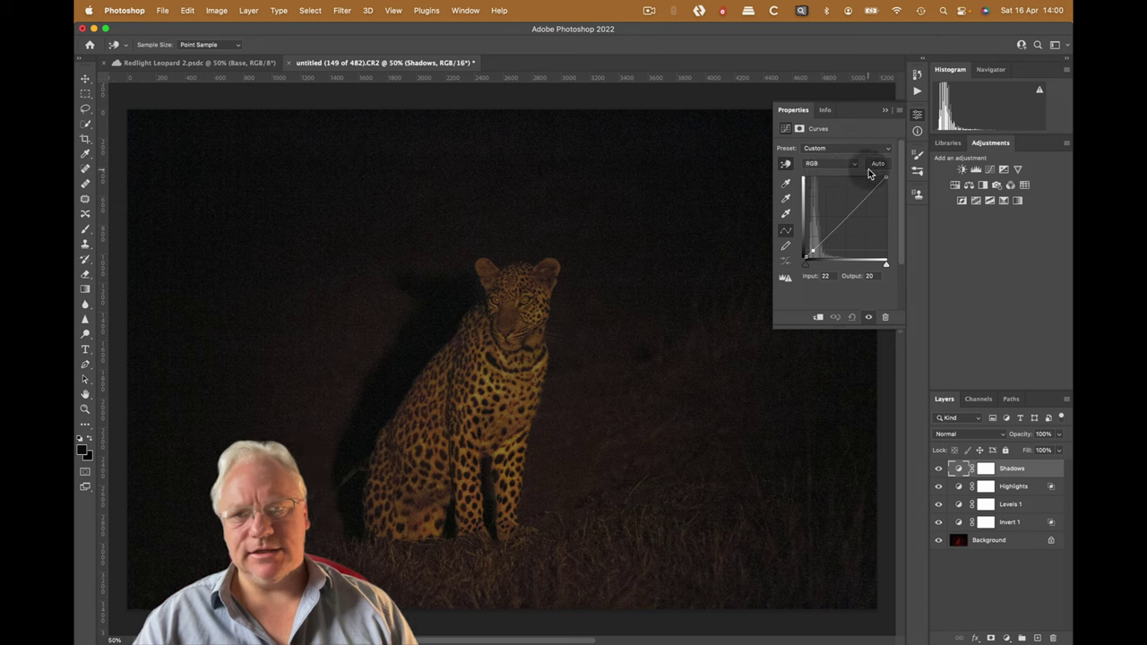
{"action": "left_click", "coordinate": [885, 110]}
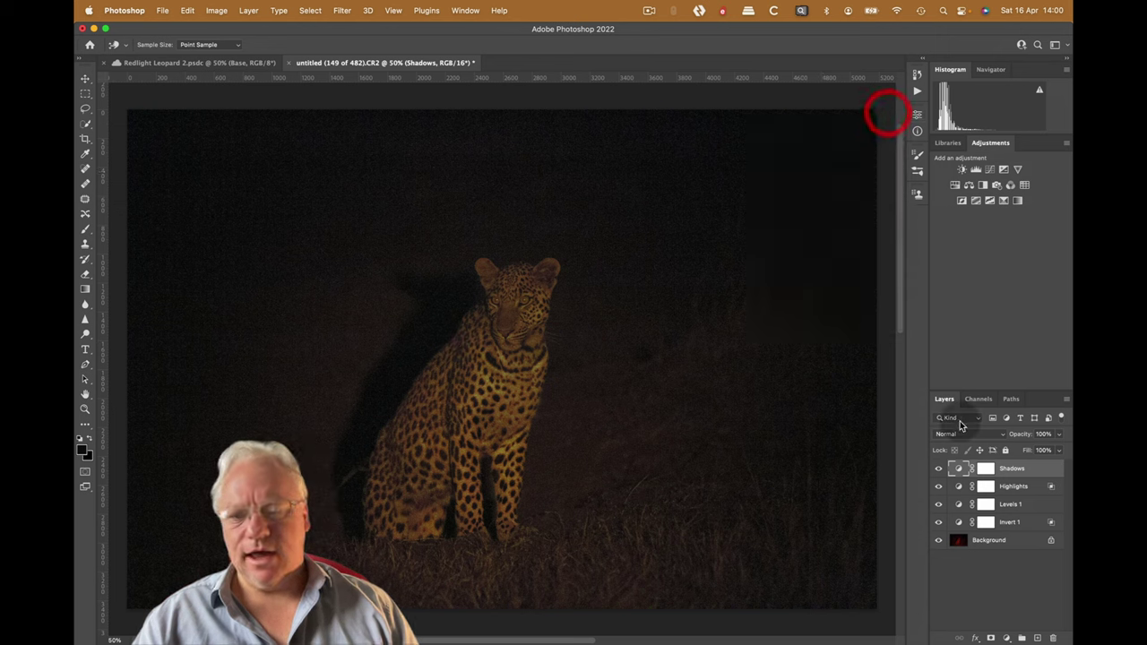
Split the Shadows layer's This Layer Blend If white slider into an 84/103 transition
{"action": "double_click", "coordinate": [1037, 467]}
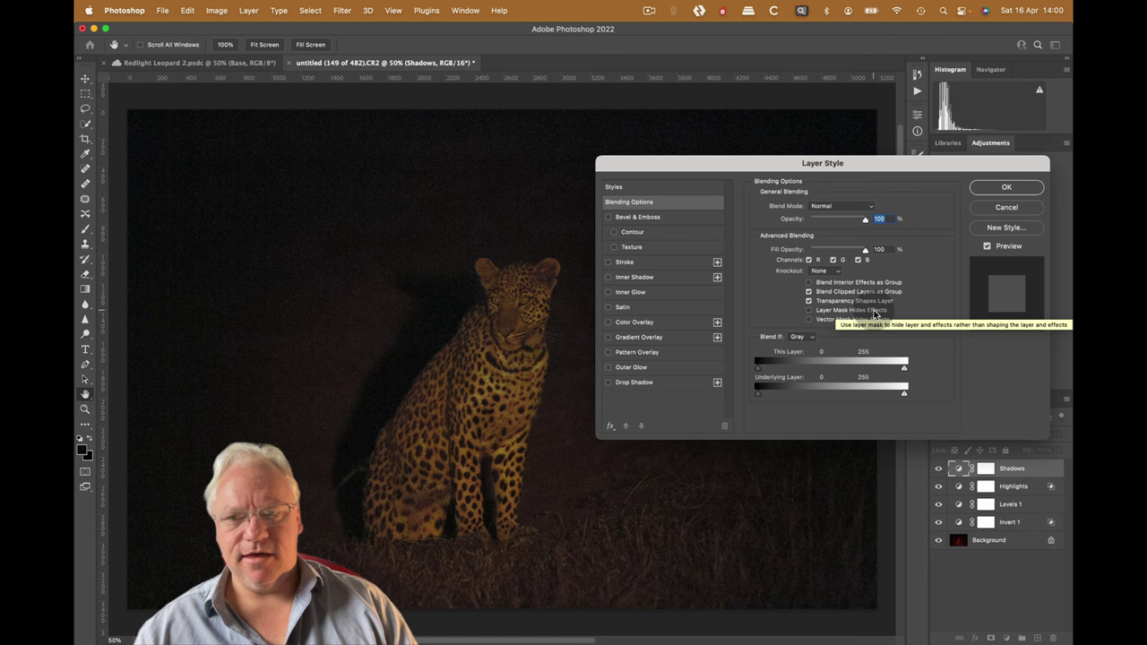
{"action": "left_click", "coordinate": [903, 368]}
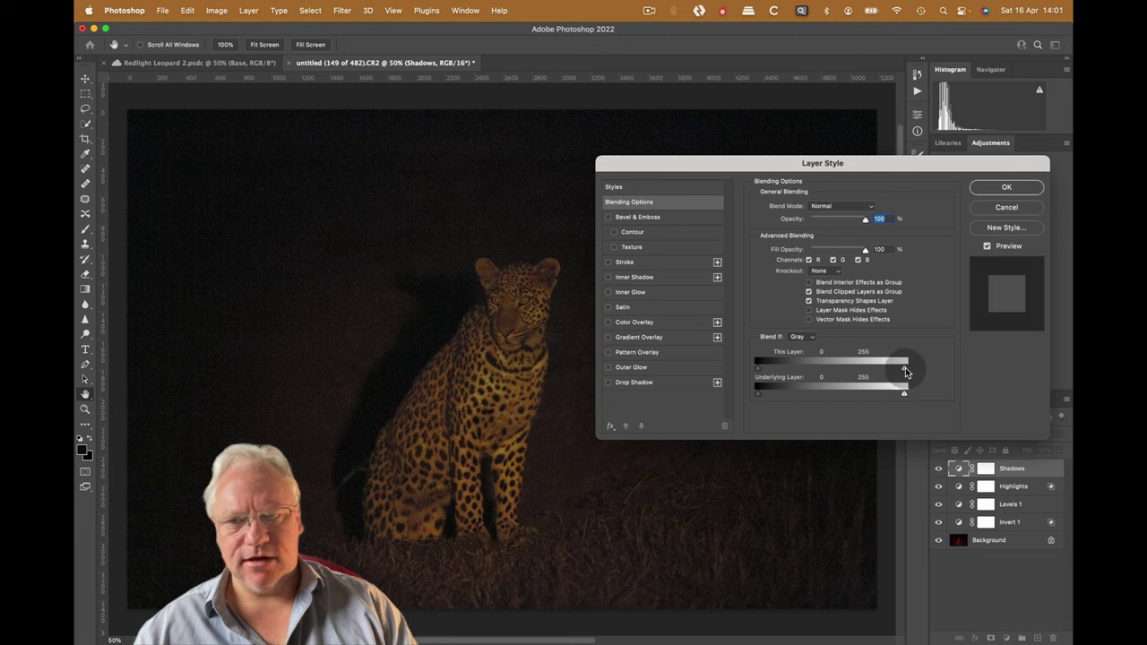
{"action": "left_click_drag", "start_coordinate": [904, 371], "coordinate": [817, 368]}
{"action": "left_click", "coordinate": [818, 367]}
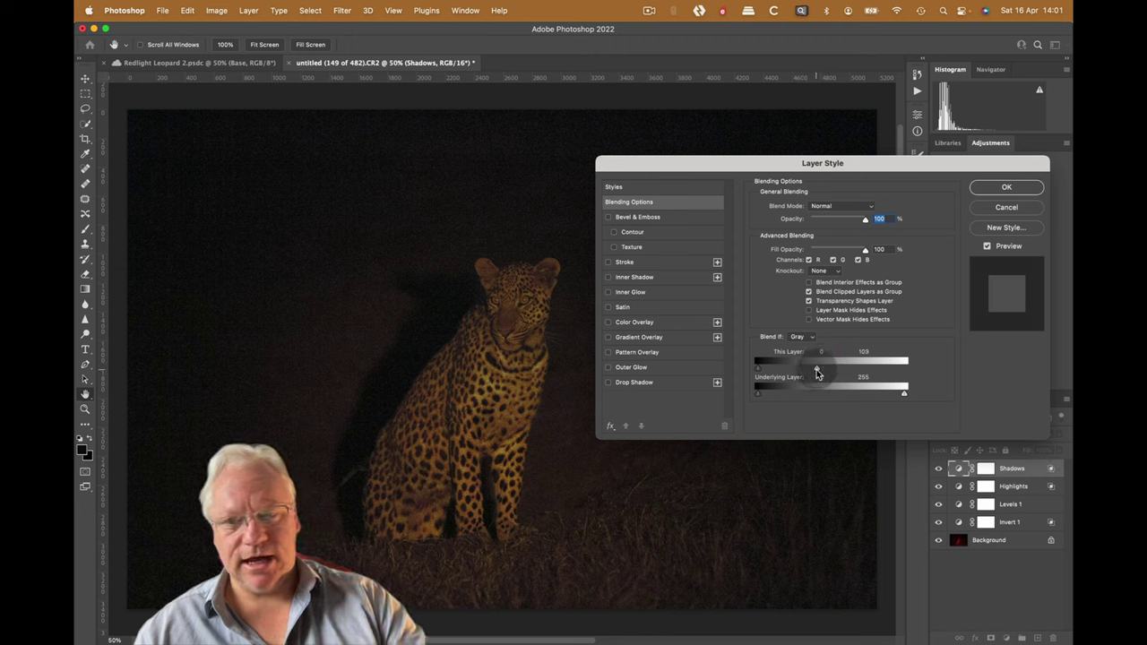
{"action": "key", "text": "alt"}
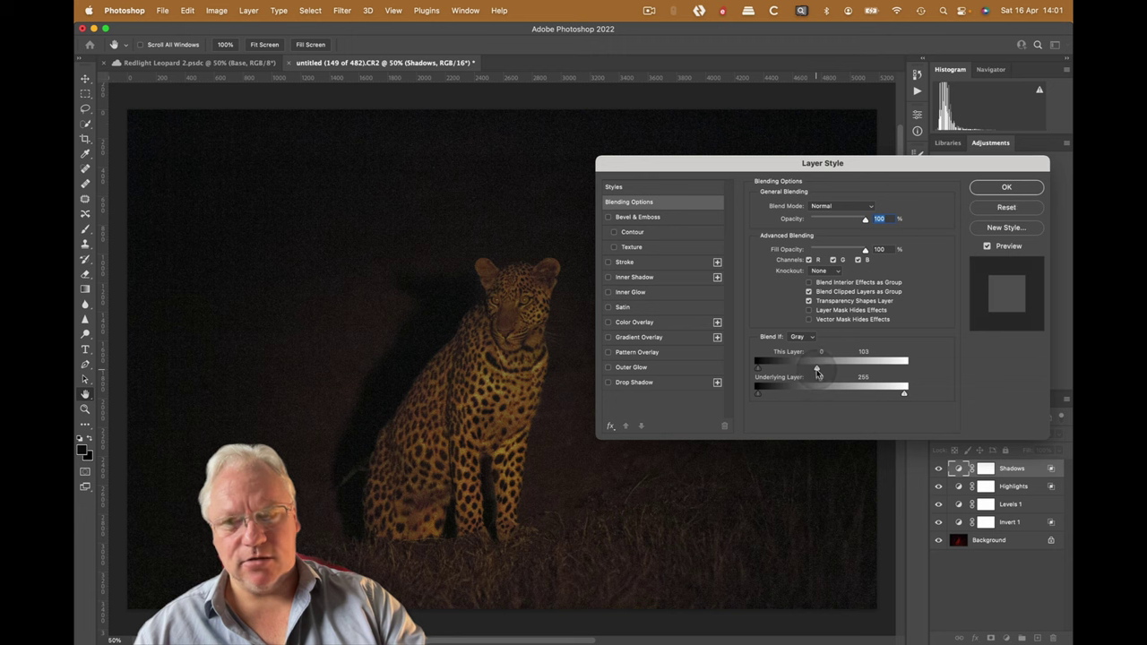
{"action": "left_click_drag", "start_coordinate": [816, 369], "coordinate": [787, 369]}
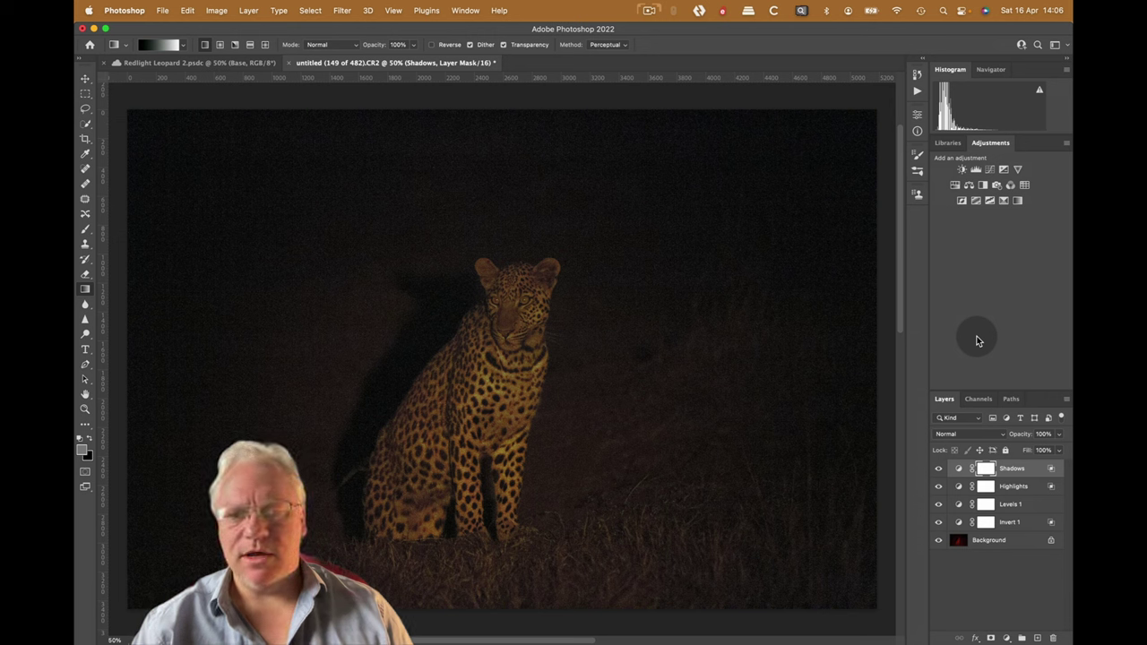
Add a Hue/Saturation layer masked to the leopard chest's Color Range, with saturation -56
{"action": "left_click", "coordinate": [954, 186]}
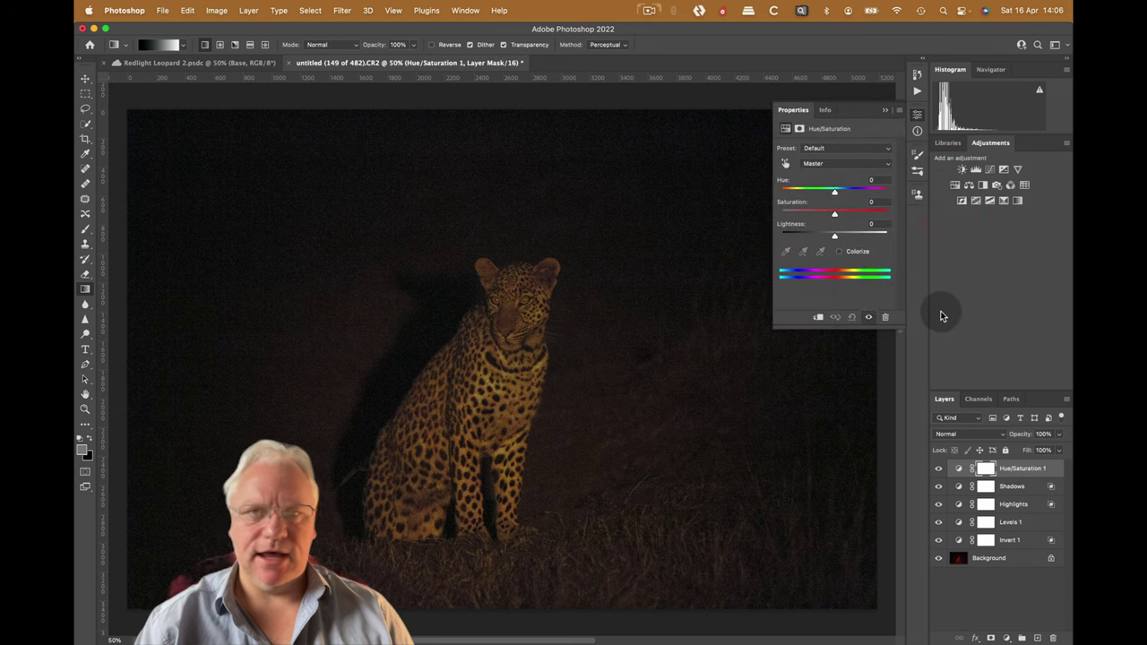
{"action": "left_click", "coordinate": [310, 11]}
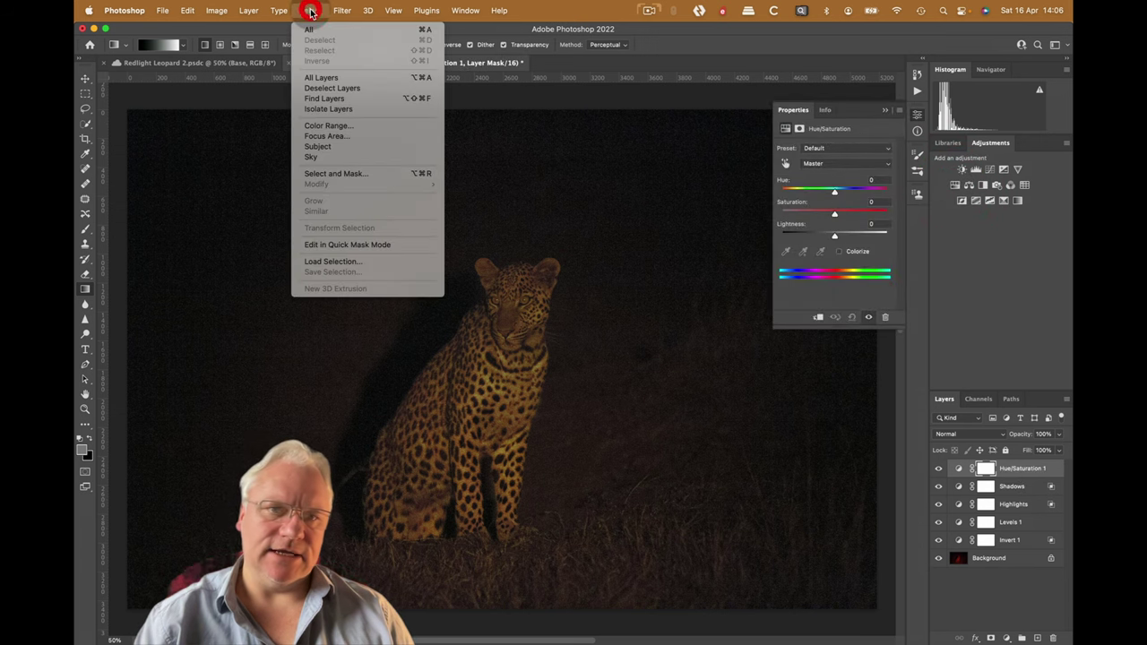
{"action": "left_click", "coordinate": [349, 127]}
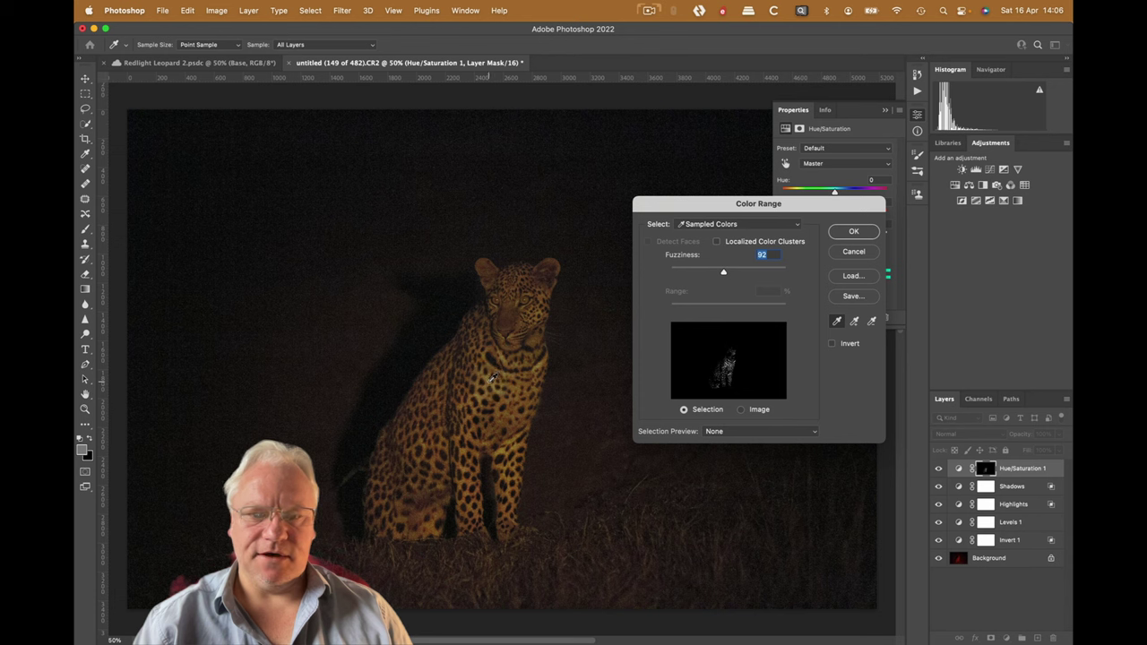
{"action": "left_click", "coordinate": [490, 382]}
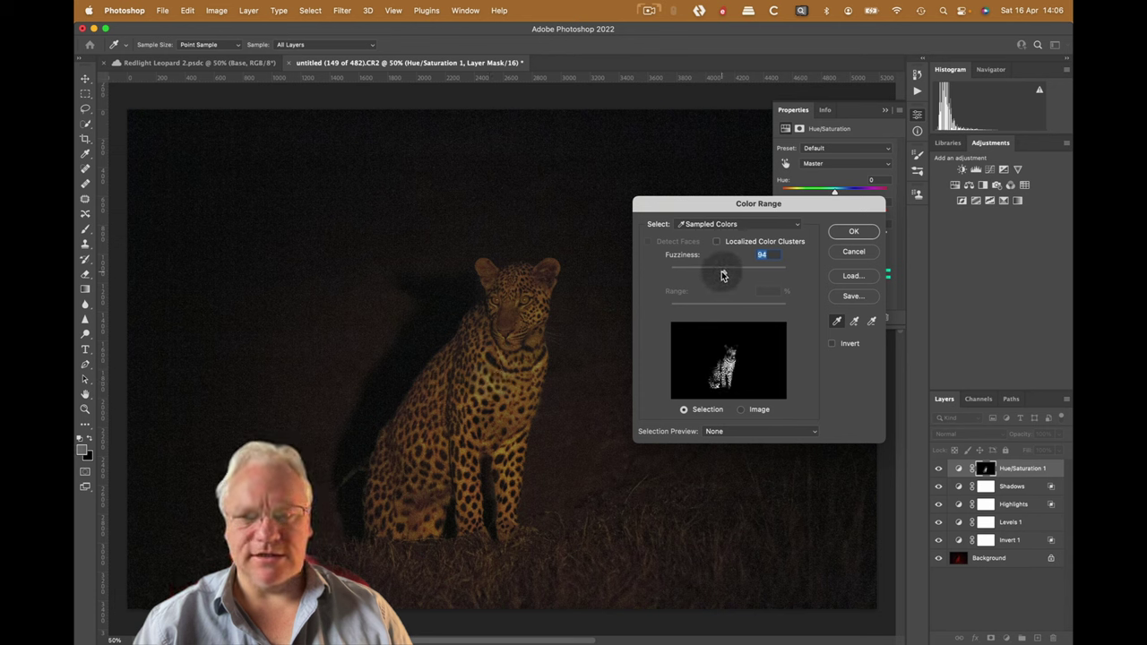
{"action": "left_click_drag", "start_coordinate": [723, 275], "coordinate": [709, 275]}
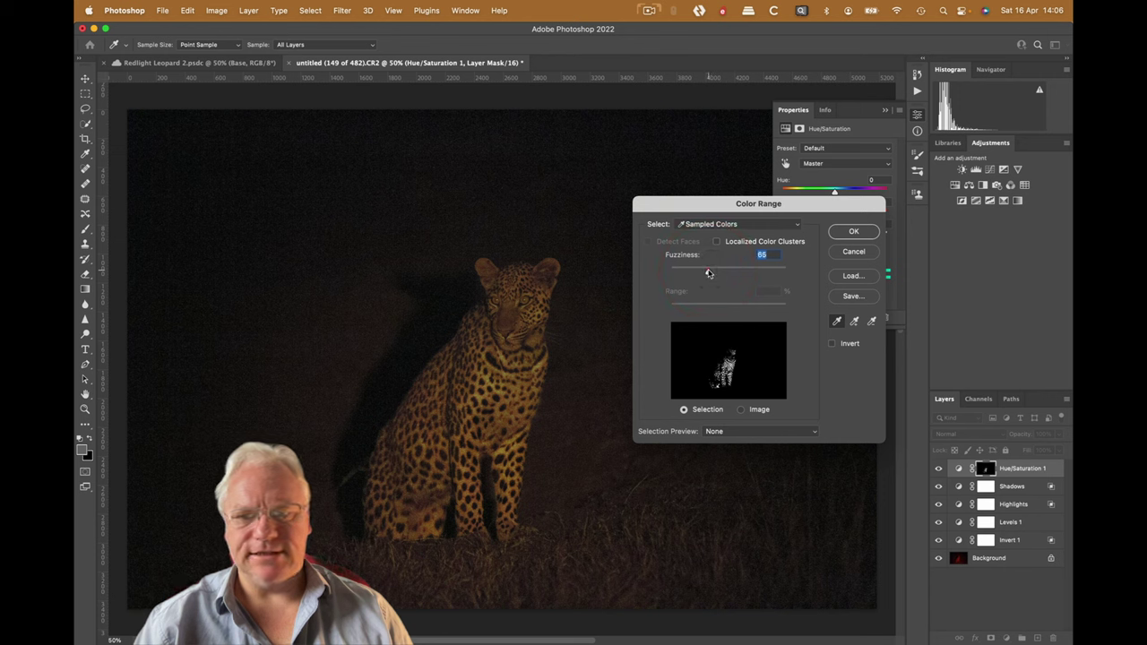
{"action": "left_click", "coordinate": [849, 233]}
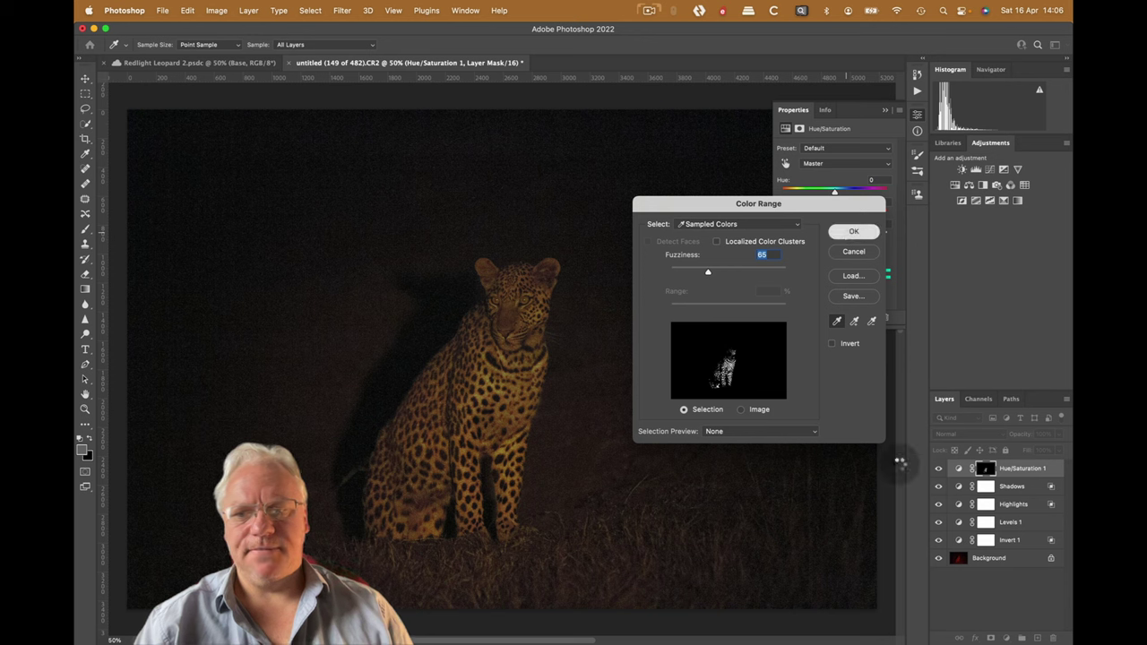
{"action": "key", "text": "Return"}
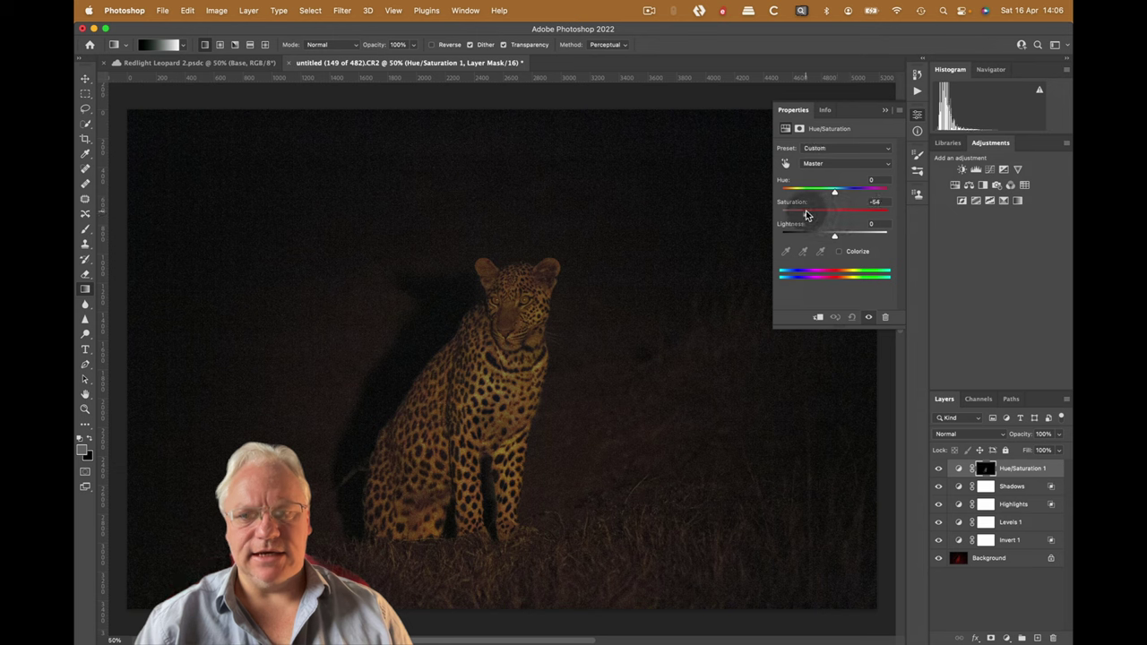
{"action": "left_click_drag", "start_coordinate": [805, 211], "coordinate": [804, 213]}
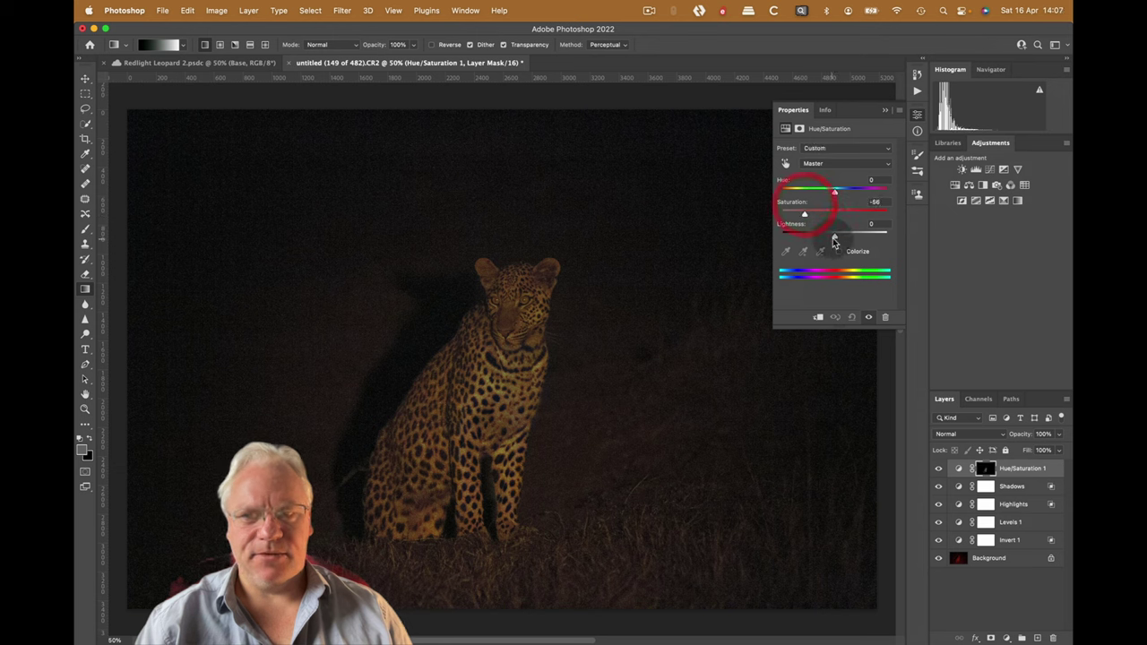
{"action": "left_click", "coordinate": [834, 238]}
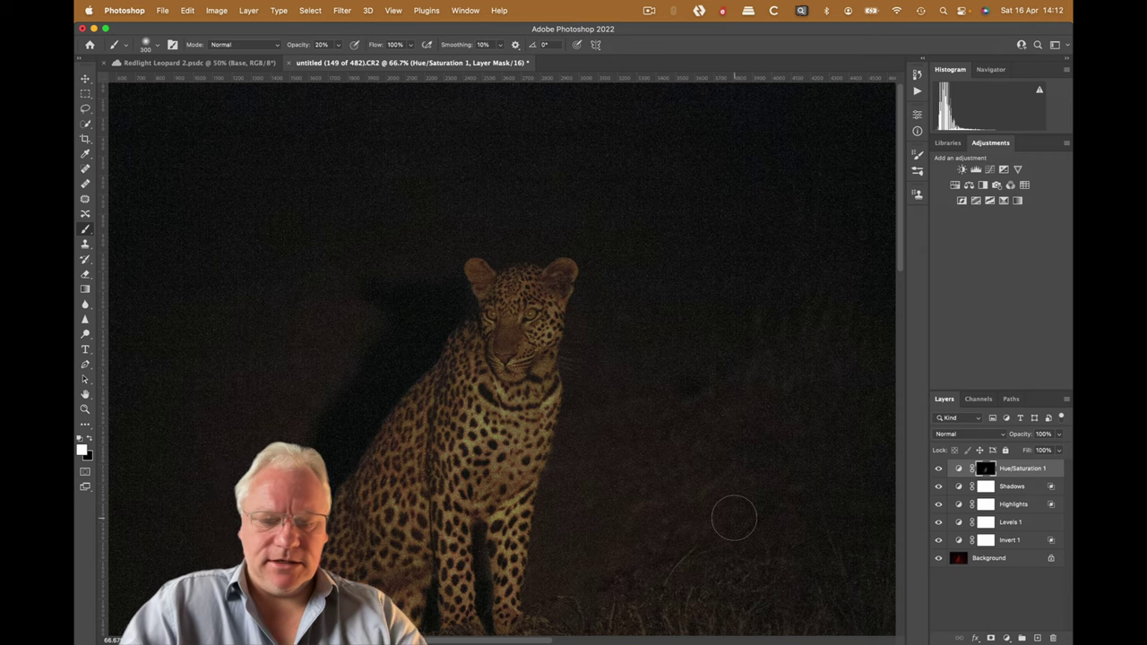
At 300% zoom, add a Selective Color layer shifting Reds to Cyan -62, Magenta +17
{"action": "key", "text": "super+plus"}
{"action": "key", "text": "super+plus"}
{"action": "key", "text": "super+plus"}
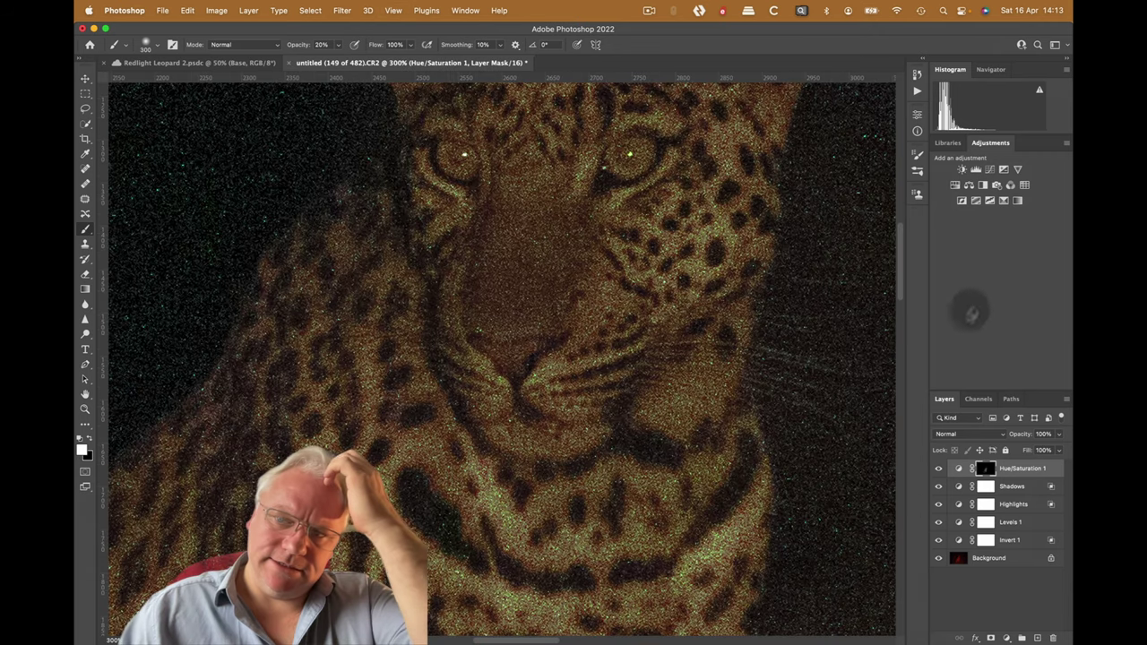
{"action": "left_click", "coordinate": [1004, 201]}
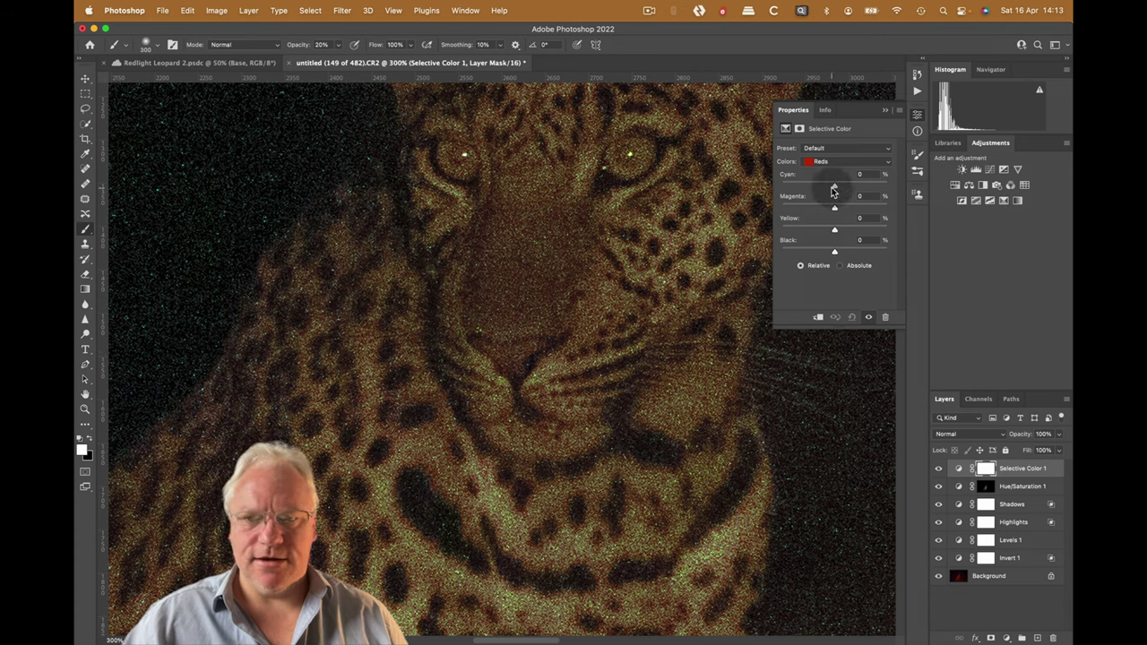
{"action": "mouse_move", "coordinate": [835, 189]}
{"action": "left_mouse_down"}
{"action": "mouse_move", "coordinate": [800, 186]}
{"action": "mouse_move", "coordinate": [843, 208]}
{"action": "left_mouse_up"}
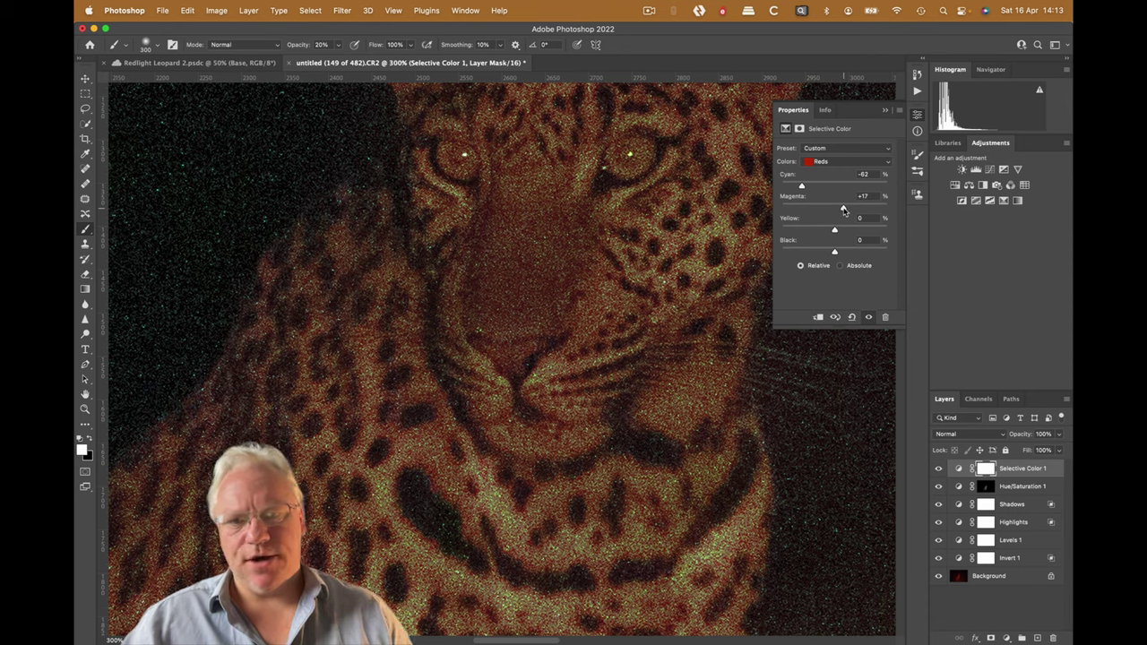
{"action": "left_click", "coordinate": [885, 109]}
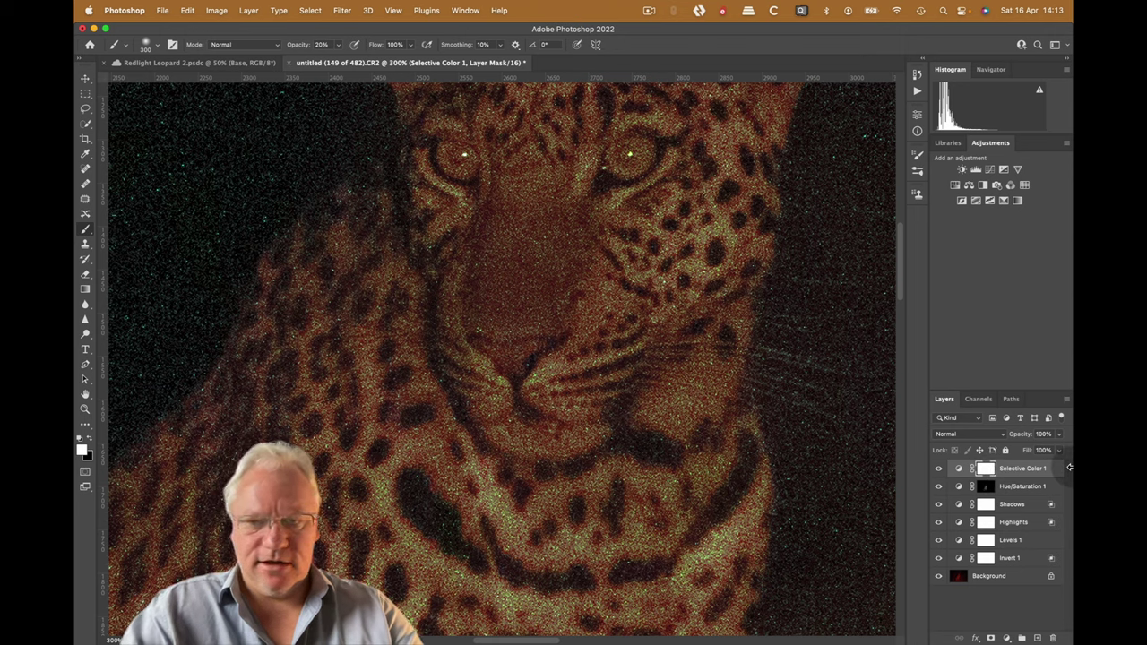
Invert the Selective Color 1 mask and paint it back in over the leopard's nose
{"action": "key", "text": "super+i"}
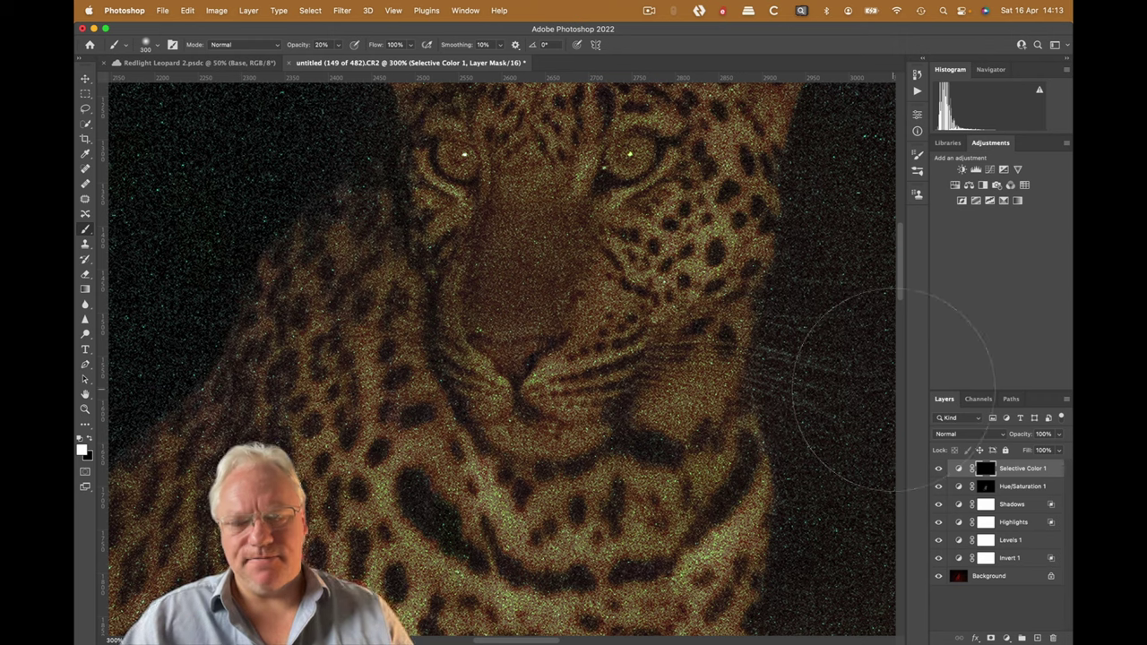
{"action": "key", "text": "bracketleft"}
{"action": "key", "text": "bracketleft"}
{"action": "key", "text": "bracketleft"}
{"action": "key", "text": "bracketleft"}
{"action": "key", "text": "bracketleft"}
{"action": "key", "text": "bracketleft"}
{"action": "key", "text": "bracketleft"}
{"action": "key", "text": "bracketleft"}
{"action": "key", "text": "bracketleft"}
{"action": "key", "text": "bracketleft"}
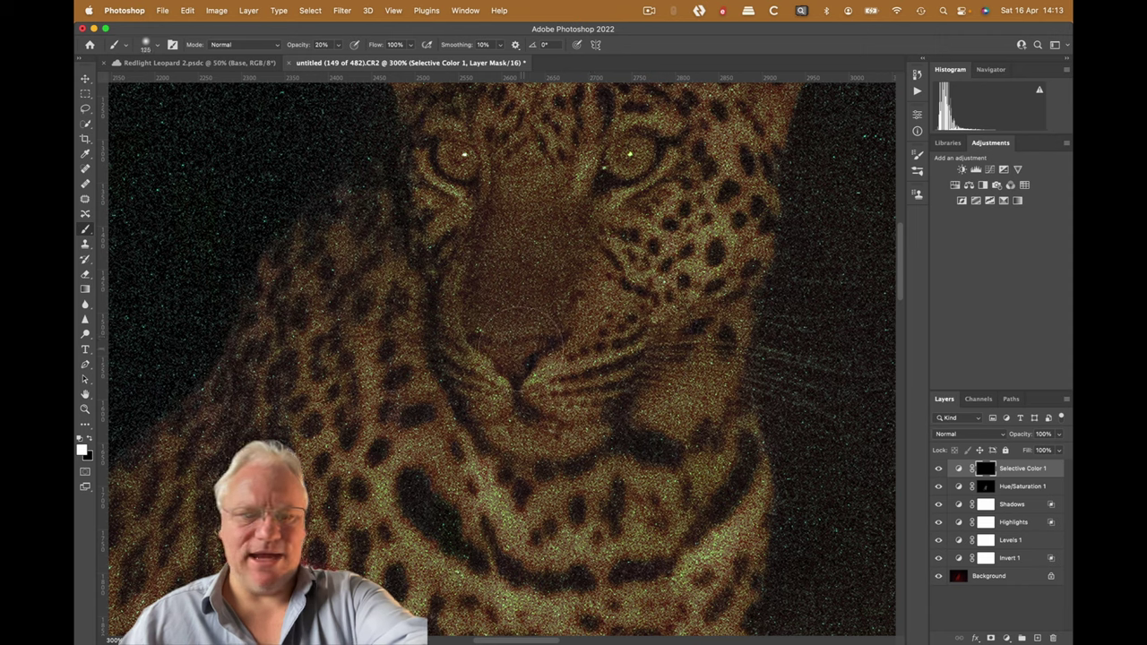
{"action": "key", "text": "bracketleft"}
{"action": "key", "text": "bracketleft"}
{"action": "key", "text": "bracketleft"}
{"action": "key", "text": "bracketleft"}
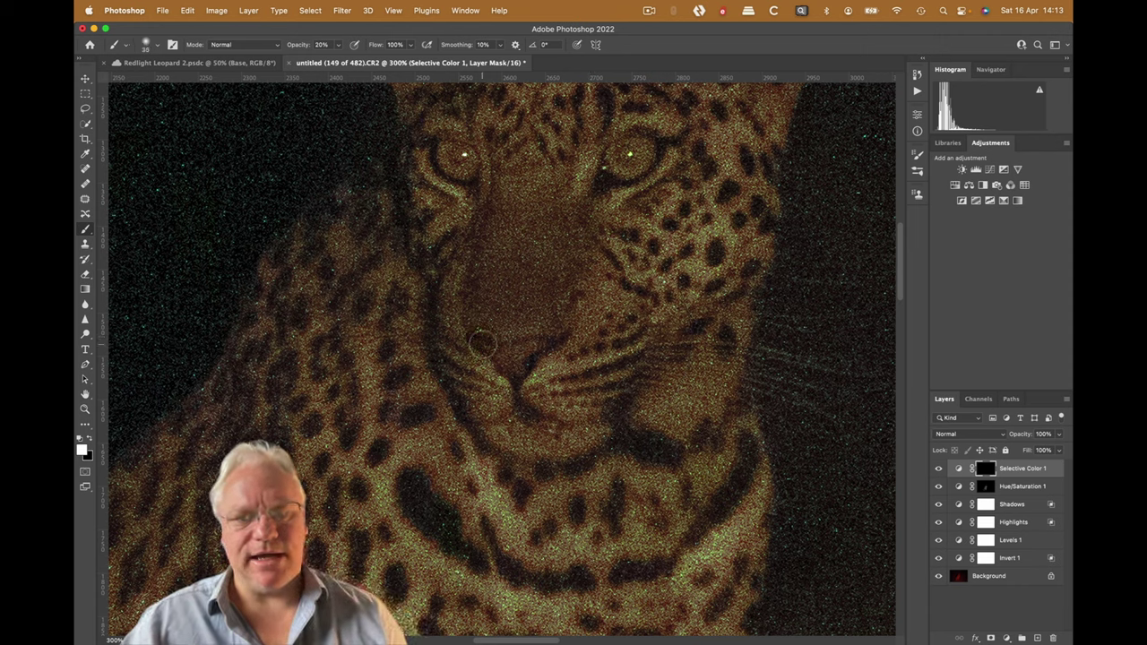
{"action": "left_click", "coordinate": [499, 352]}
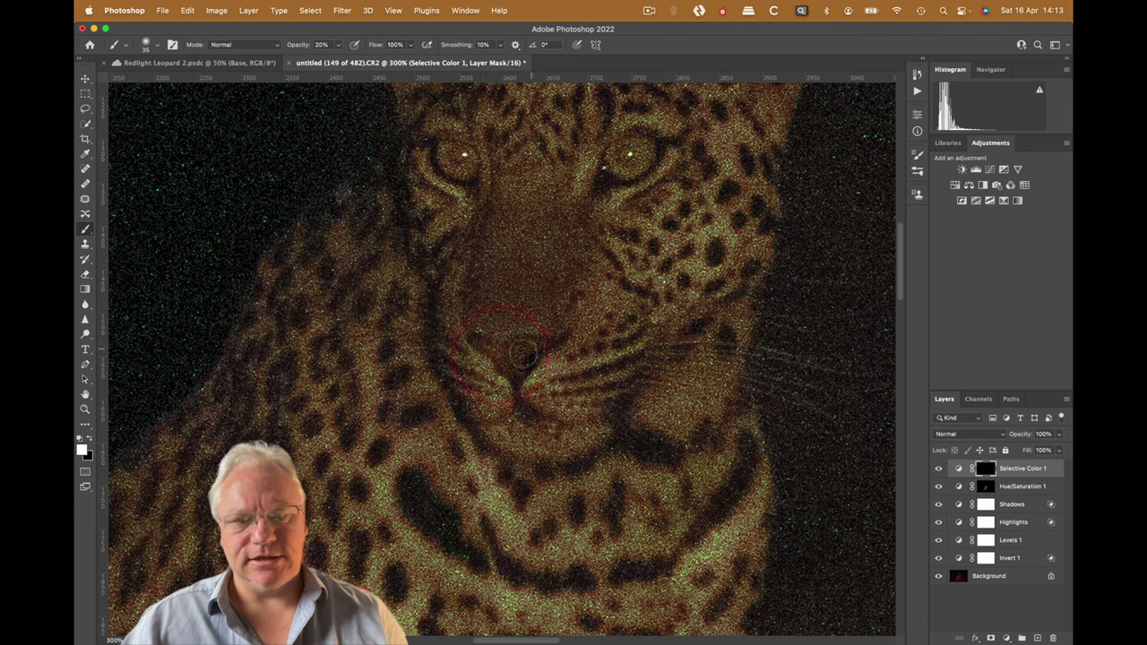
{"action": "left_click", "coordinate": [525, 346]}
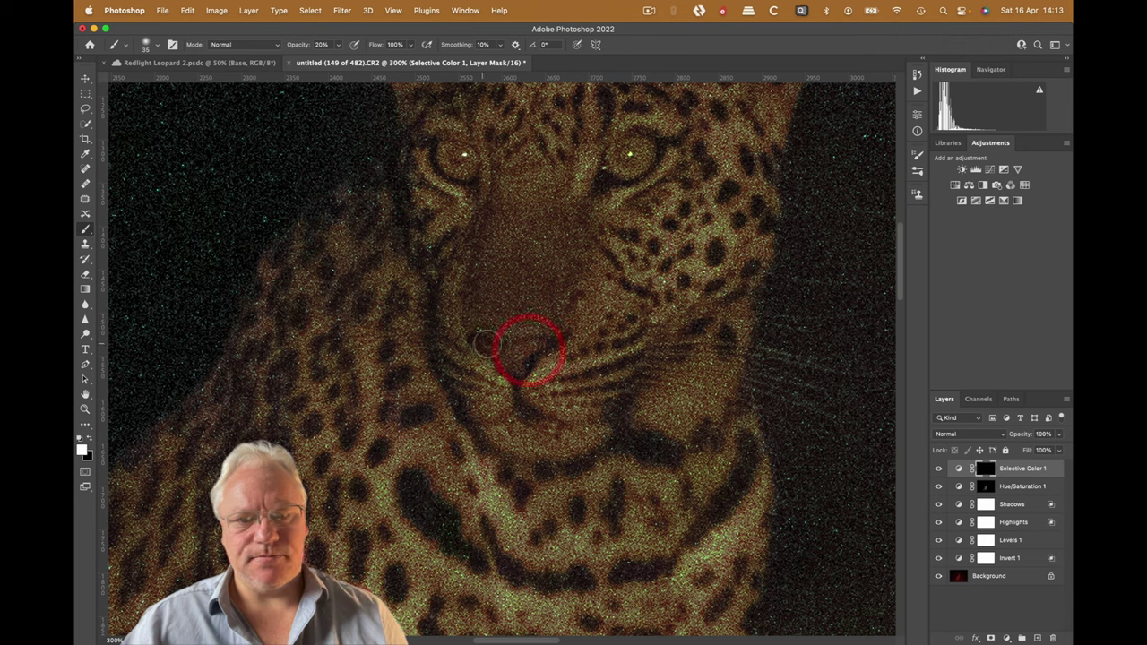
{"action": "key", "text": "1"}
{"action": "key", "text": "bracketright"}
{"action": "key", "text": "bracketright"}
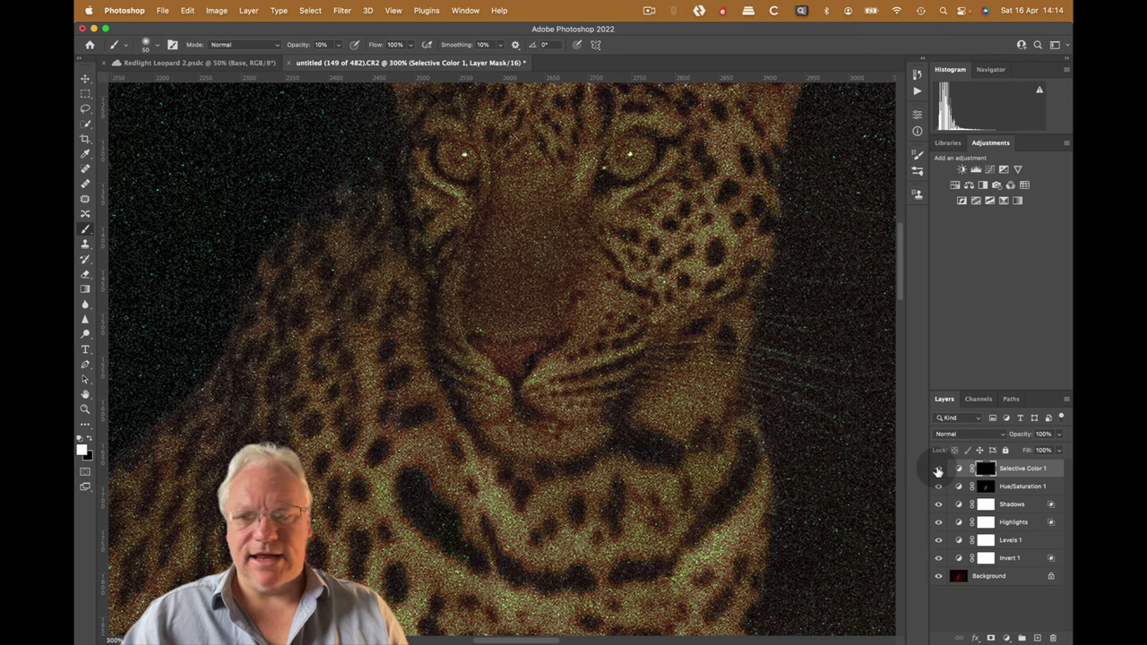
{"action": "left_click", "coordinate": [938, 470]}
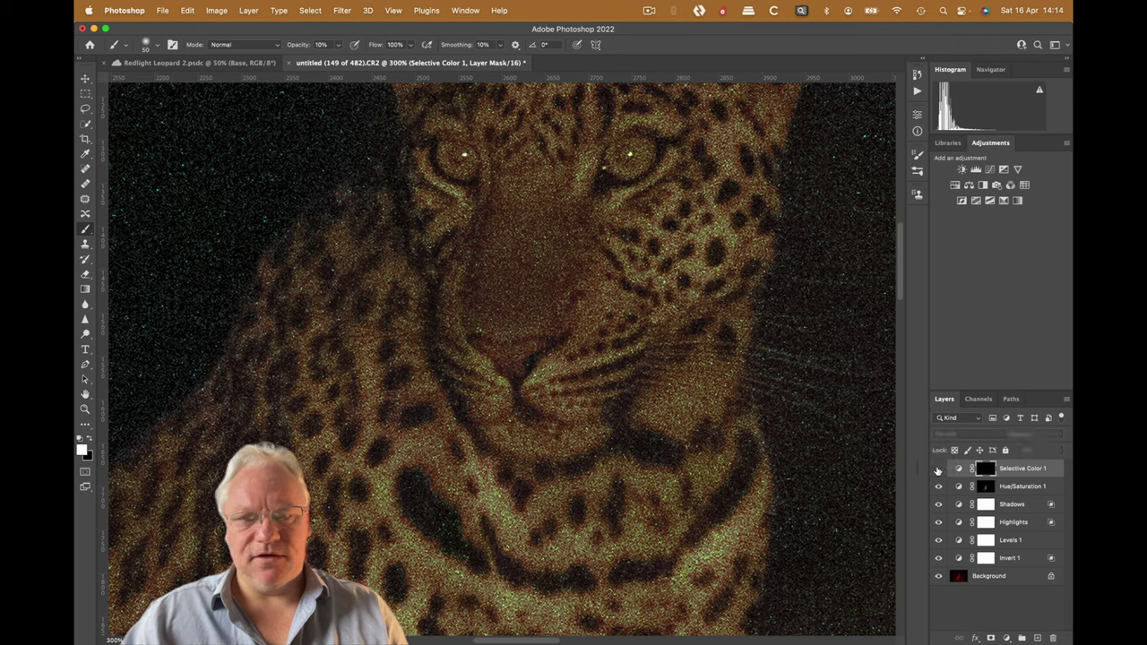
{"action": "left_click", "coordinate": [938, 470]}
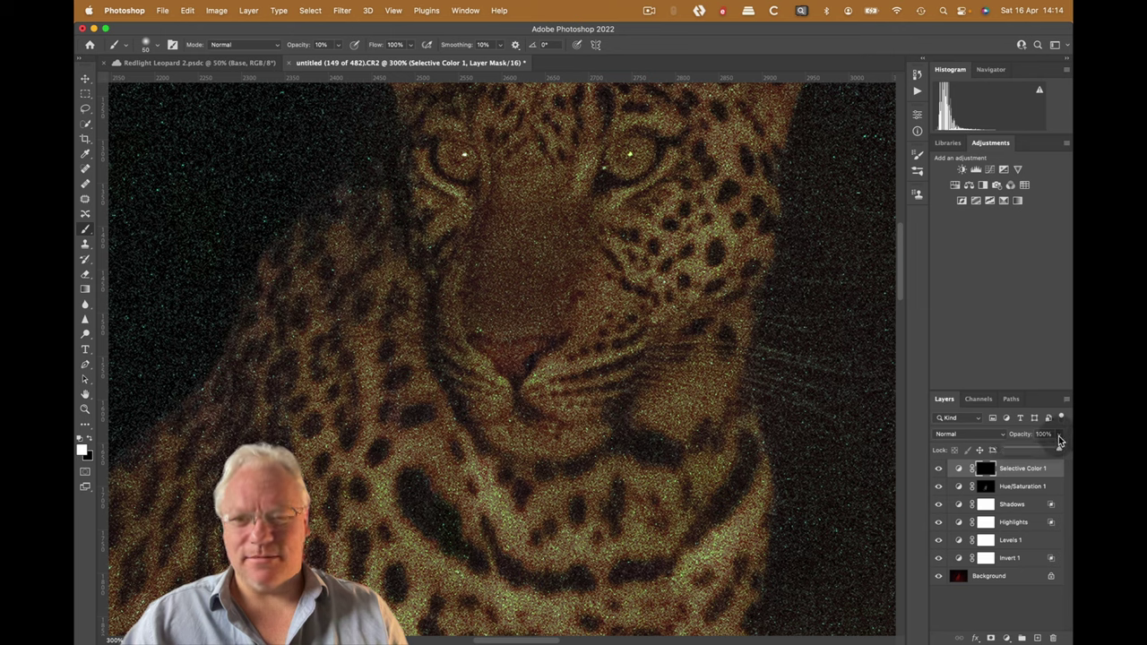
Set Selective Color 1 to 54% opacity and review the leopard at 100%
{"action": "left_click", "coordinate": [1058, 433]}
{"action": "left_click_drag", "start_coordinate": [1058, 449], "coordinate": [1037, 451]}
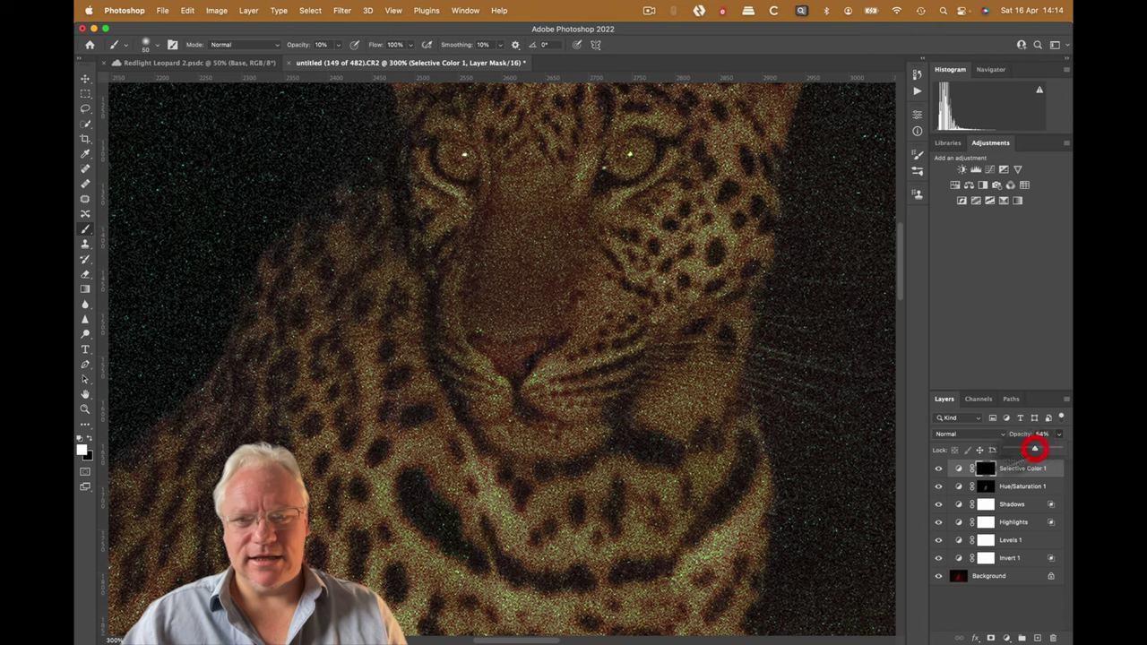
{"action": "left_click", "coordinate": [939, 468]}
{"action": "left_click", "coordinate": [939, 469]}
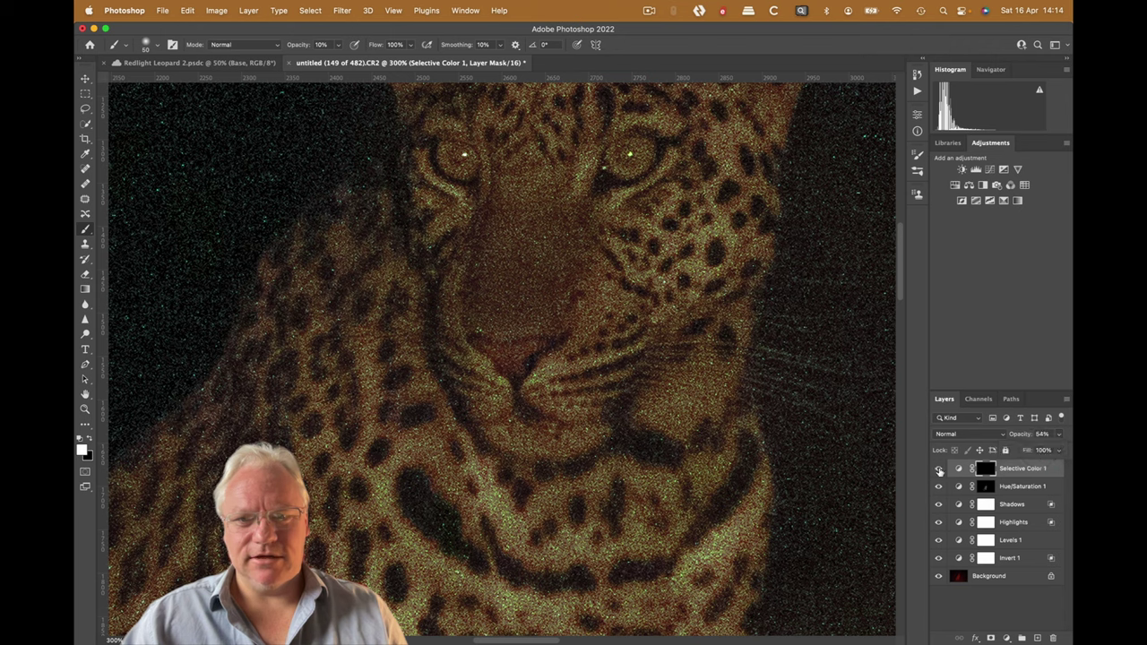
{"action": "left_click", "coordinate": [938, 469]}
{"action": "left_click", "coordinate": [938, 469]}
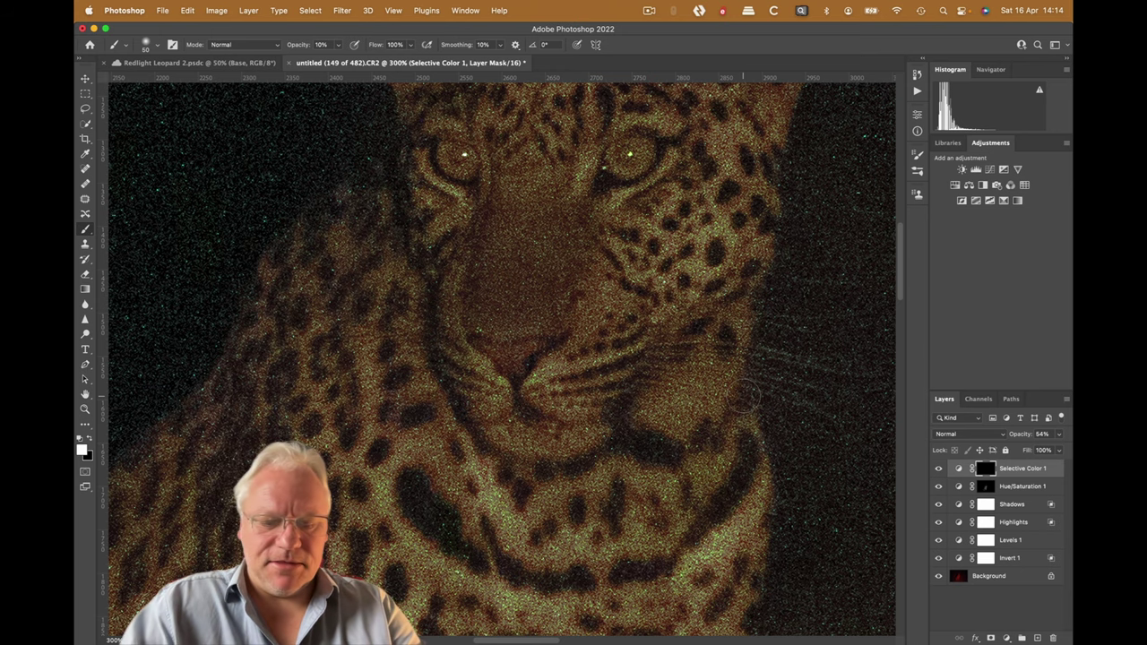
{"action": "key", "text": "super+1"}
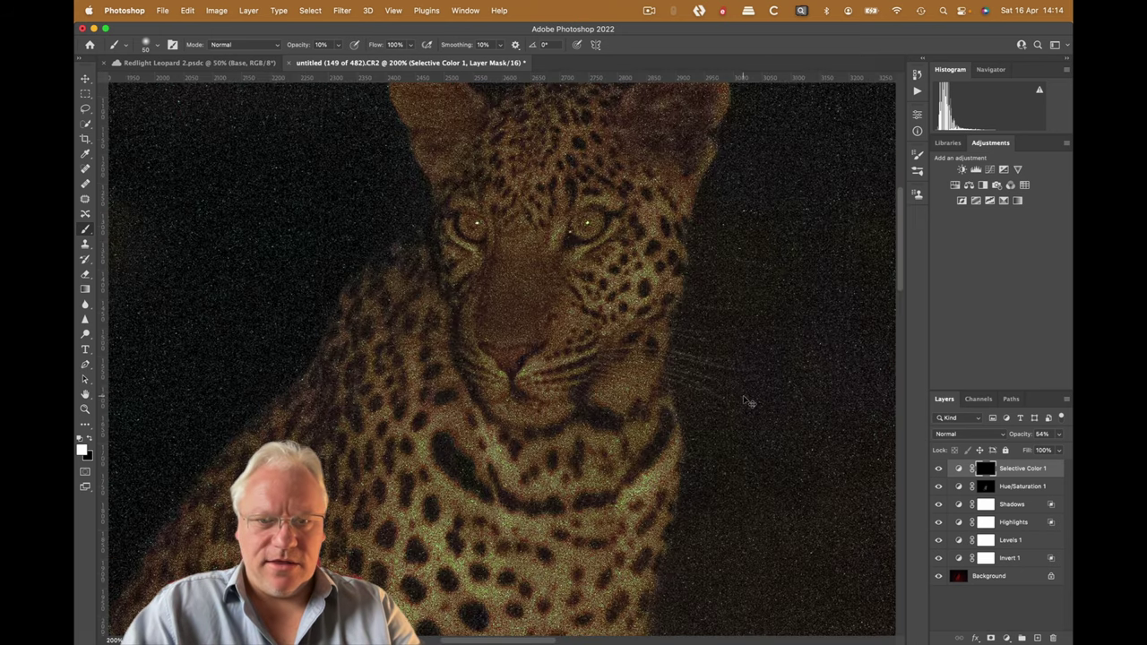
{"action": "left_click_drag", "start_coordinate": [614, 463], "coordinate": [709, 343]}
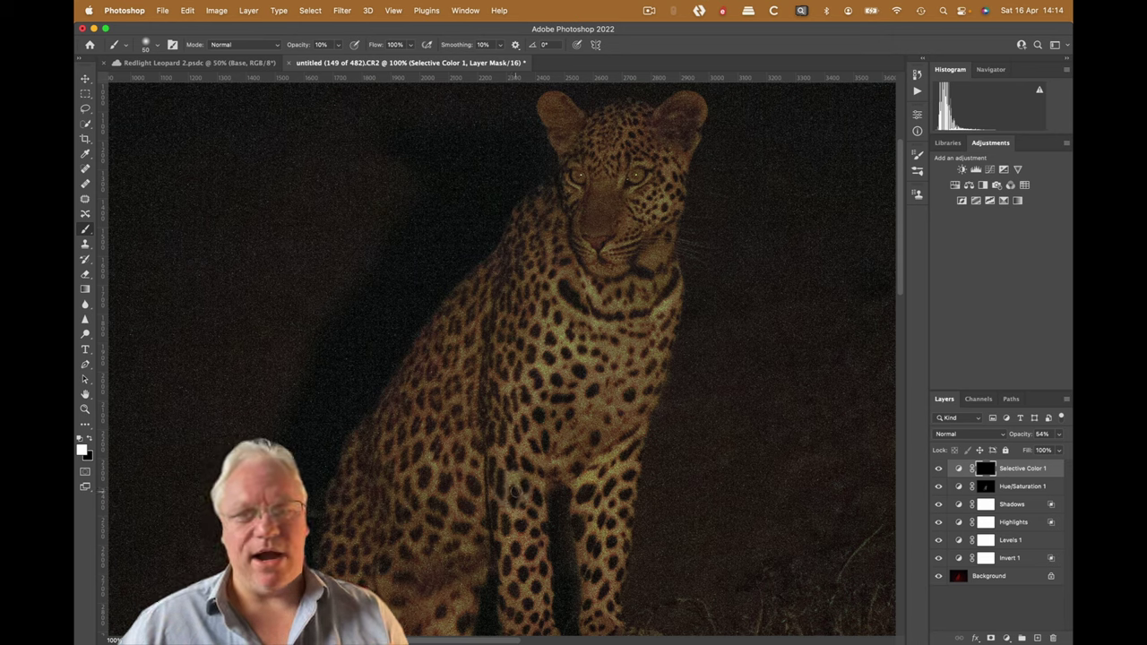
Add Selective Color 2, shift its reds away from cyan, and toggle it to compare
{"action": "left_click", "coordinate": [1004, 200]}
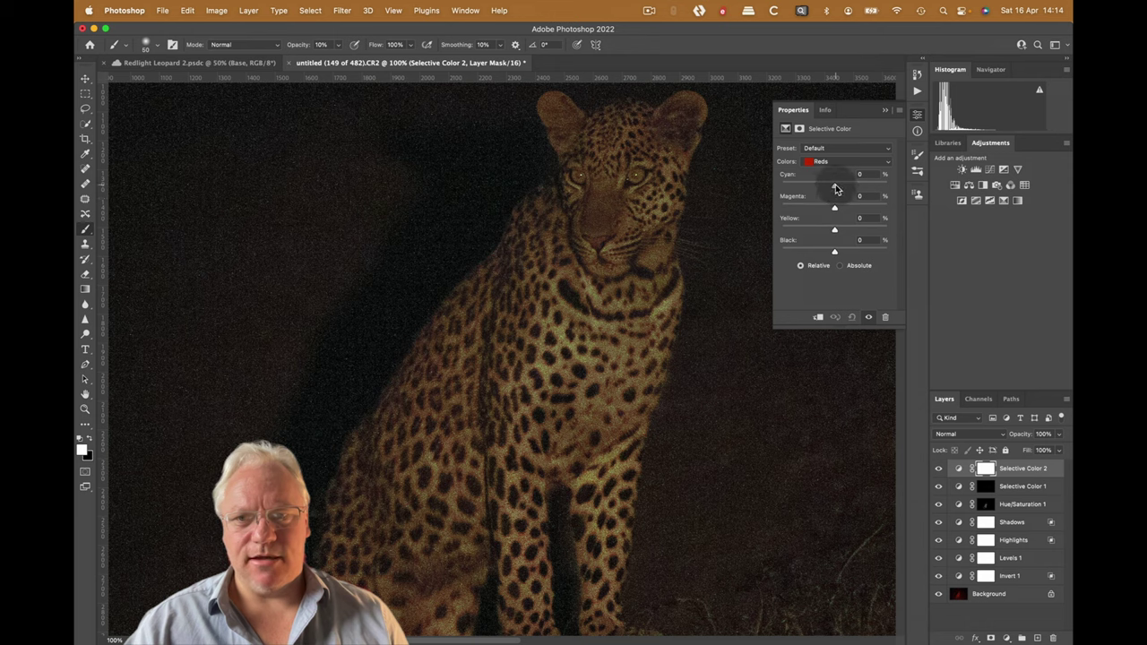
{"action": "left_click_drag", "start_coordinate": [831, 189], "coordinate": [837, 213]}
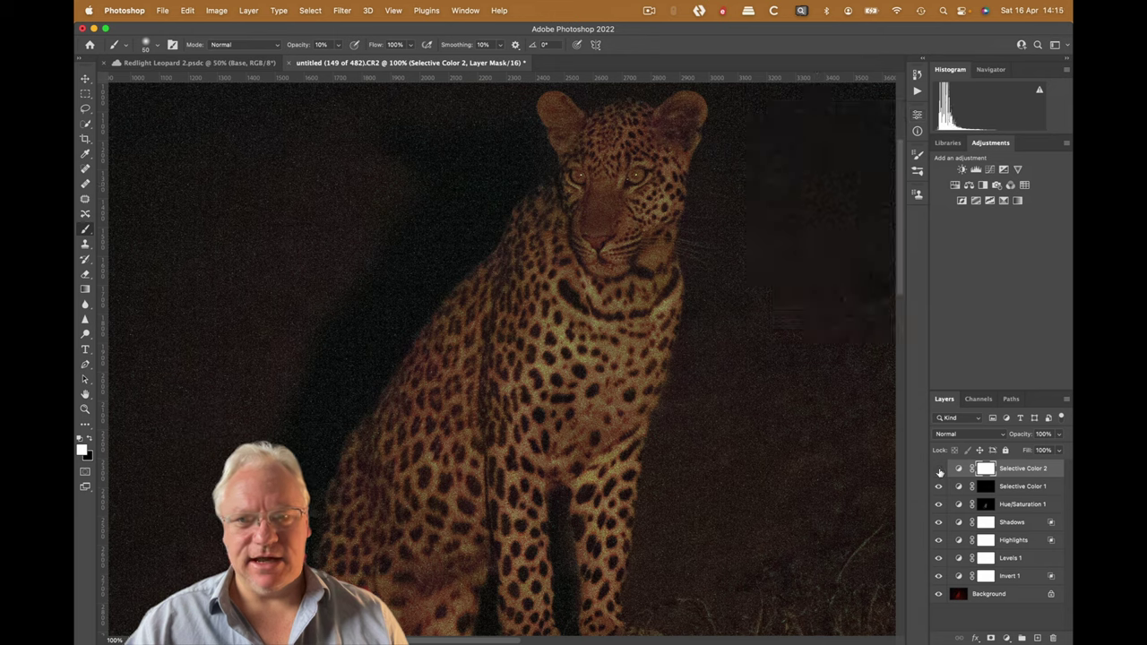
{"action": "left_click", "coordinate": [939, 471]}
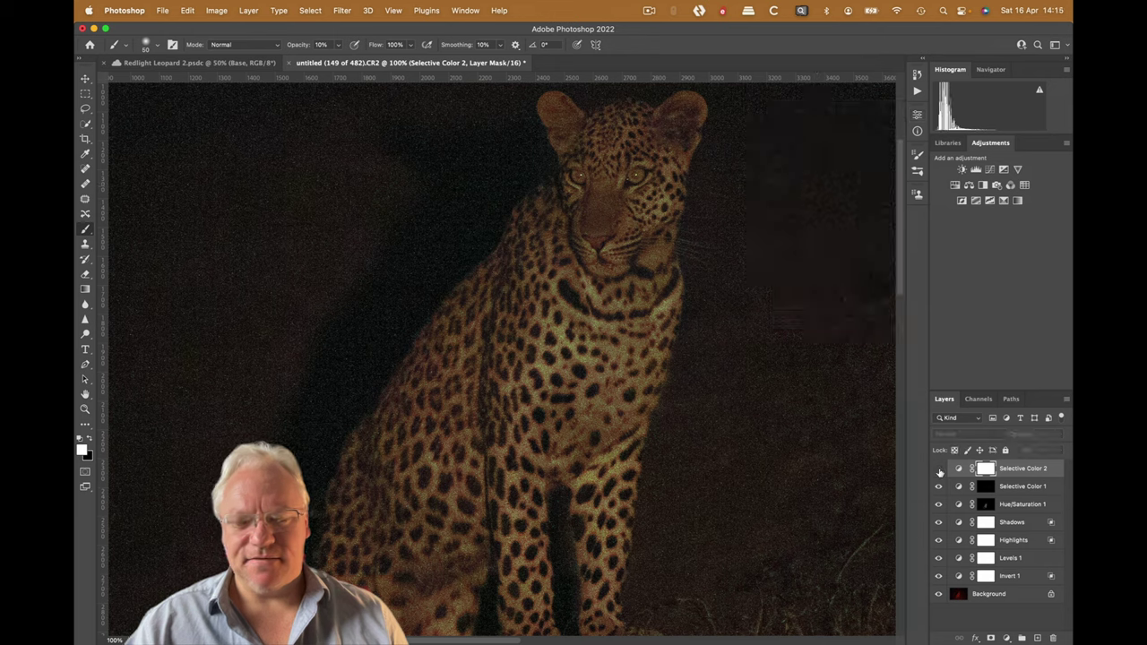
{"action": "left_click", "coordinate": [940, 470]}
Invert the Selective Color 2 mask and paint the effect back over the leopard's body
{"action": "key", "text": "super+i"}
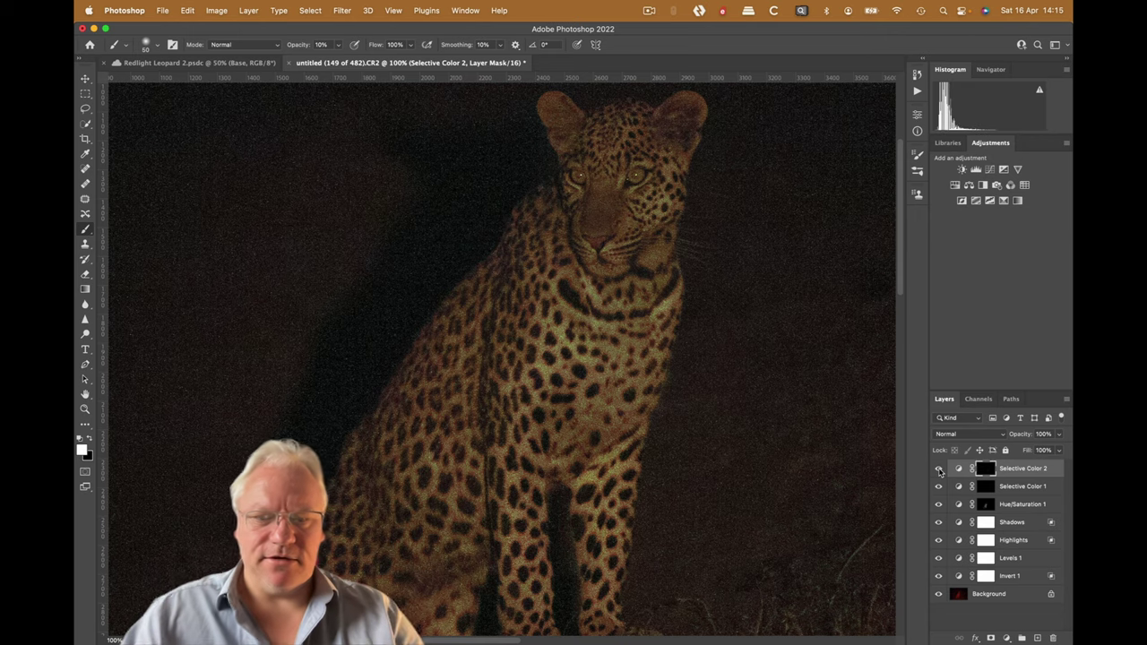
{"action": "key", "text": "2"}
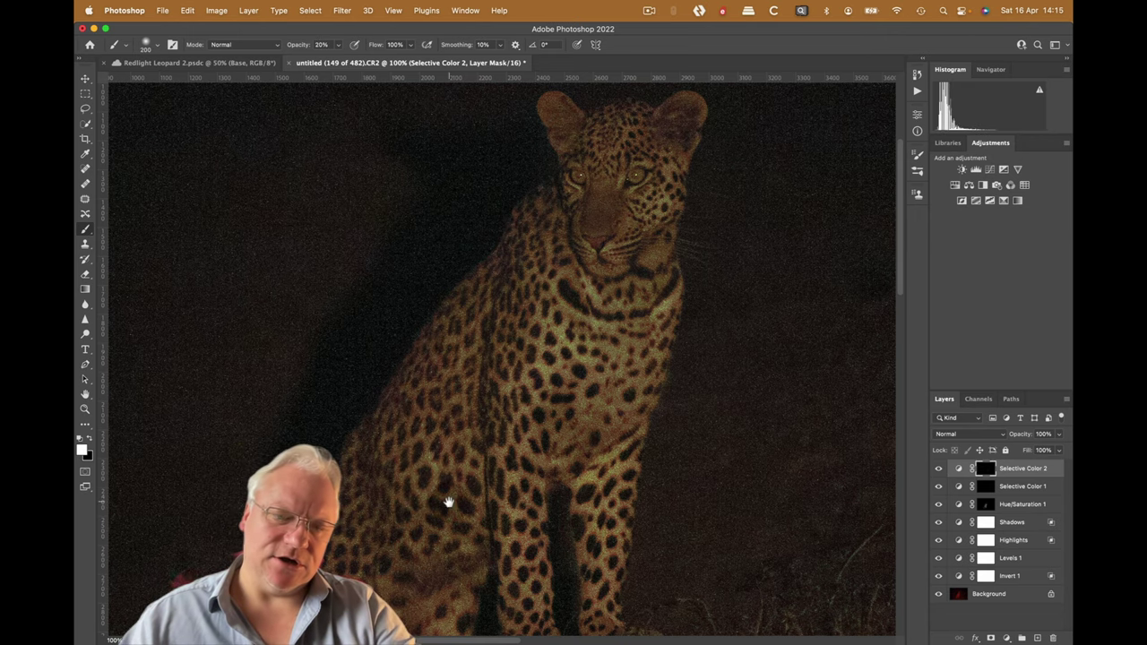
{"action": "left_click_drag", "start_coordinate": [448, 501], "coordinate": [533, 278]}
{"action": "mouse_move", "coordinate": [487, 400]}
{"action": "left_mouse_down"}
{"action": "mouse_move", "coordinate": [533, 380]}
{"action": "mouse_move", "coordinate": [477, 442]}
{"action": "mouse_move", "coordinate": [541, 318]}
{"action": "left_mouse_up"}
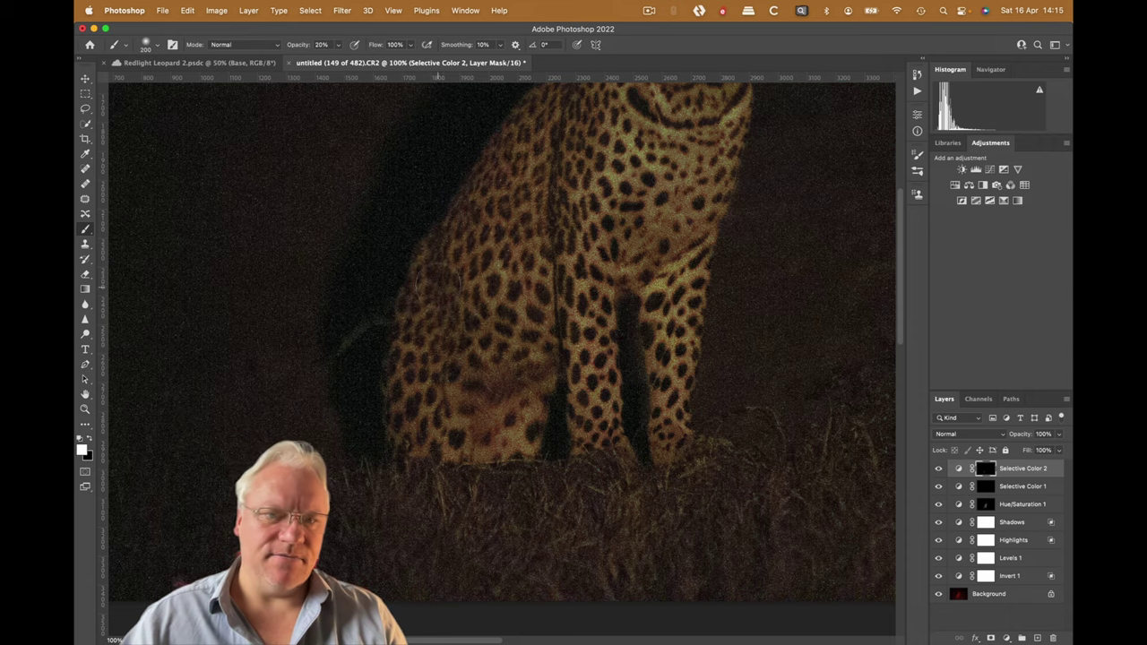
{"action": "left_click_drag", "start_coordinate": [443, 135], "coordinate": [453, 385]}
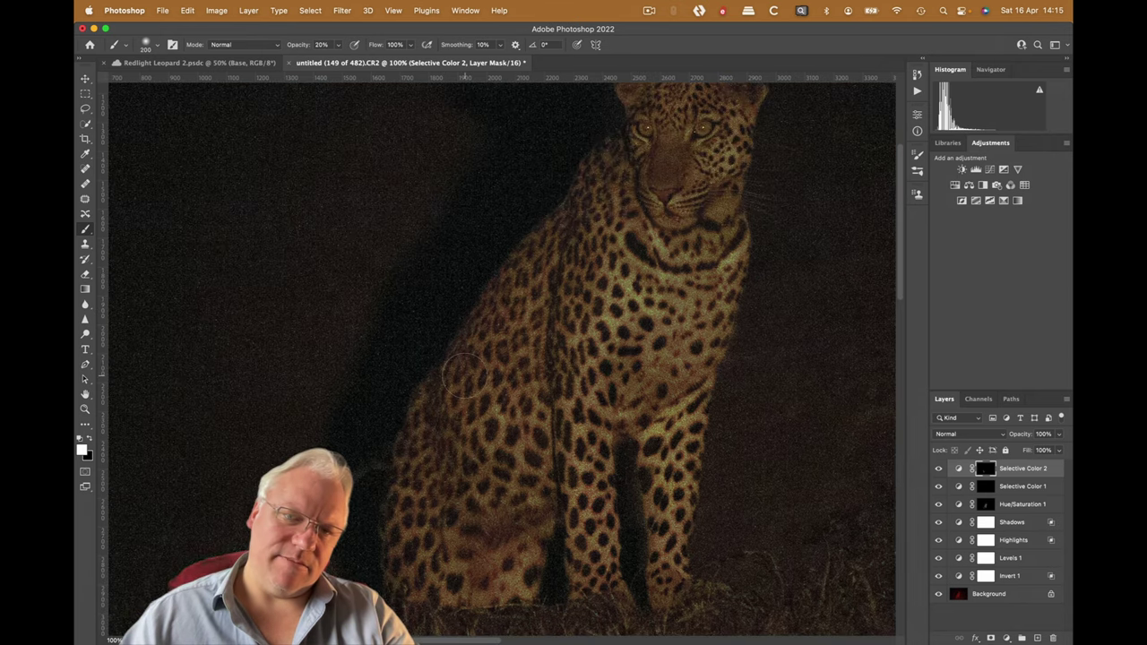
{"action": "left_click_drag", "start_coordinate": [647, 220], "coordinate": [632, 286]}
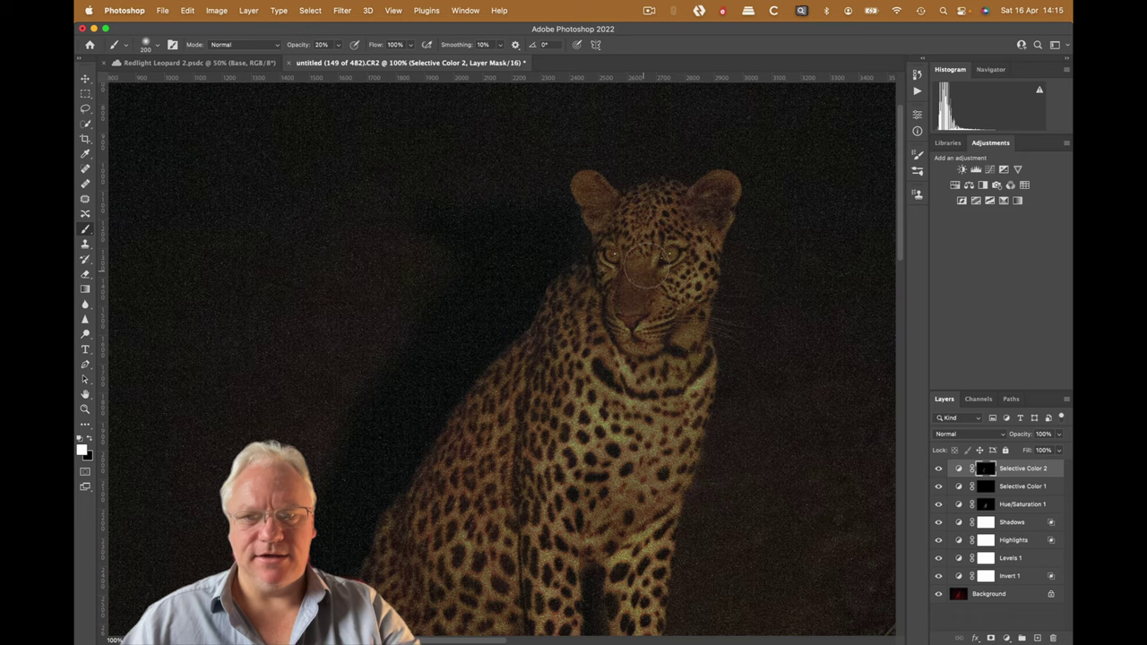
{"action": "scroll", "coordinate": [632, 287], "scroll_direction": "down", "scroll_amount": 3}
Lower the Selective Color 2 layer opacity to 74%
{"action": "left_click", "coordinate": [1059, 435]}
{"action": "left_click_drag", "start_coordinate": [1062, 439], "coordinate": [1044, 451]}
{"action": "key", "text": "super+equal"}
{"action": "scroll", "coordinate": [807, 282], "scroll_direction": "up", "scroll_amount": 5}
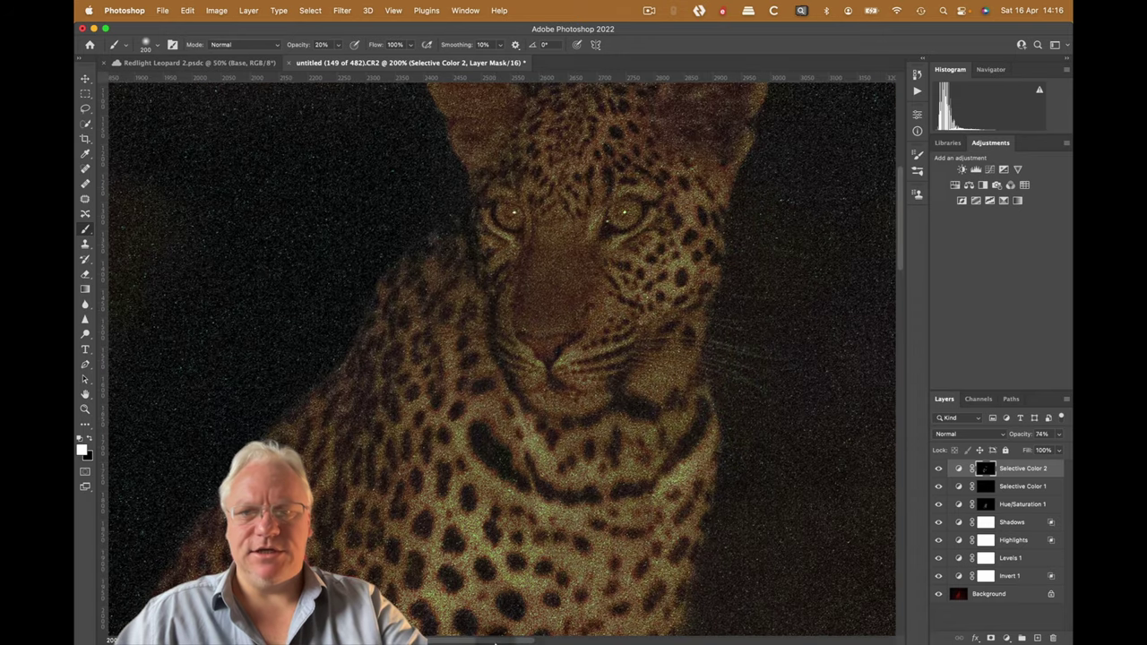
{"action": "scroll", "coordinate": [584, 307], "scroll_direction": "up", "scroll_amount": 5}
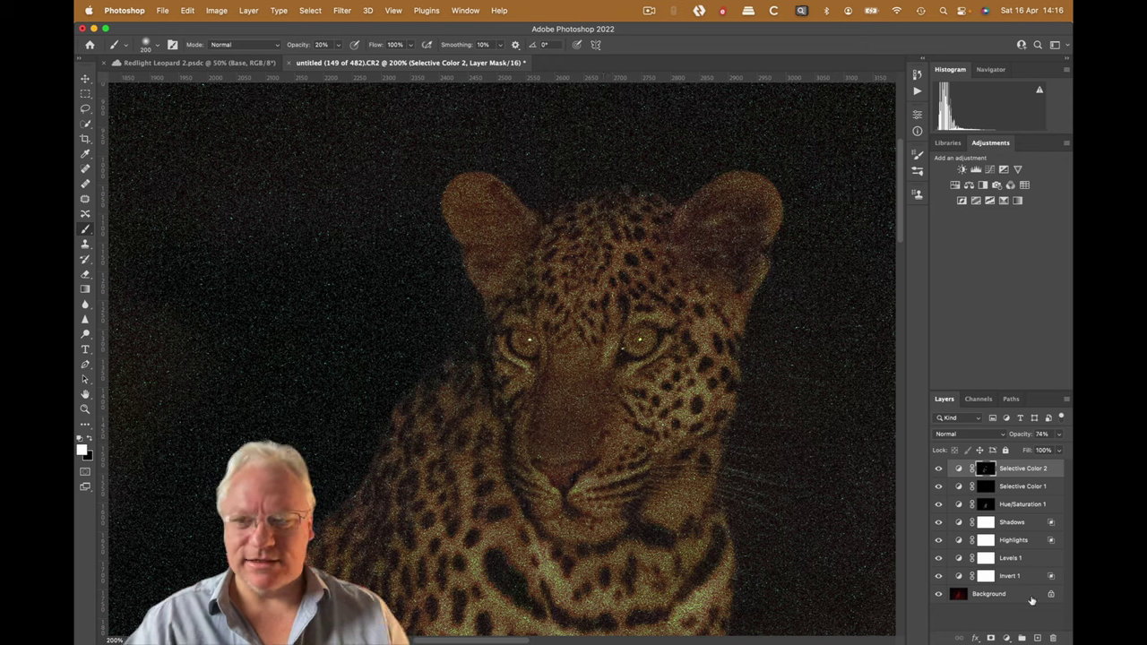
Add a Curves layer lifting input 44 to output 74, then invert its mask to black
{"action": "left_click", "coordinate": [991, 170]}
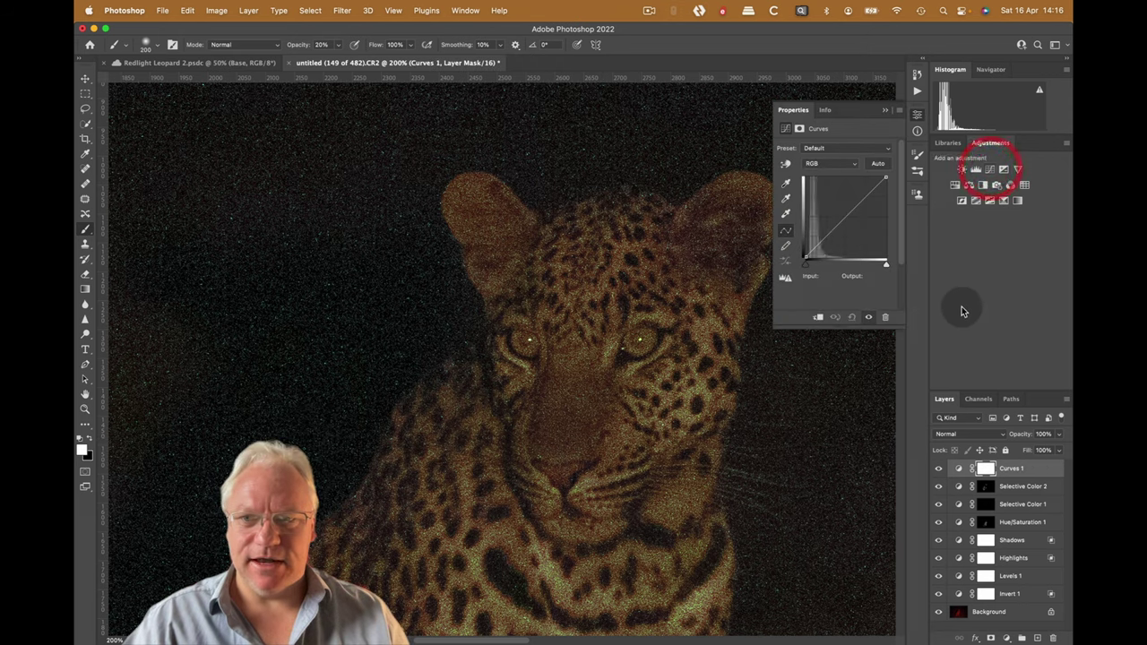
{"action": "left_click", "coordinate": [785, 163]}
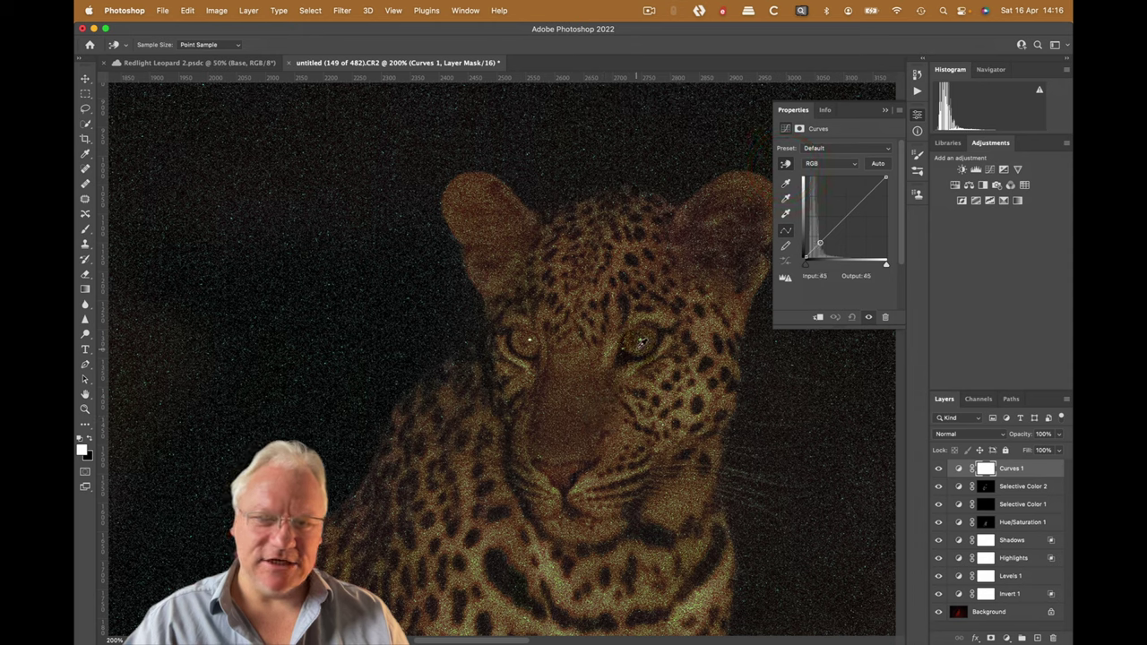
{"action": "left_click_drag", "start_coordinate": [634, 346], "coordinate": [642, 333]}
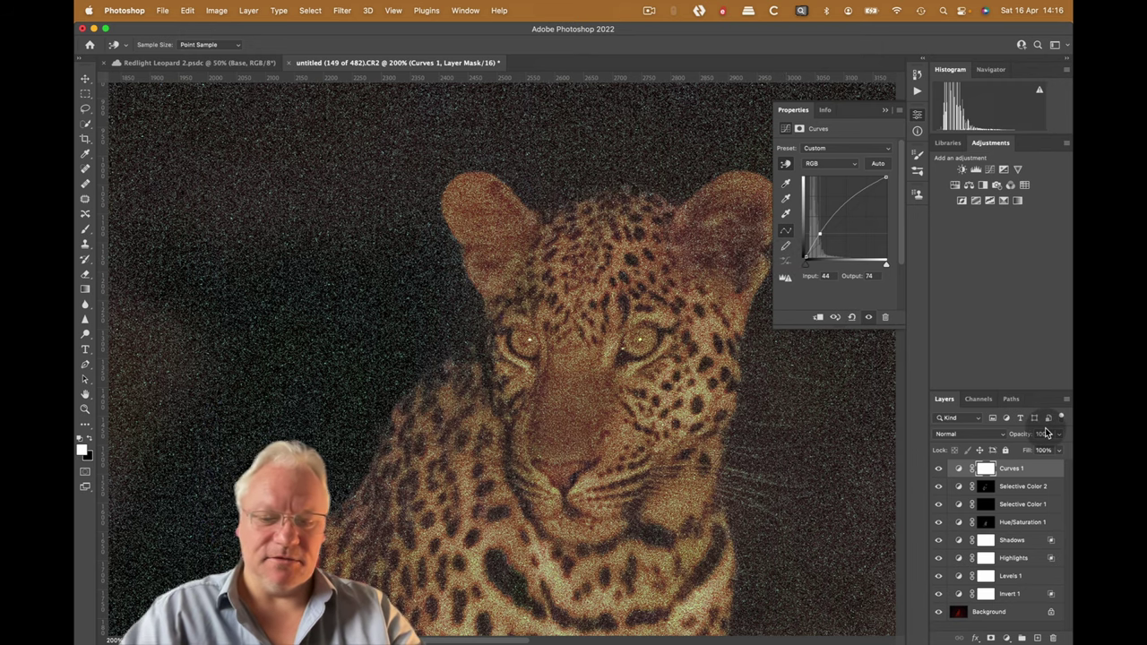
{"action": "key", "text": "super+i"}
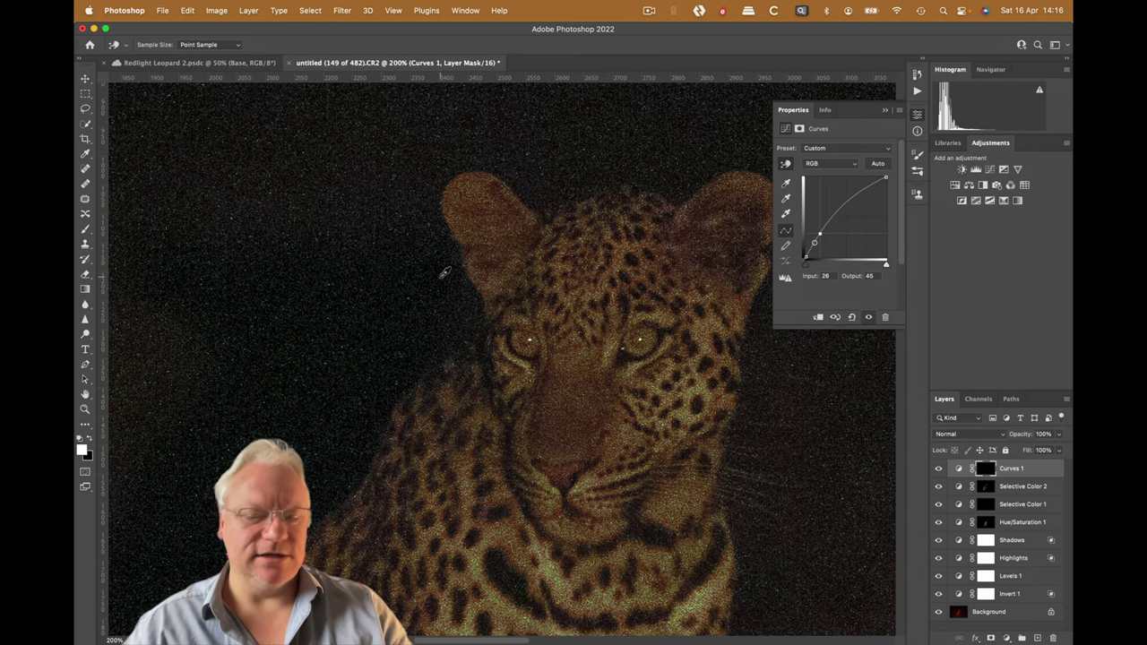
Paint white on the Curves 1 mask with a small brush around both eyes
{"action": "key", "text": "b"}
{"action": "key", "text": "bracketleft"}
{"action": "key", "text": "bracketleft"}
{"action": "key", "text": "bracketleft"}
{"action": "key", "text": "bracketleft"}
{"action": "key", "text": "bracketleft"}
{"action": "key", "text": "bracketleft"}
{"action": "key", "text": "4"}
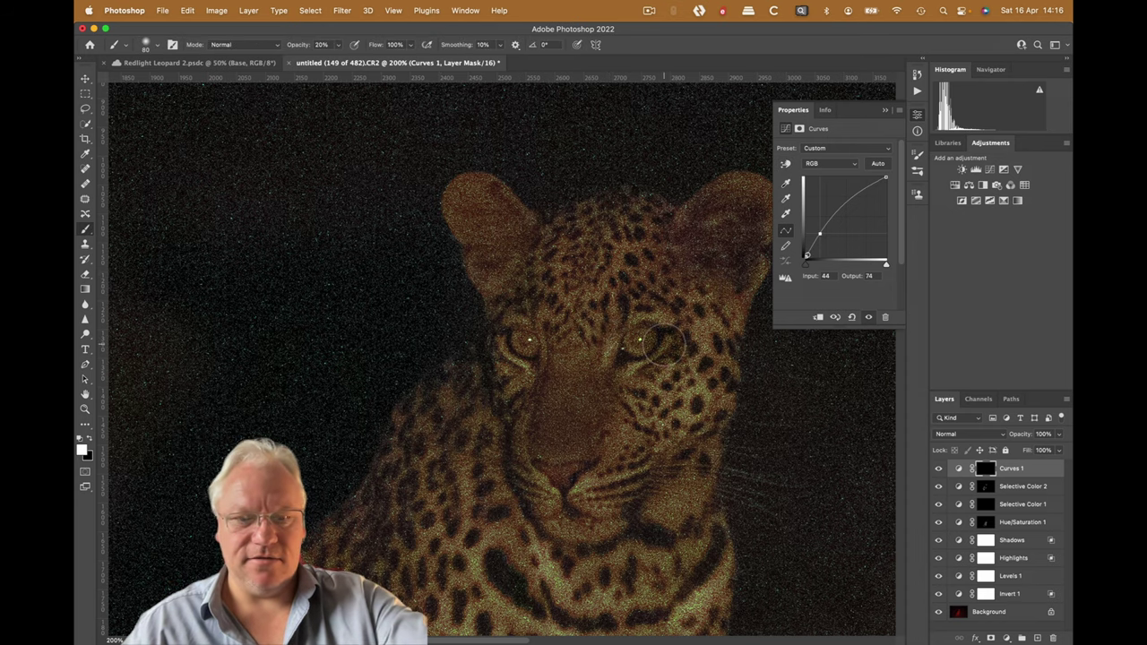
{"action": "scroll", "coordinate": [653, 347], "scroll_direction": "up", "scroll_amount": 5, "text": "alt"}
{"action": "key", "text": "bracketleft"}
{"action": "key", "text": "bracketleft"}
{"action": "key", "text": "bracketleft"}
{"action": "key", "text": "bracketleft"}
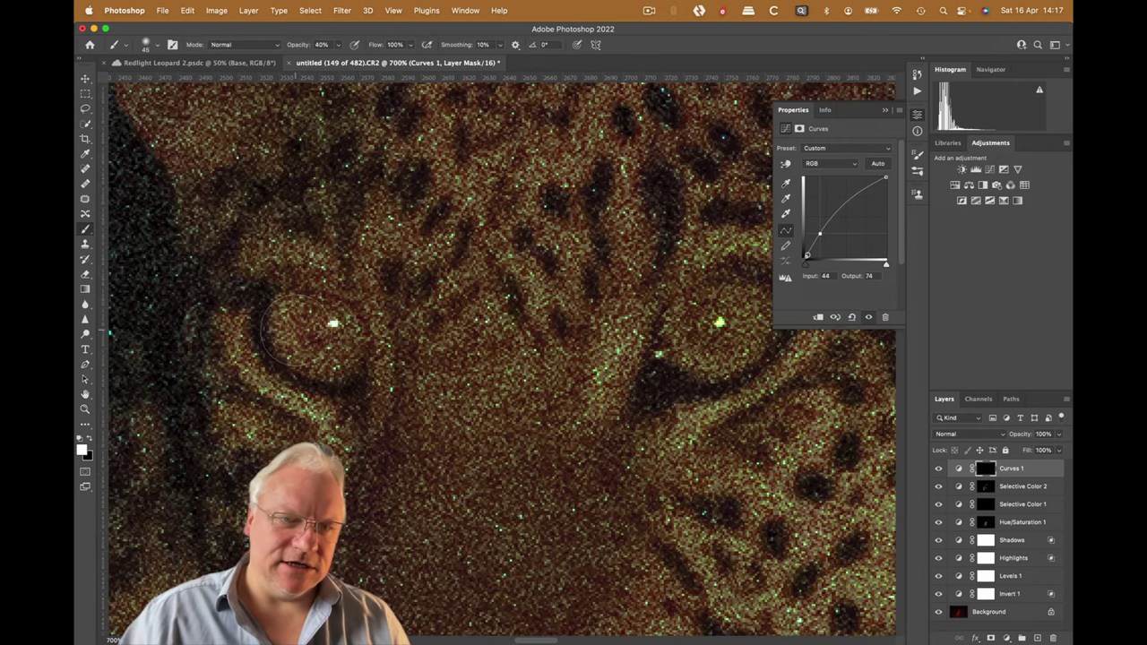
{"action": "mouse_move", "coordinate": [309, 347]}
{"action": "left_mouse_down"}
{"action": "mouse_move", "coordinate": [354, 359]}
{"action": "mouse_move", "coordinate": [314, 336]}
{"action": "left_mouse_up"}
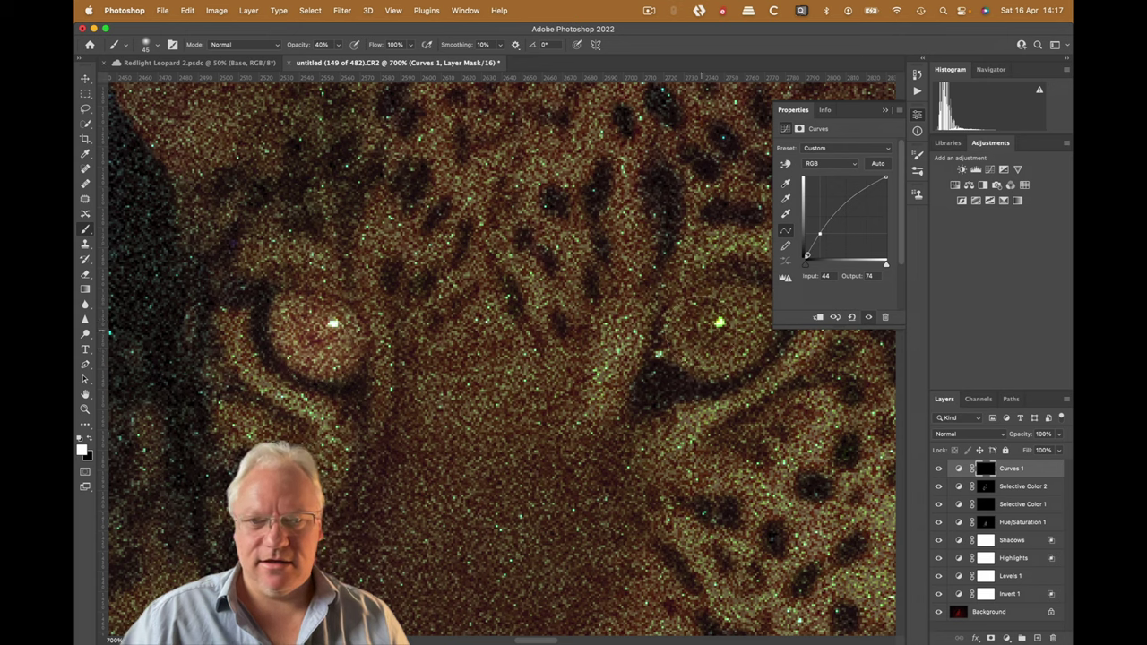
{"action": "mouse_move", "coordinate": [703, 321]}
{"action": "left_mouse_down"}
{"action": "mouse_move", "coordinate": [717, 319]}
{"action": "mouse_move", "coordinate": [691, 325]}
{"action": "mouse_move", "coordinate": [723, 321]}
{"action": "left_mouse_up"}
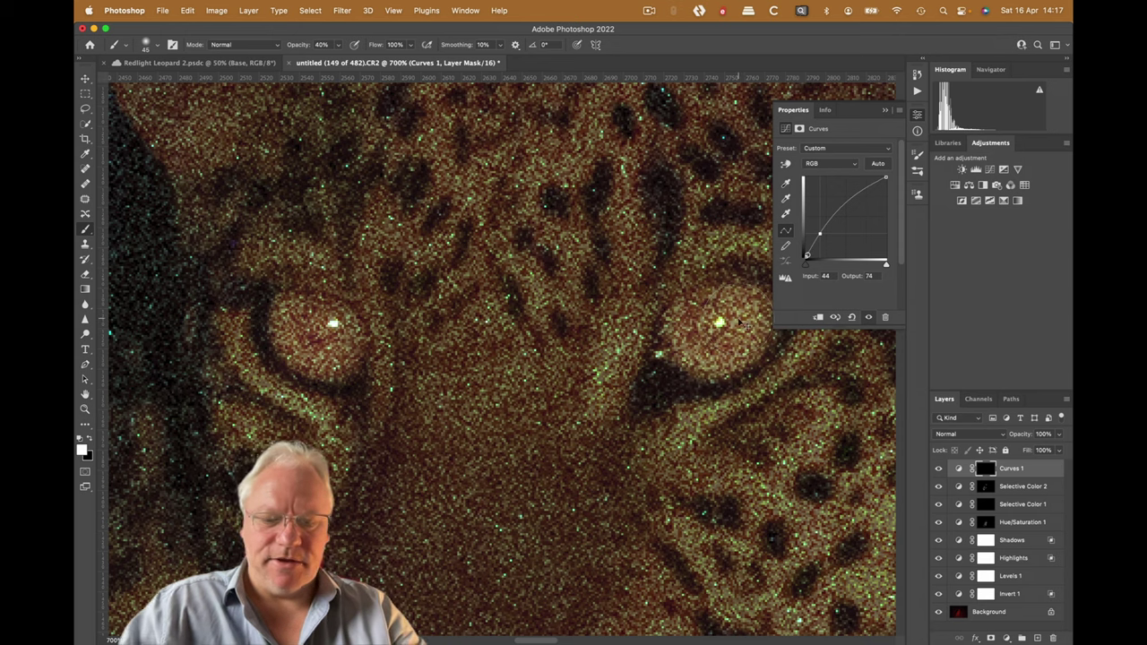
{"action": "key", "text": "super+minus"}
{"action": "key", "text": "super+minus"}
{"action": "key", "text": "super+minus"}
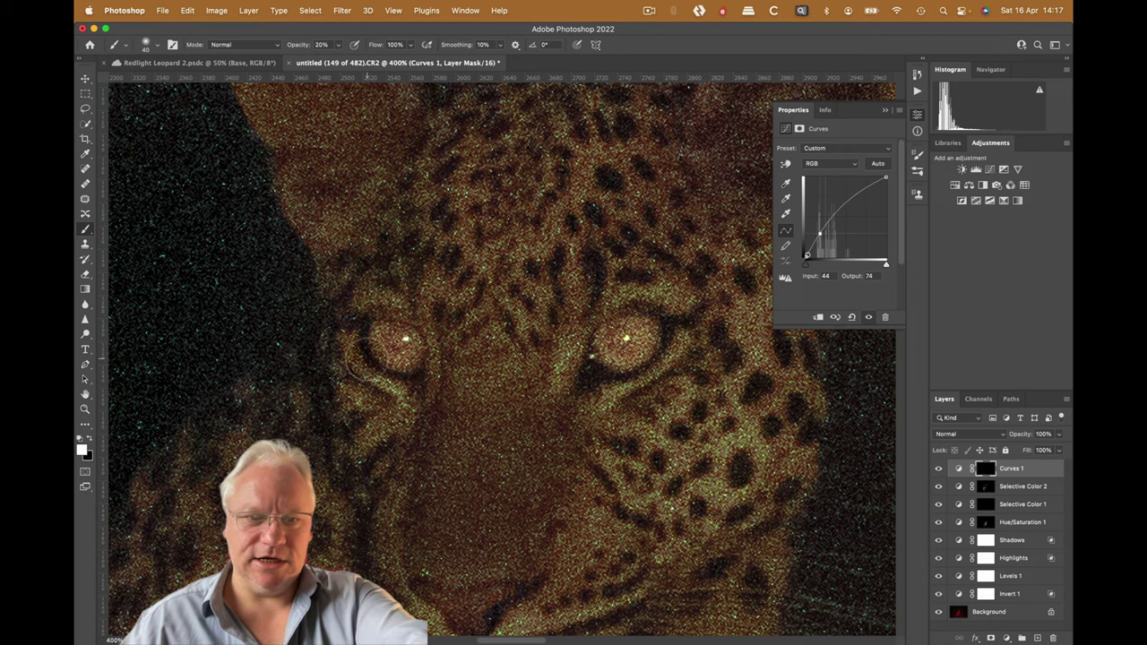
{"action": "key", "text": "bracketleft"}
{"action": "key", "text": "bracketleft"}
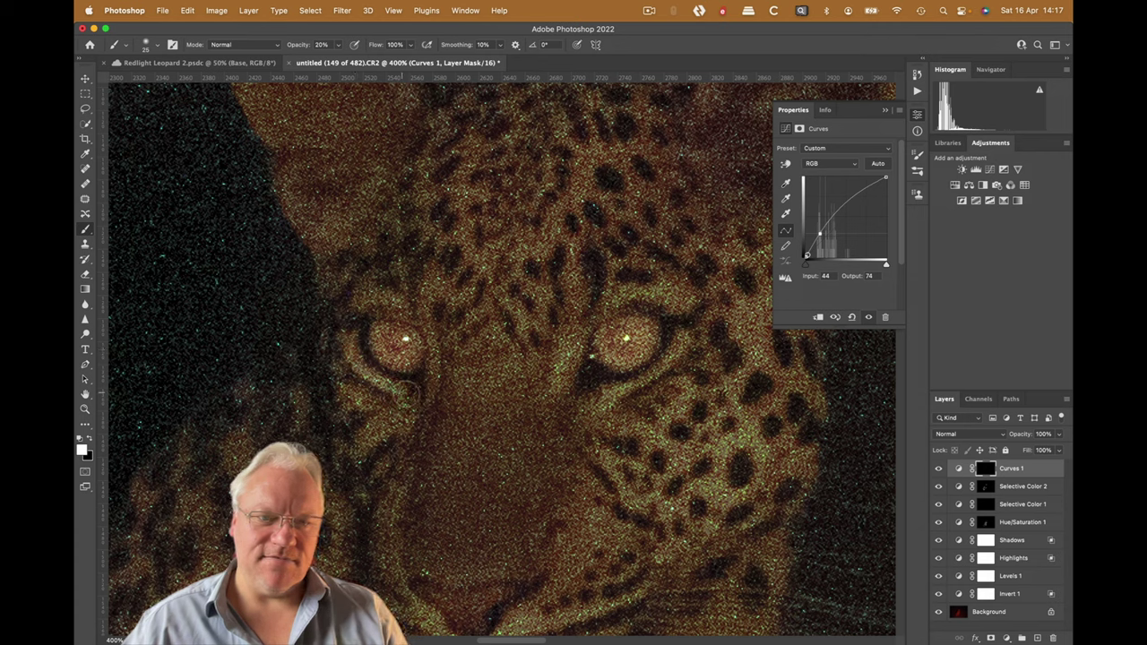
{"action": "left_click_drag", "start_coordinate": [343, 349], "coordinate": [376, 350]}
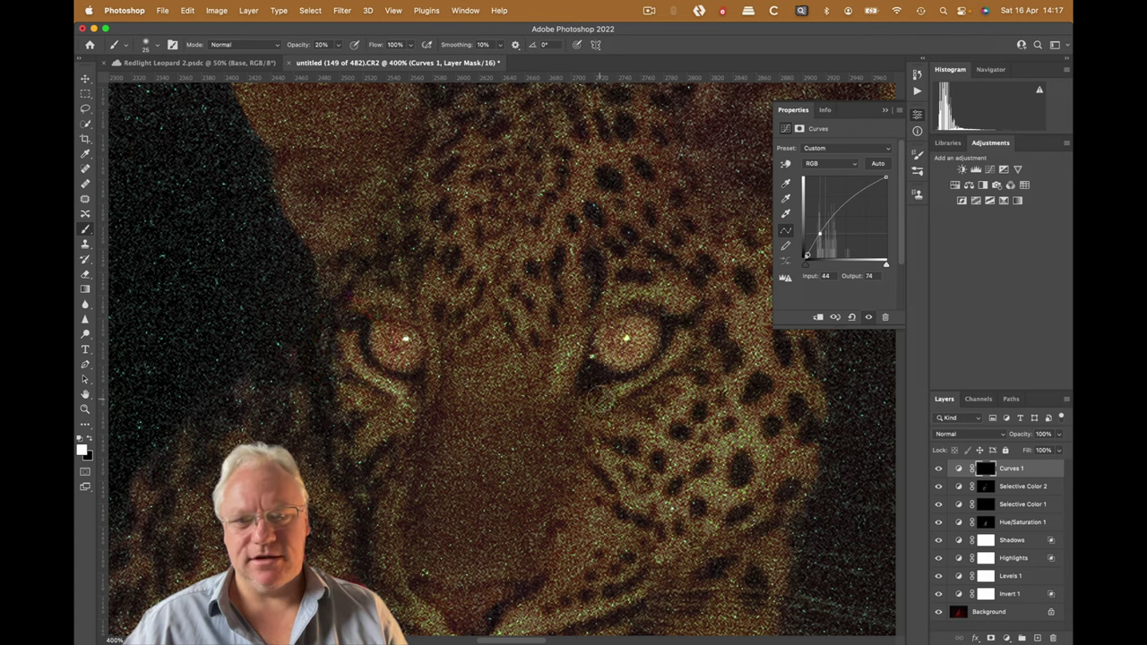
{"action": "left_click_drag", "start_coordinate": [623, 399], "coordinate": [574, 374]}
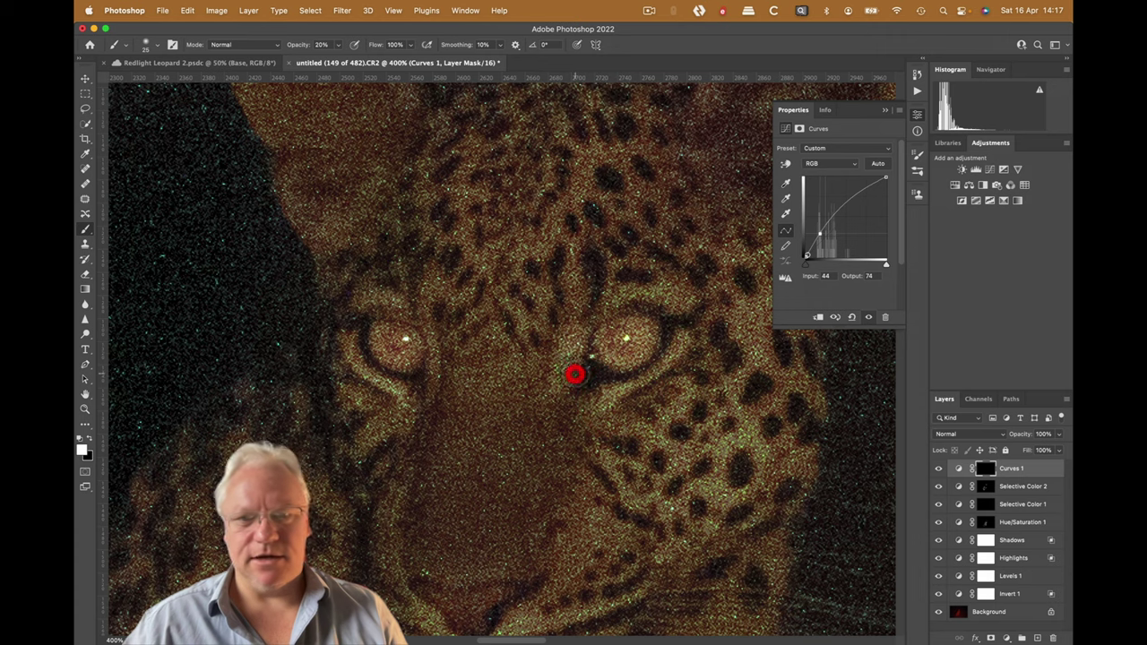
On a new Layer 1, paint black over the glare in both leopard eyes
{"action": "left_click", "coordinate": [1037, 637]}
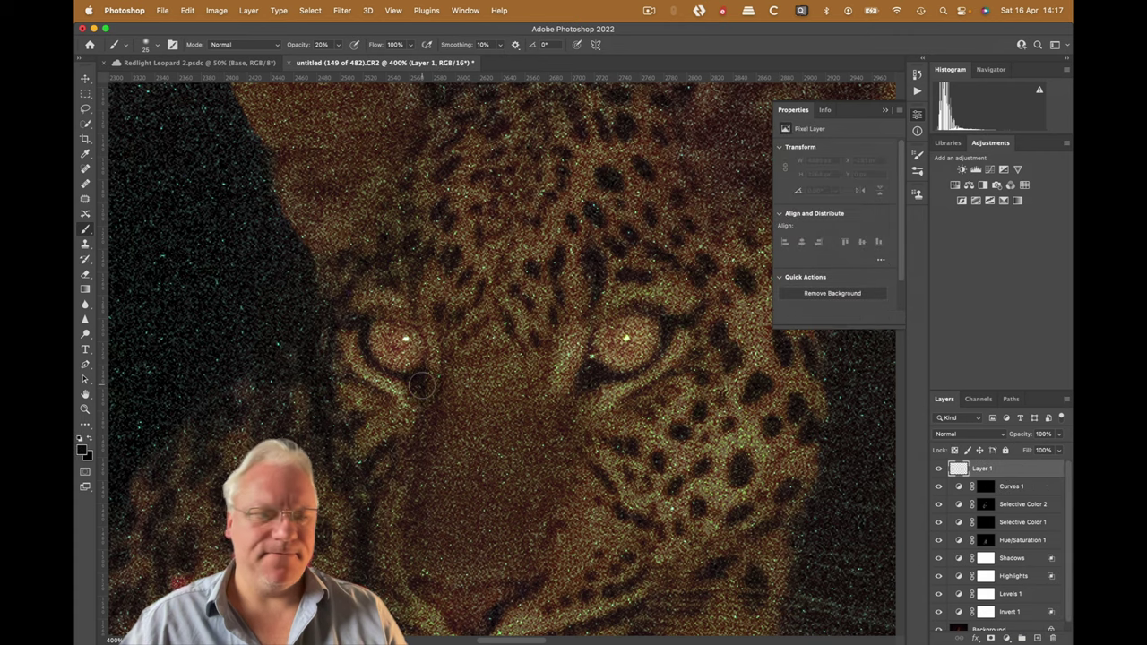
{"action": "left_click", "coordinate": [79, 439]}
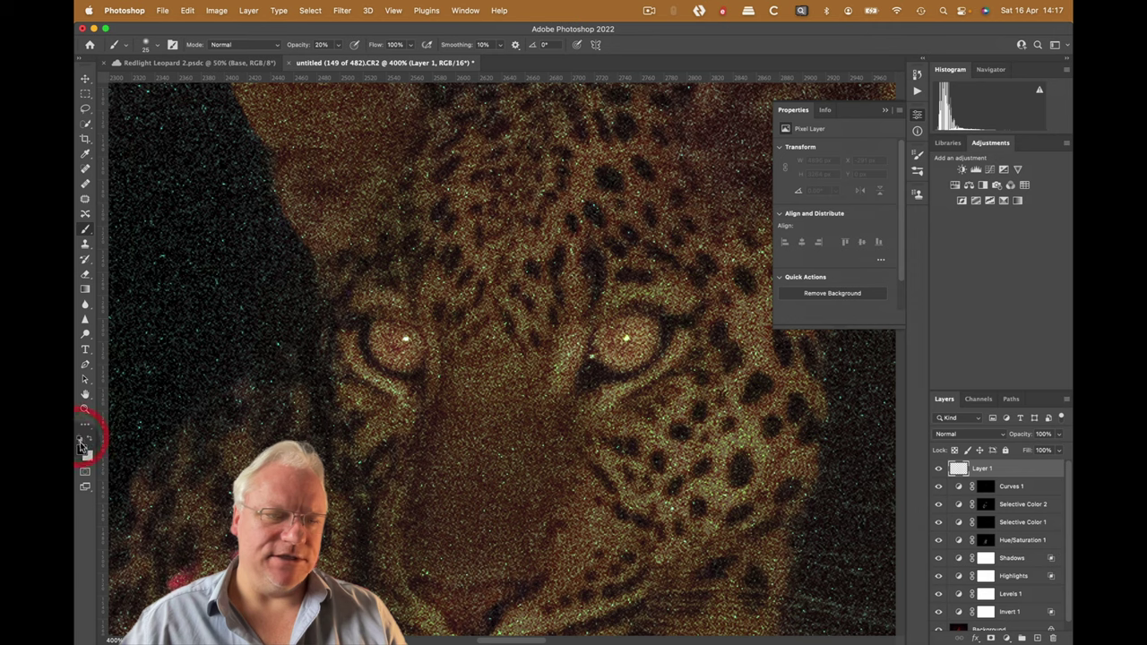
{"action": "left_click", "coordinate": [392, 342]}
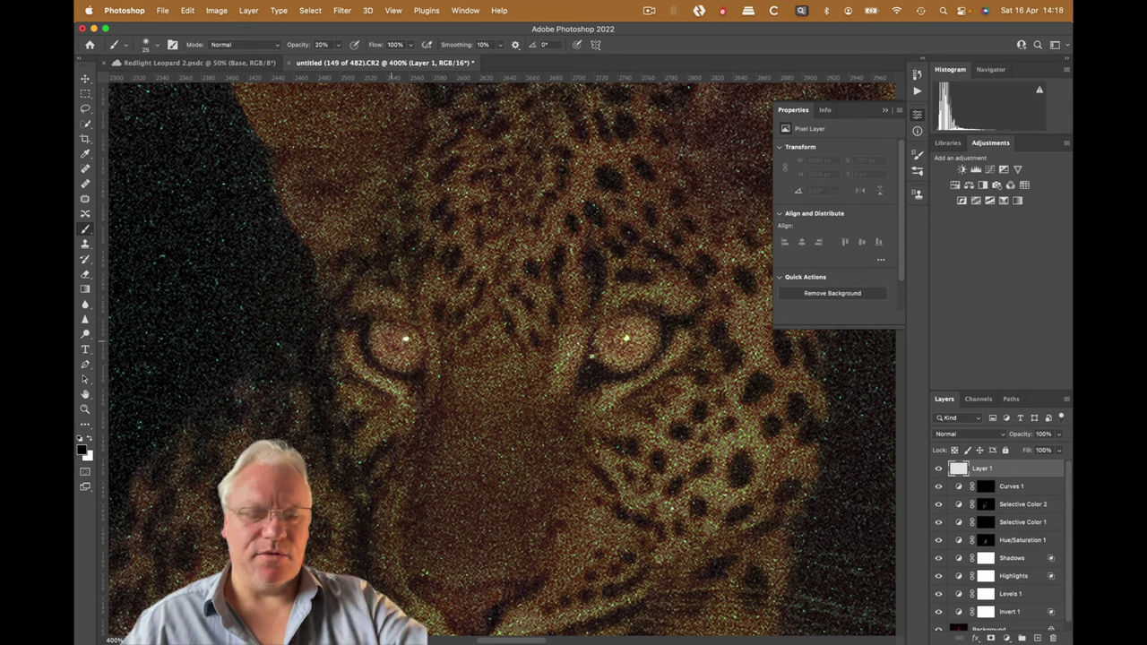
{"action": "key", "text": "super+z"}
{"action": "key", "text": "bracketright"}
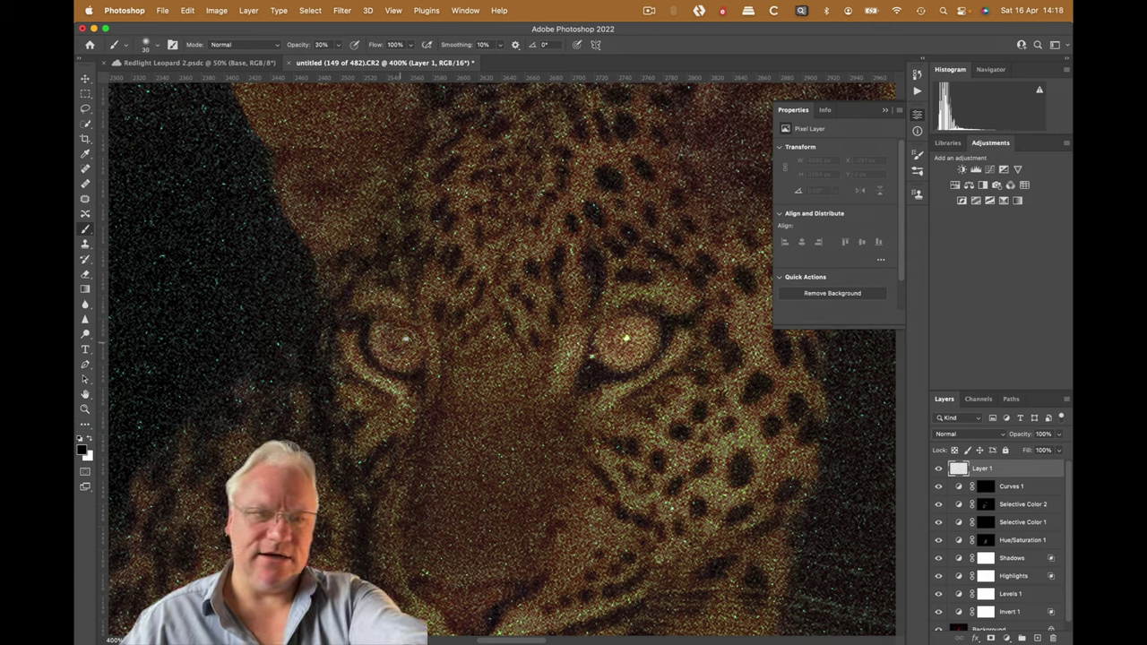
{"action": "left_click", "coordinate": [399, 340]}
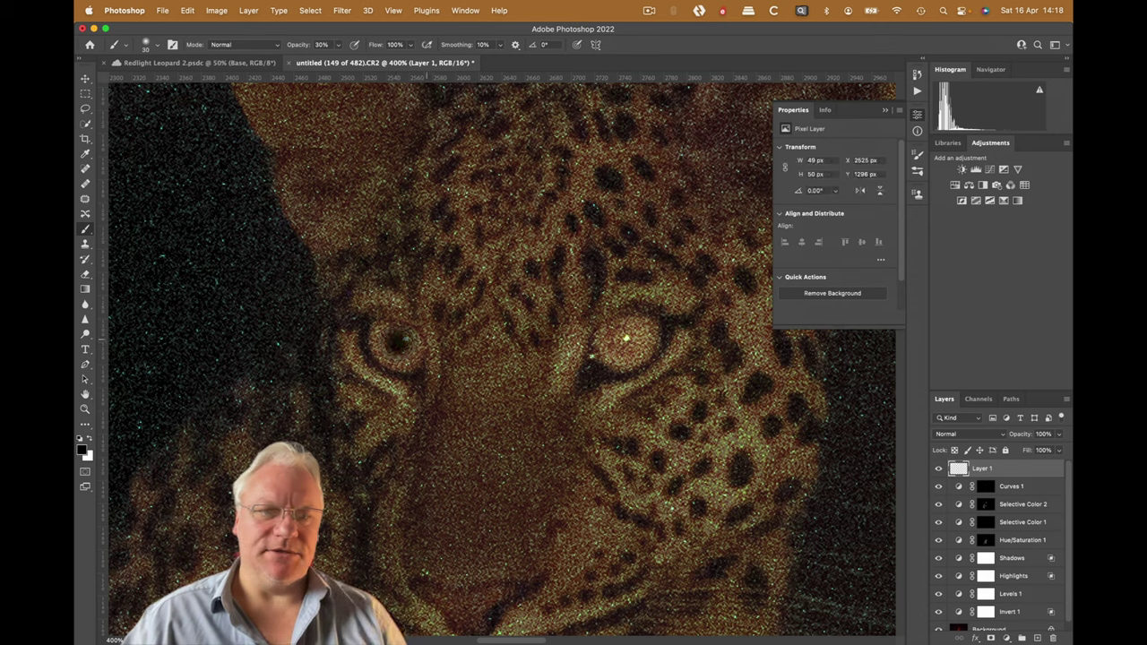
{"action": "left_click", "coordinate": [625, 340]}
{"action": "left_click", "coordinate": [620, 339]}
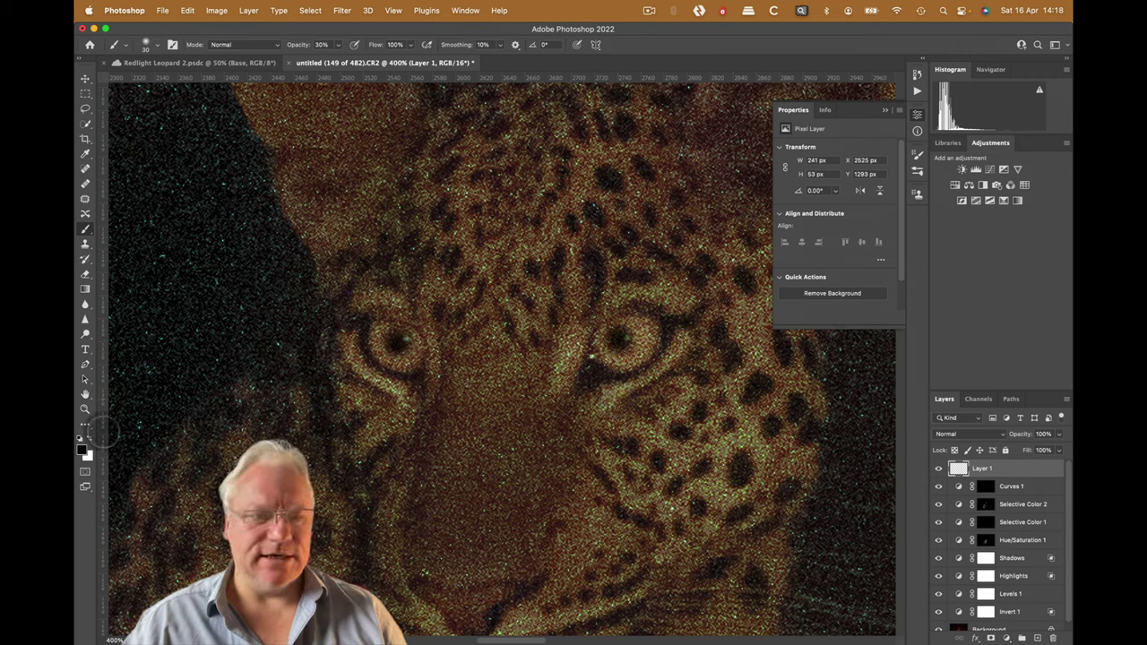
Add small white catchlights to both eyes and group Layer 1 with Curves 1
{"action": "left_click", "coordinate": [90, 437]}
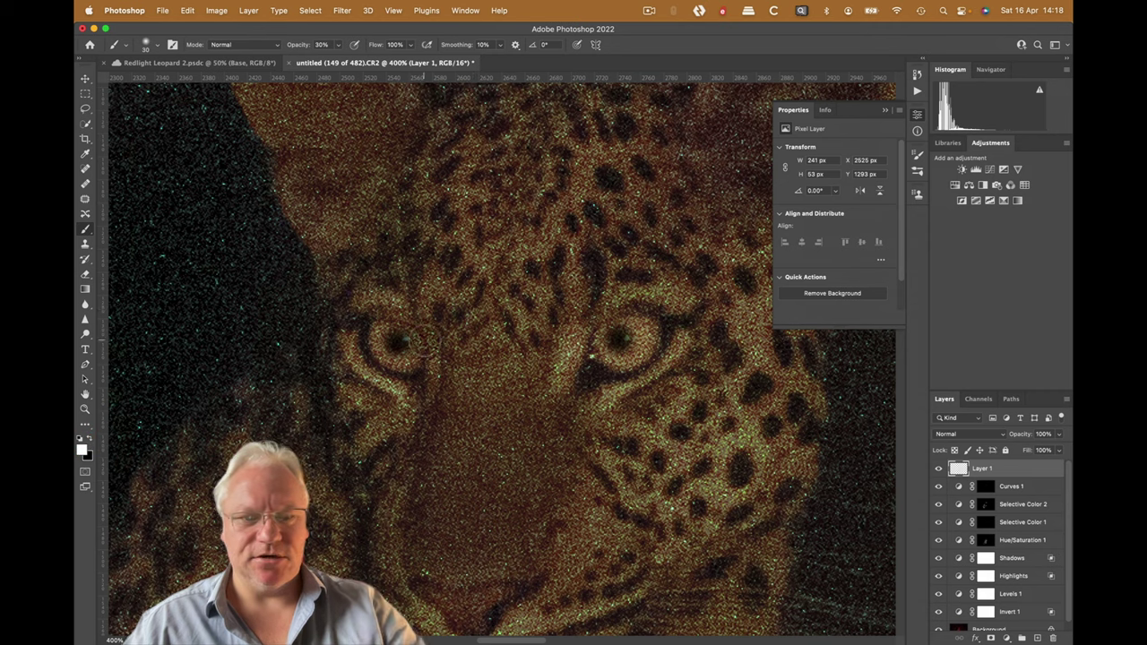
{"action": "key", "text": "bracketleft"}
{"action": "key", "text": "bracketleft"}
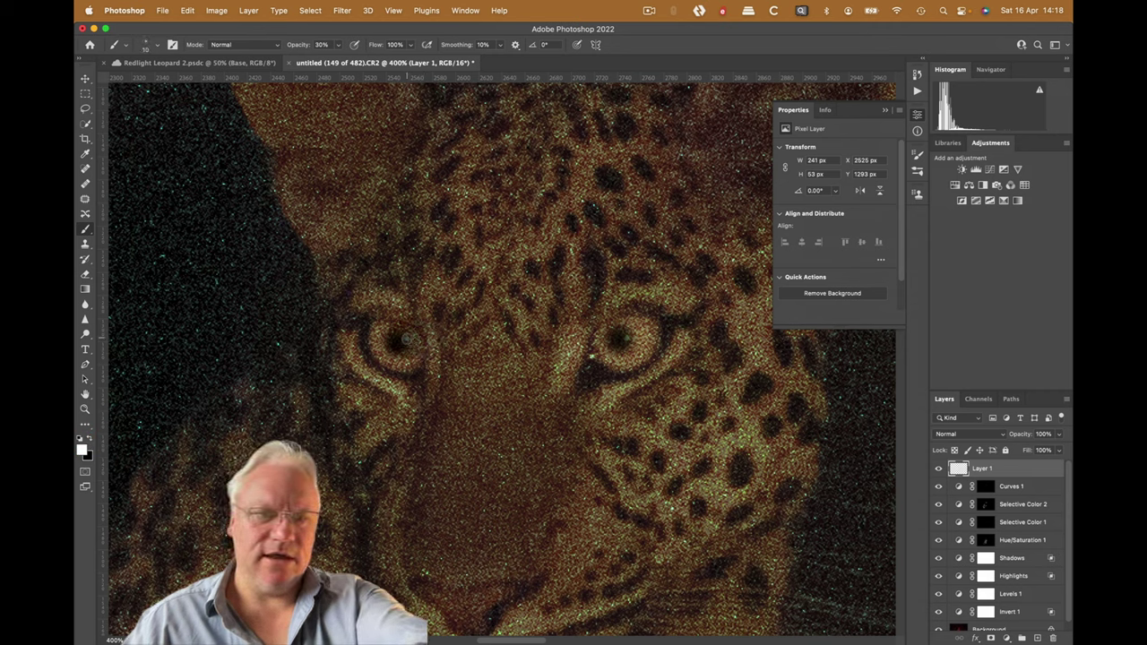
{"action": "left_click", "coordinate": [405, 339]}
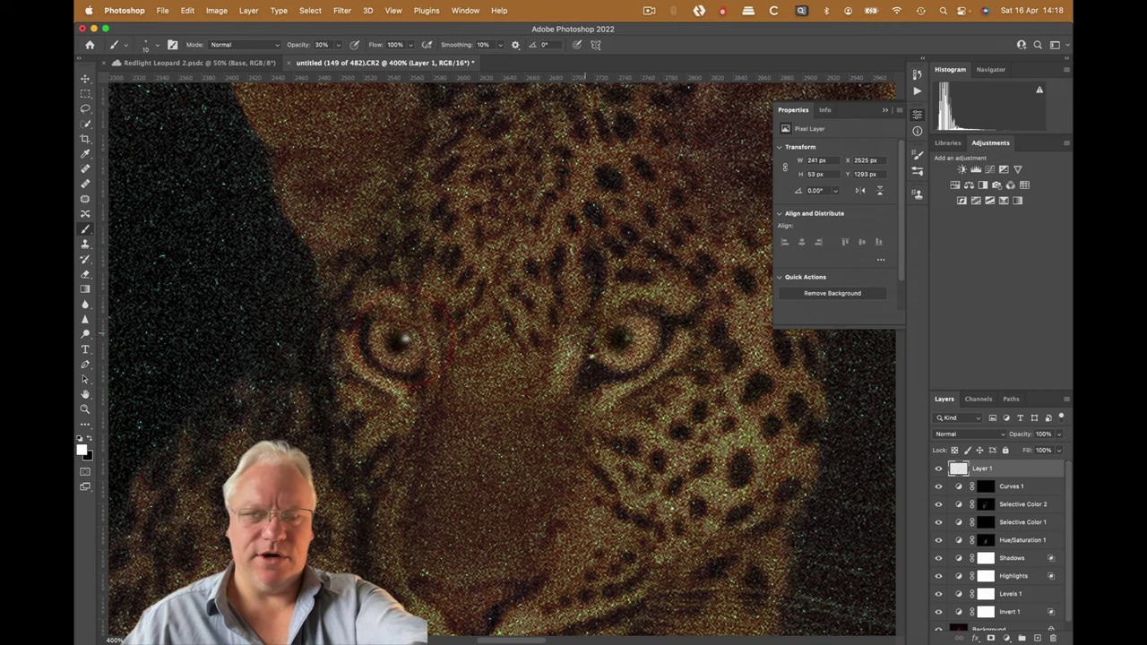
{"action": "left_click", "coordinate": [627, 339]}
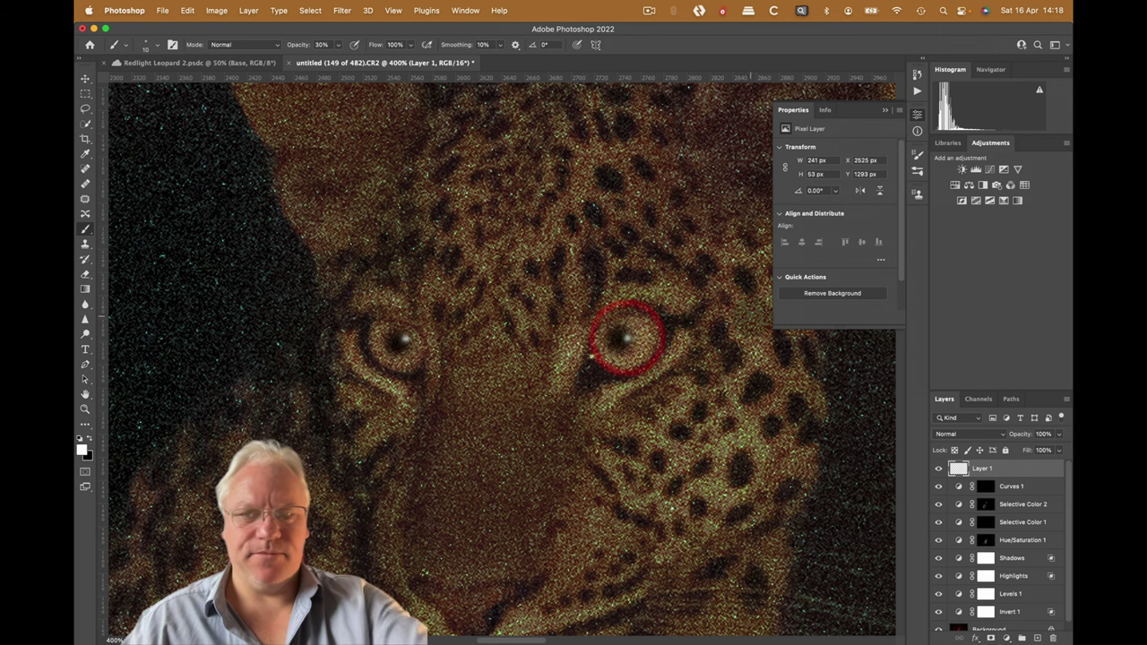
{"action": "key", "text": "super+0"}
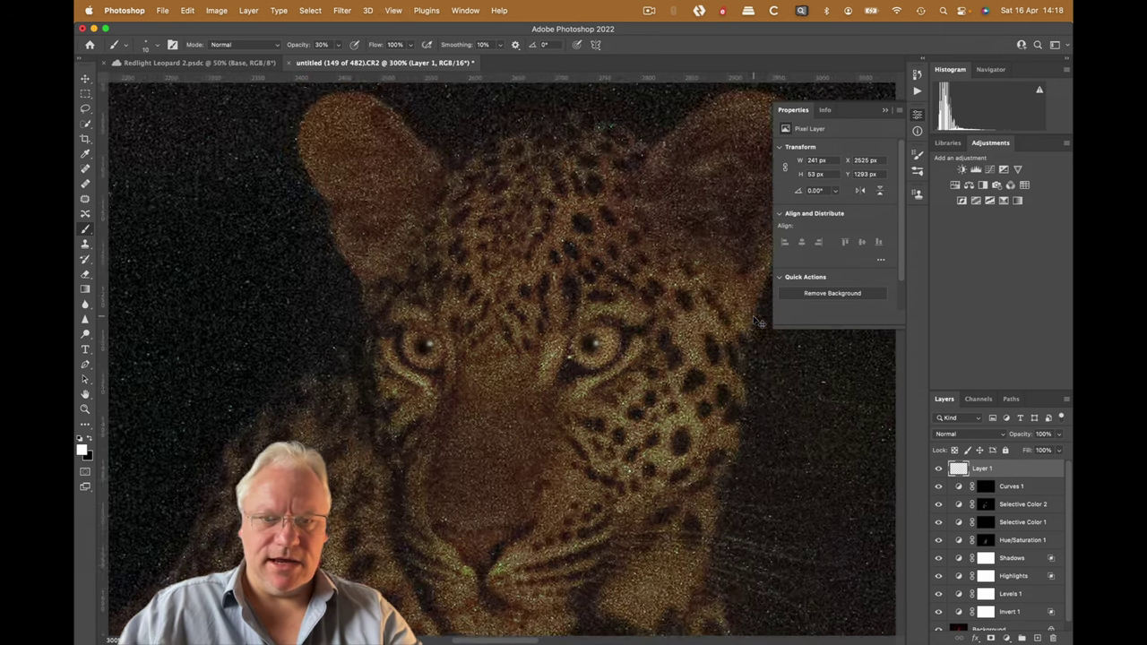
{"action": "key", "text": "super+g"}
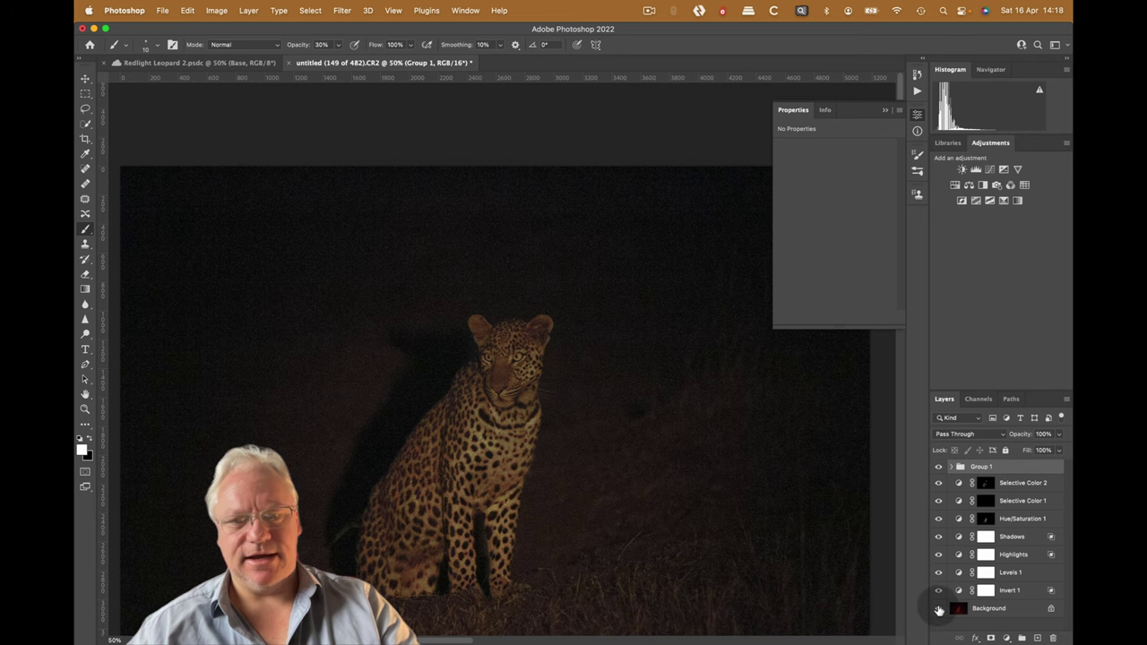
Solo the red Background layer, then restore all colour corrections for comparison
{"action": "left_click", "coordinate": [938, 609], "text": "alt"}
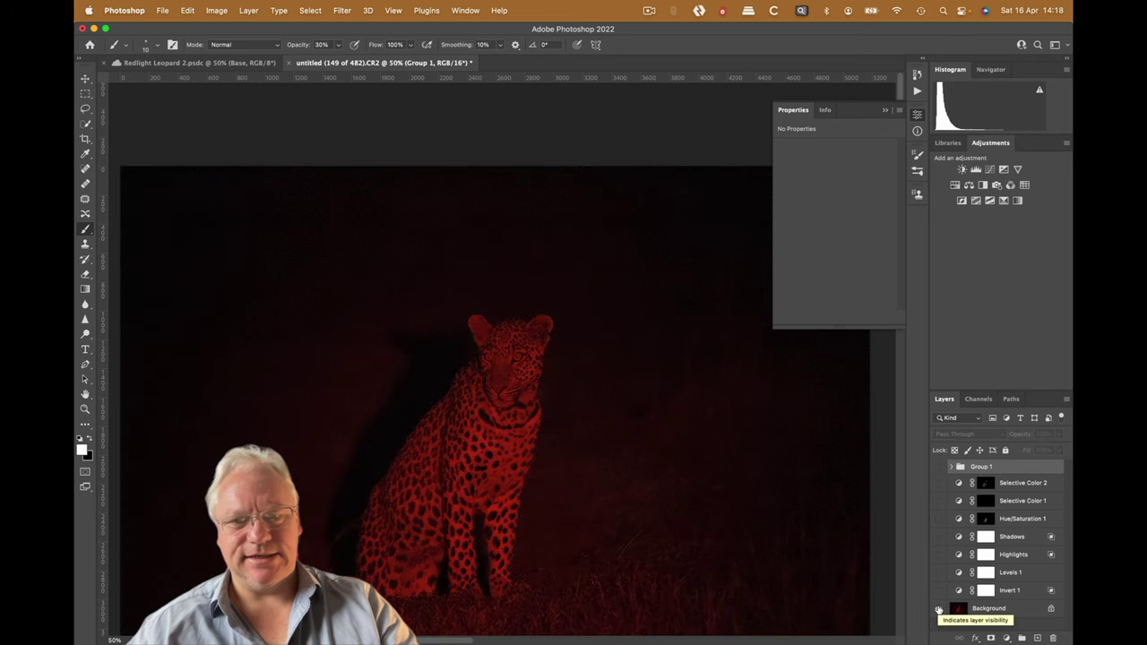
{"action": "left_click", "coordinate": [938, 609], "text": "alt"}
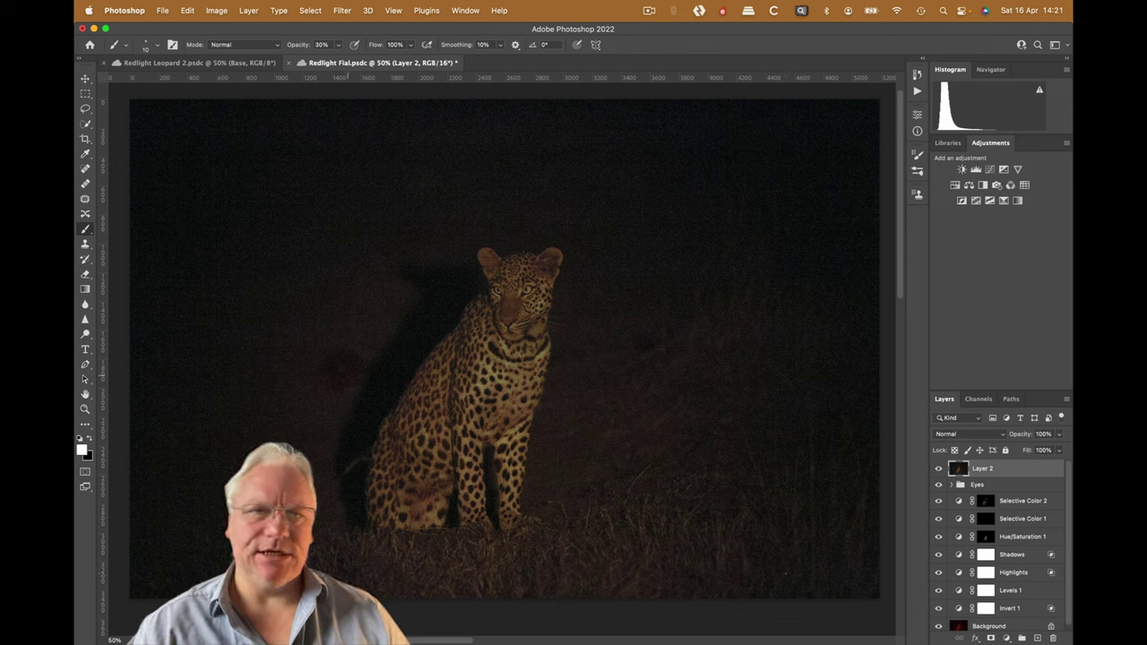
Bring up the Filter menu's Topaz Labs submenu with Topaz DeNoise AI
{"action": "left_click", "coordinate": [344, 11]}
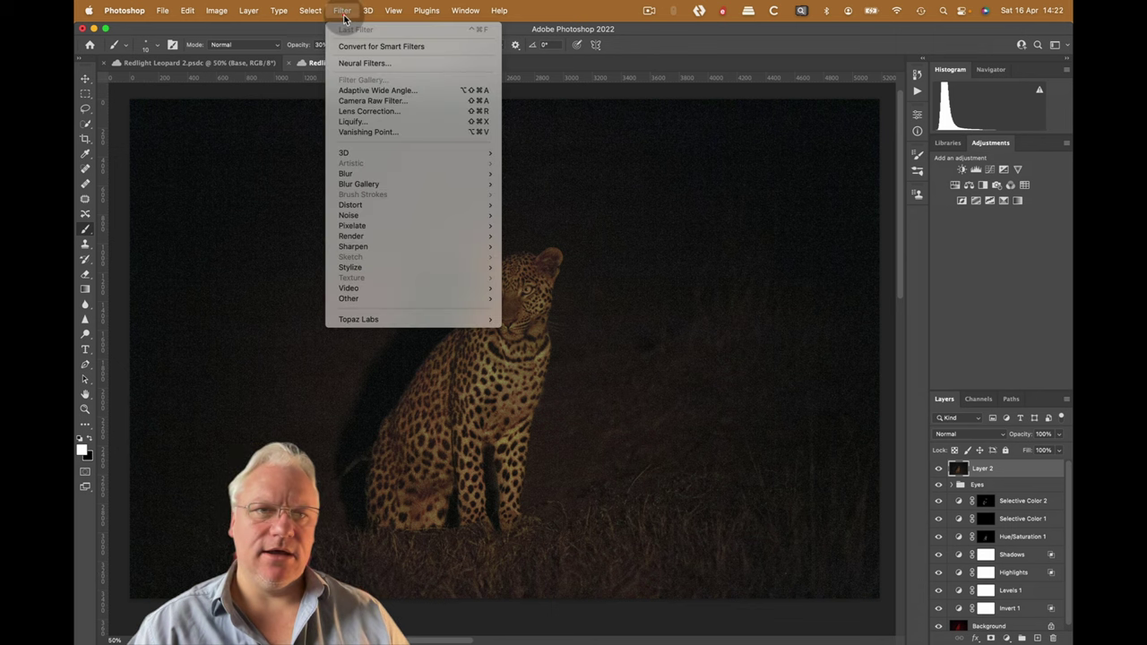
{"action": "mouse_move", "coordinate": [377, 320]}
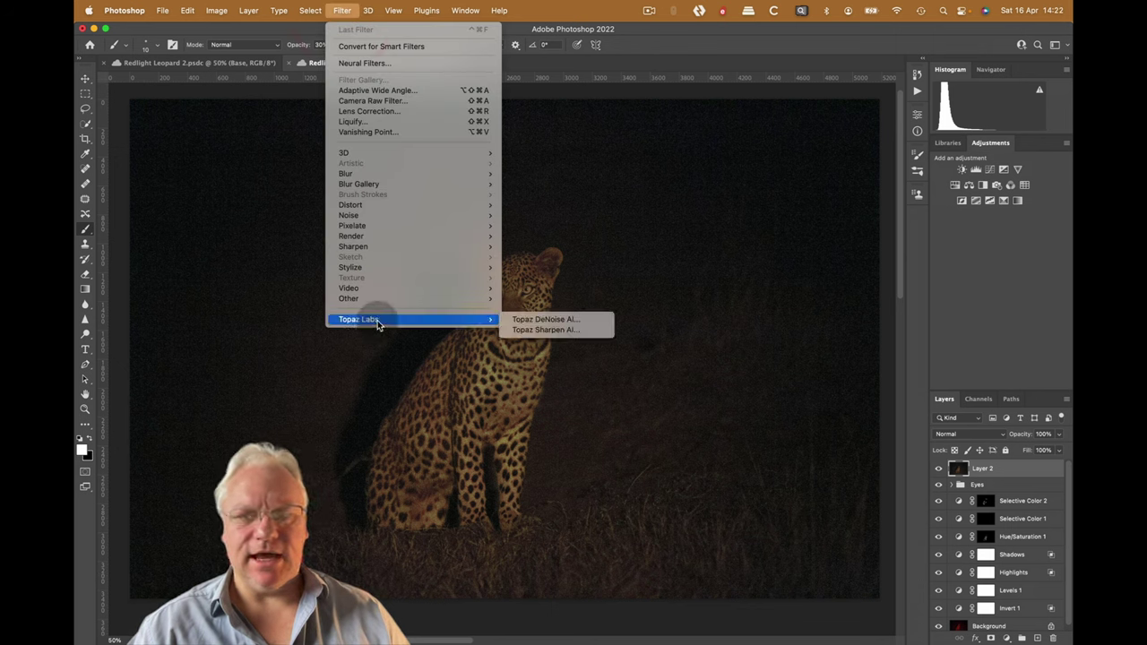
Run DeNoise AI, compare Standard and Clear, and settle on Severe Noise with Remove Noise 29
{"action": "left_click", "coordinate": [566, 327]}
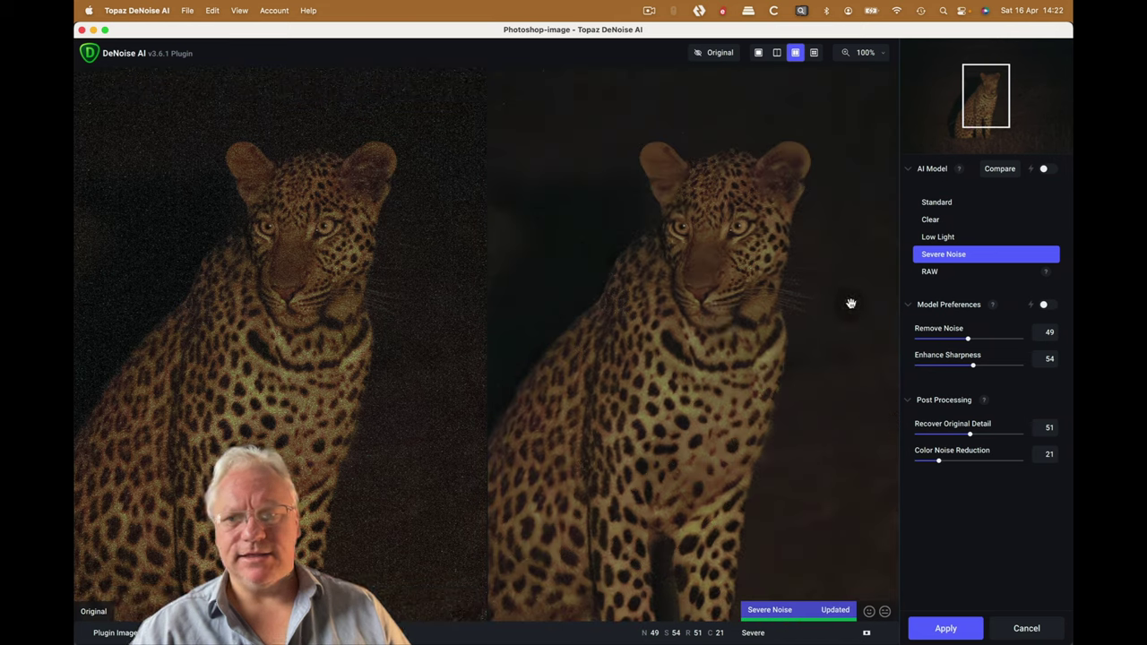
{"action": "left_click", "coordinate": [937, 203]}
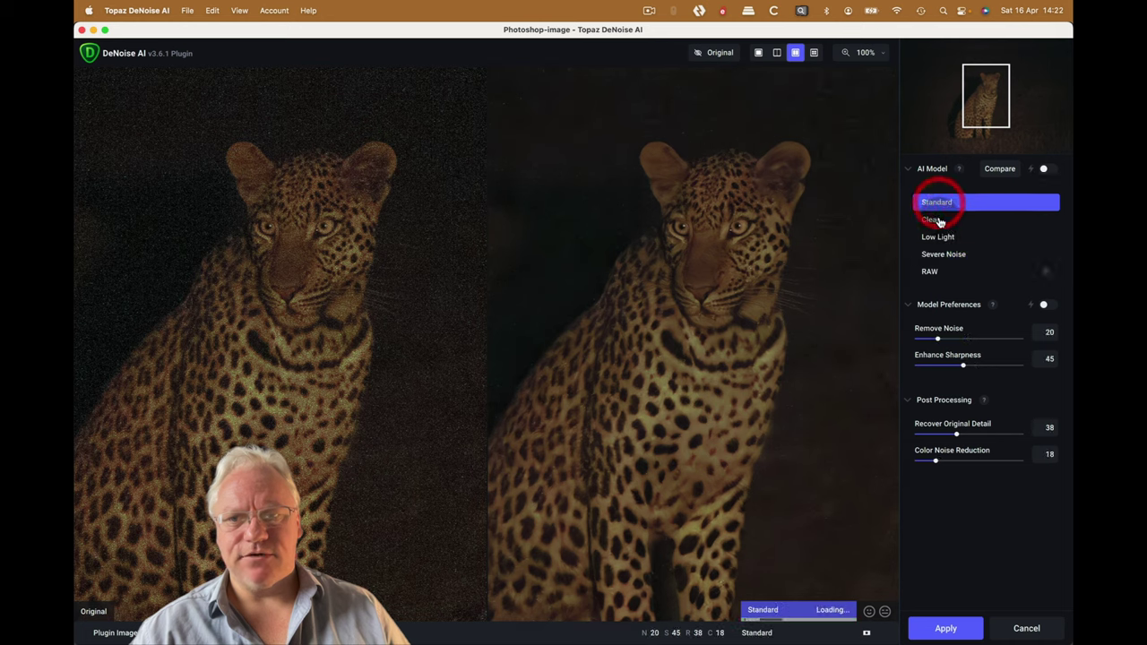
{"action": "left_click", "coordinate": [936, 221]}
{"action": "left_click", "coordinate": [938, 256]}
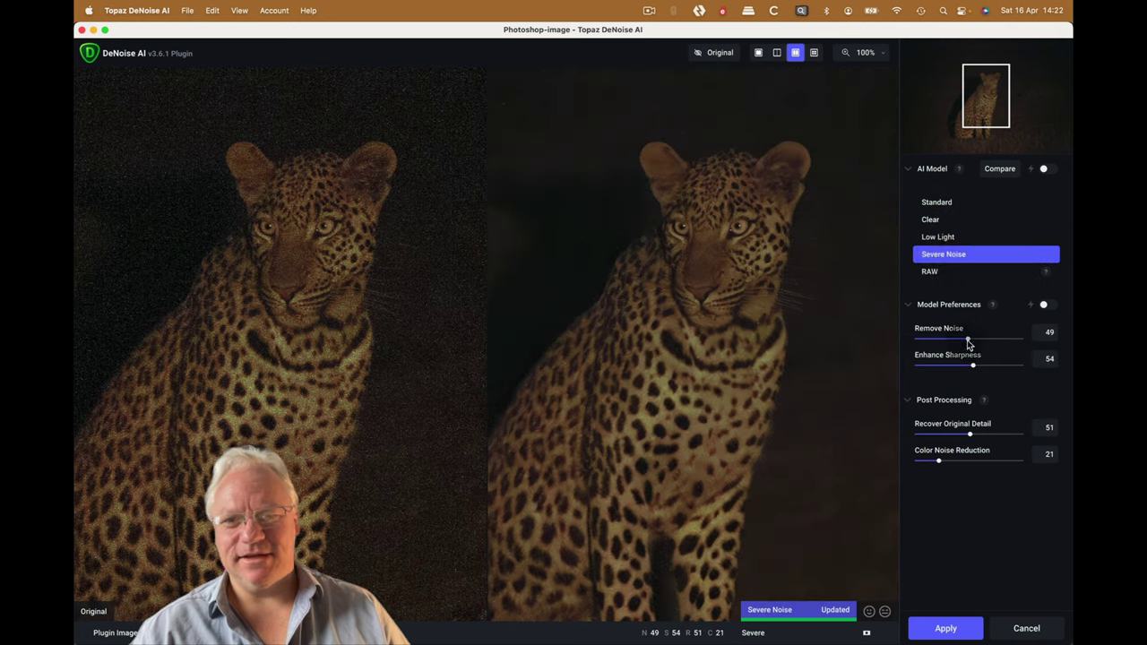
{"action": "left_click_drag", "start_coordinate": [967, 344], "coordinate": [938, 342]}
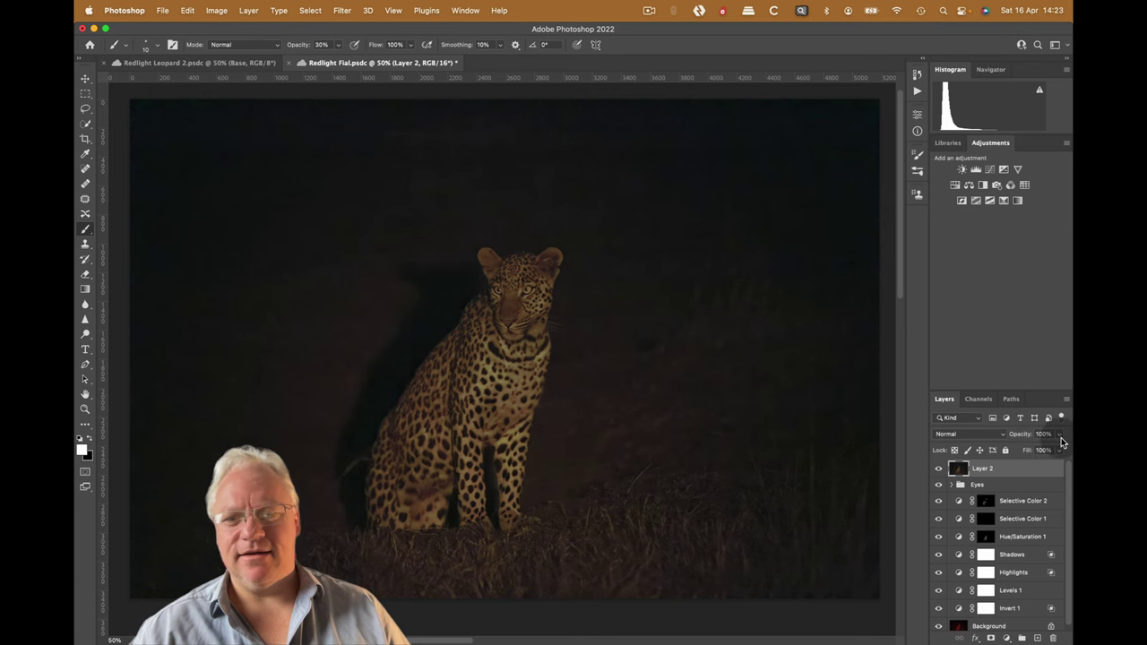
Fade the Noise layer to compare, then add Curves 2 darkening the background and nudging midtones
{"action": "left_click", "coordinate": [1060, 438]}
{"action": "left_click_drag", "start_coordinate": [1060, 449], "coordinate": [986, 452]}
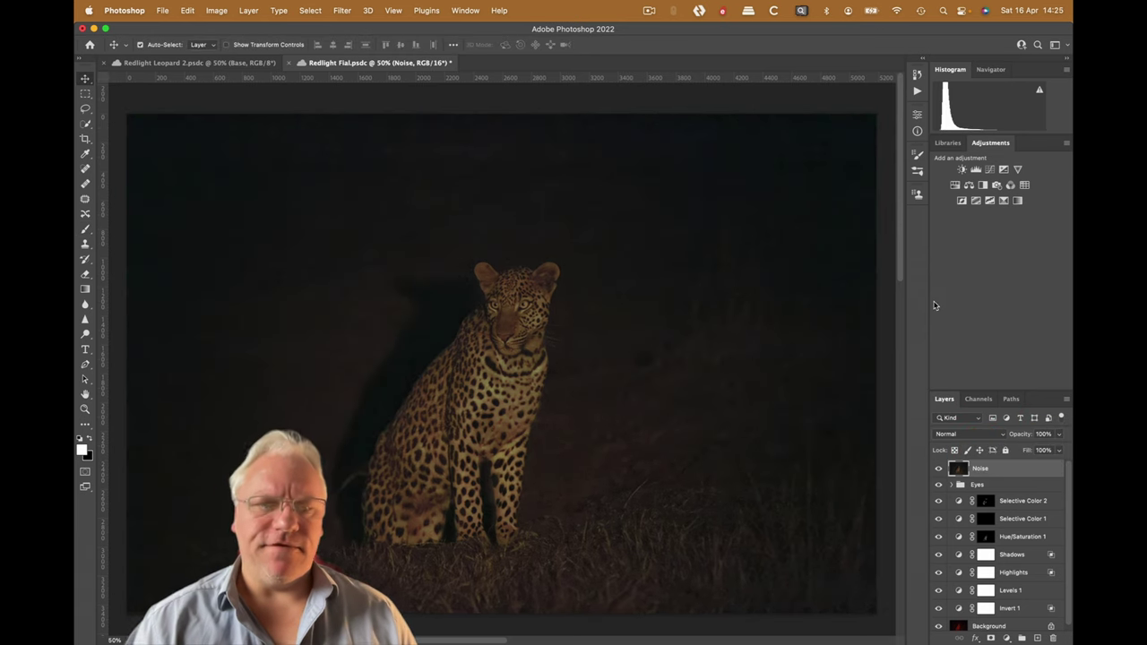
{"action": "left_click", "coordinate": [989, 169]}
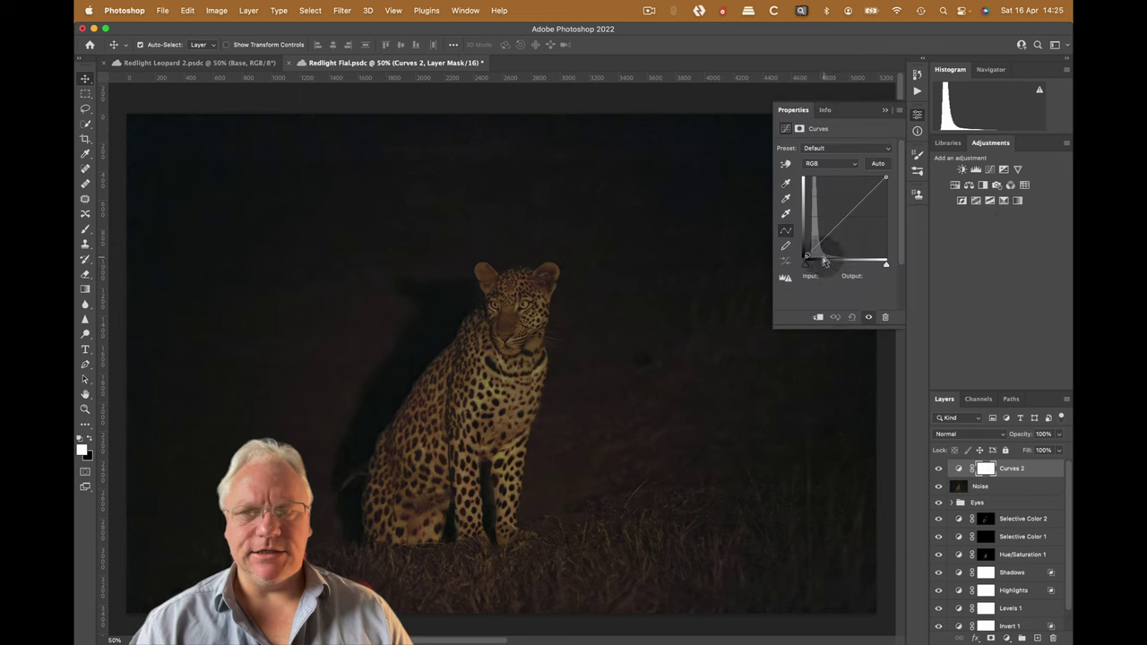
{"action": "left_click", "coordinate": [785, 165]}
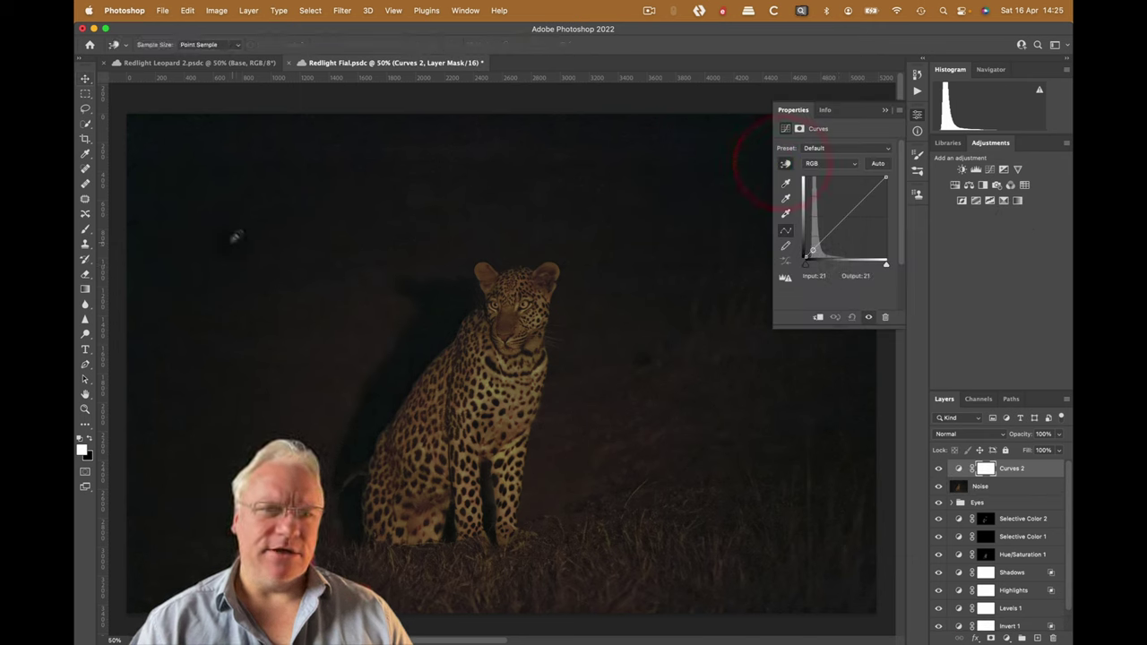
{"action": "left_click", "coordinate": [229, 234]}
{"action": "left_click_drag", "start_coordinate": [229, 235], "coordinate": [224, 242]}
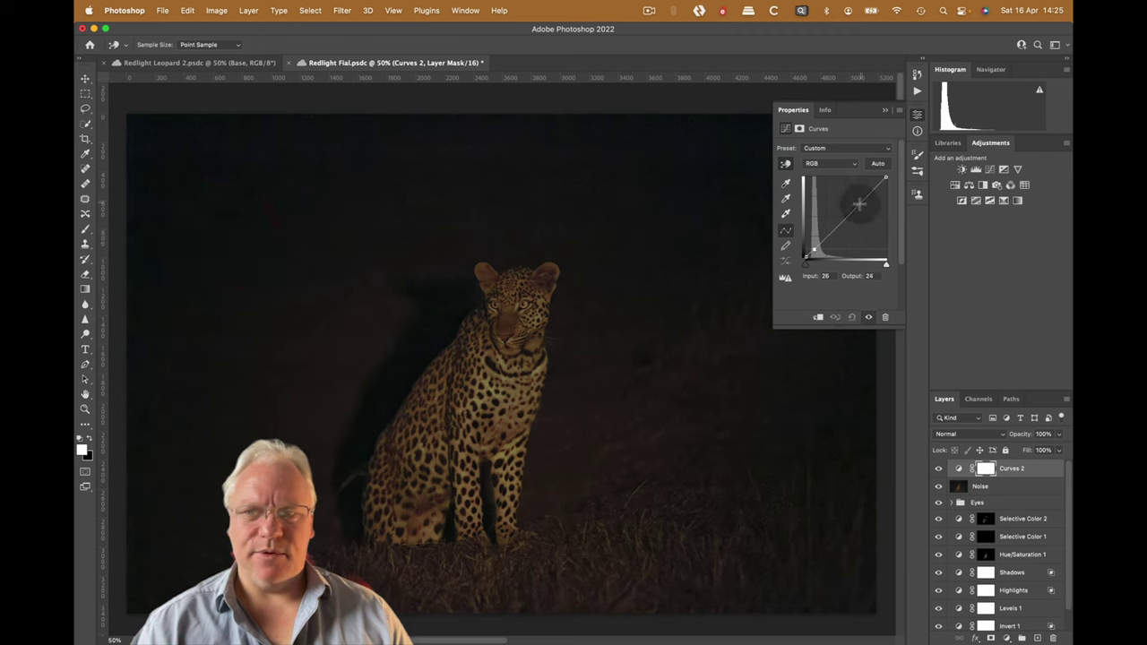
{"action": "left_click_drag", "start_coordinate": [834, 228], "coordinate": [833, 225]}
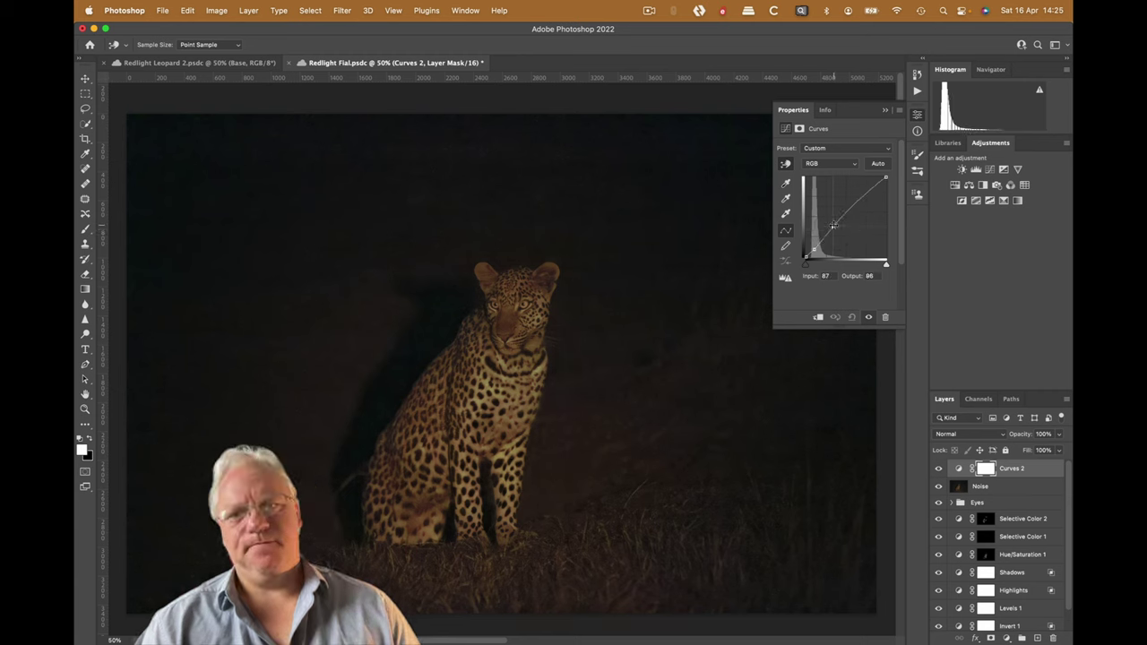
Crop to a 1:1 square with the leopard repositioned, then stamp visible layers to a new layer
{"action": "left_click", "coordinate": [885, 110]}
{"action": "left_click", "coordinate": [85, 139]}
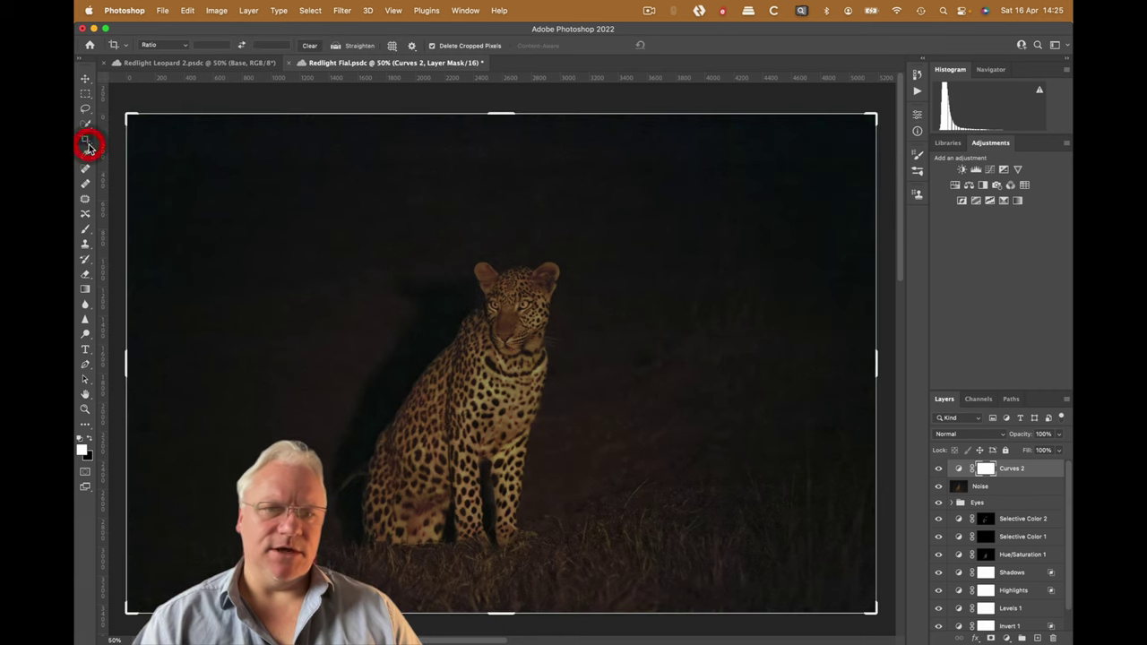
{"action": "left_click", "coordinate": [162, 44]}
{"action": "left_click", "coordinate": [179, 102]}
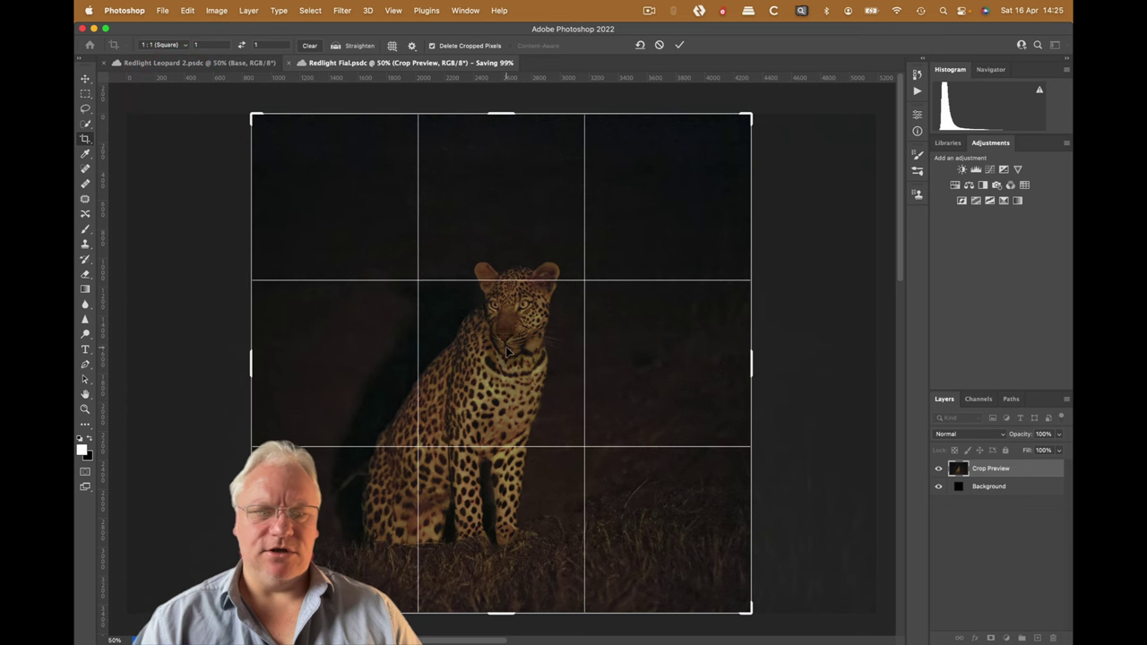
{"action": "left_click_drag", "start_coordinate": [509, 349], "coordinate": [550, 350]}
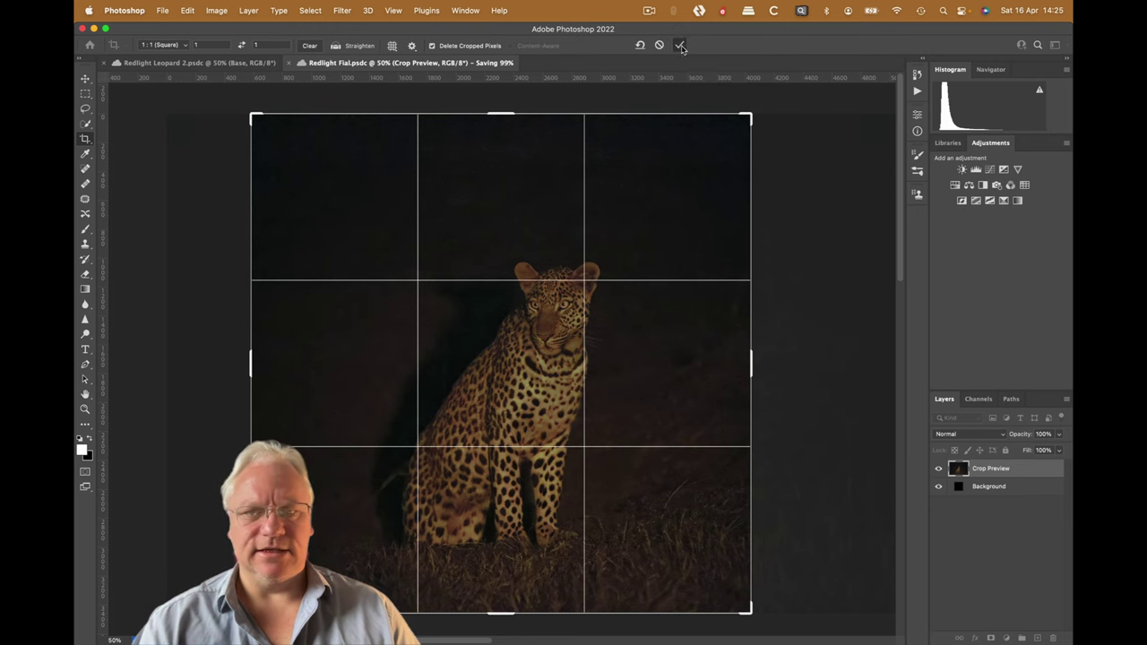
{"action": "left_click", "coordinate": [680, 45]}
{"action": "key", "text": "super+alt+shift+e"}
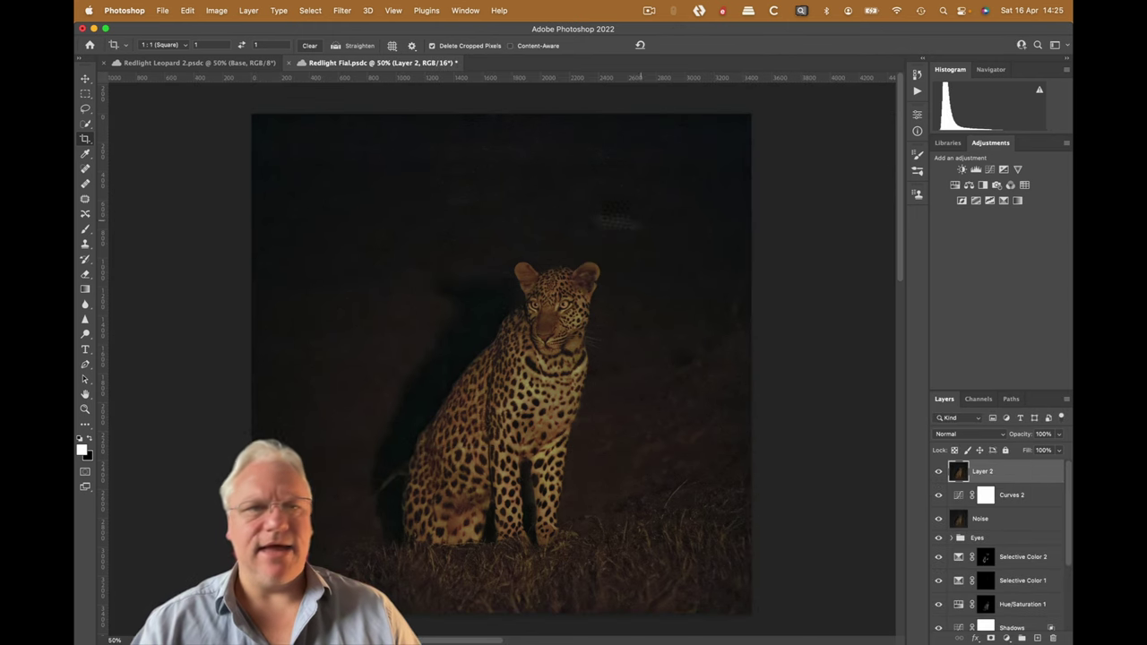
Enlarge the canvas by 10 percent to add a white border
{"action": "left_click", "coordinate": [207, 15]}
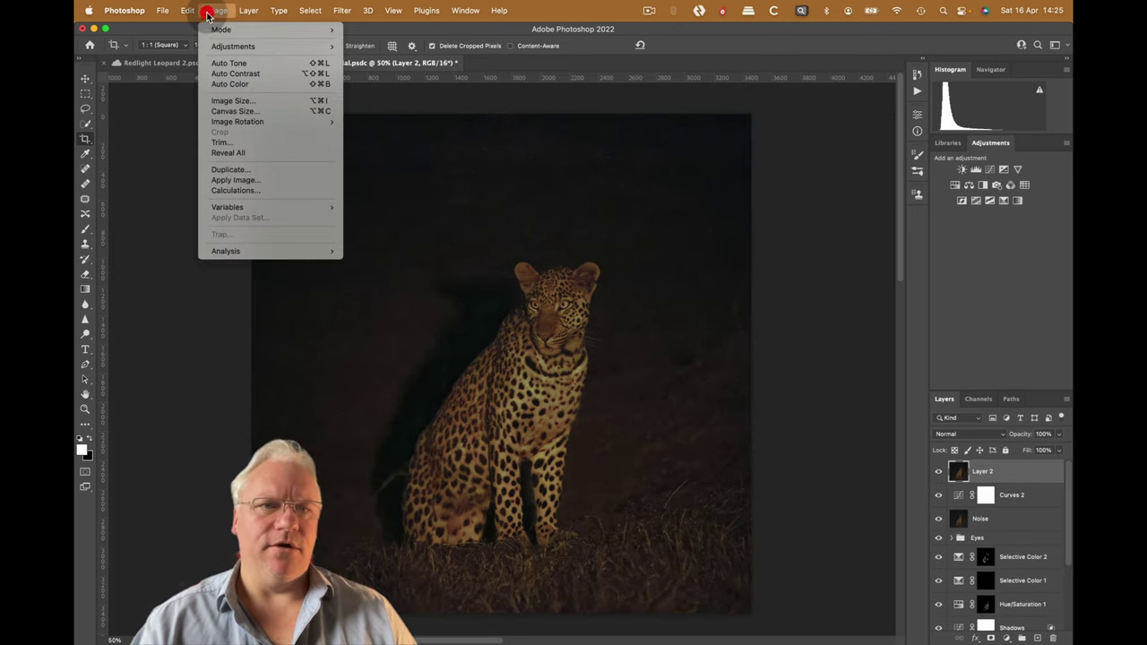
{"action": "left_click", "coordinate": [231, 110]}
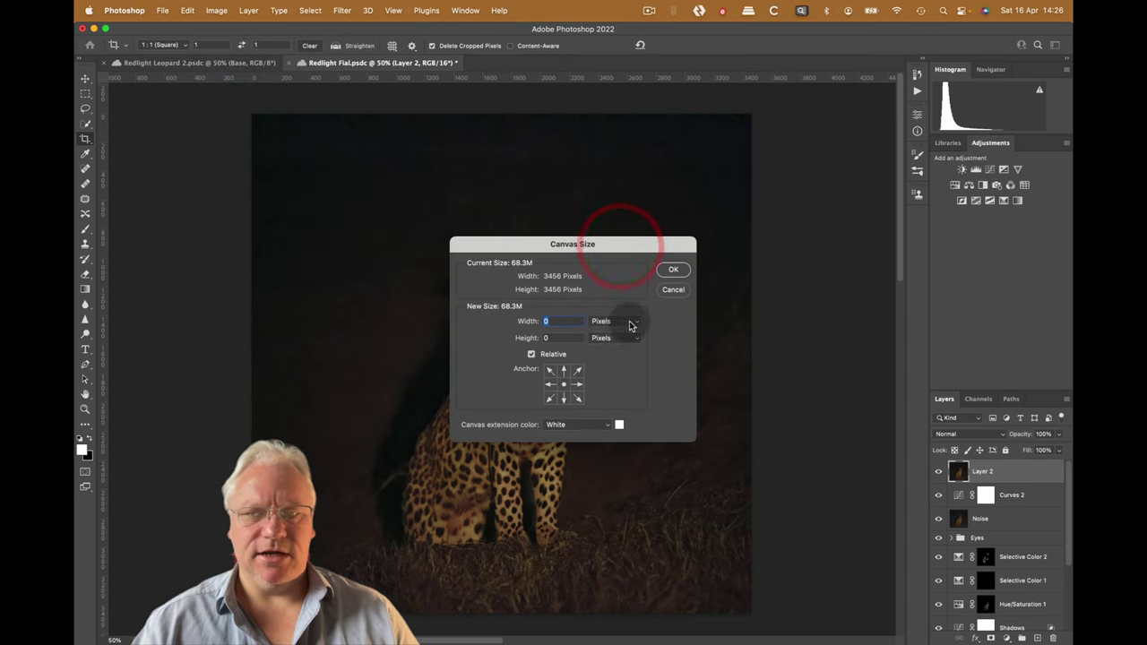
{"action": "left_click", "coordinate": [622, 321]}
{"action": "left_click", "coordinate": [625, 308]}
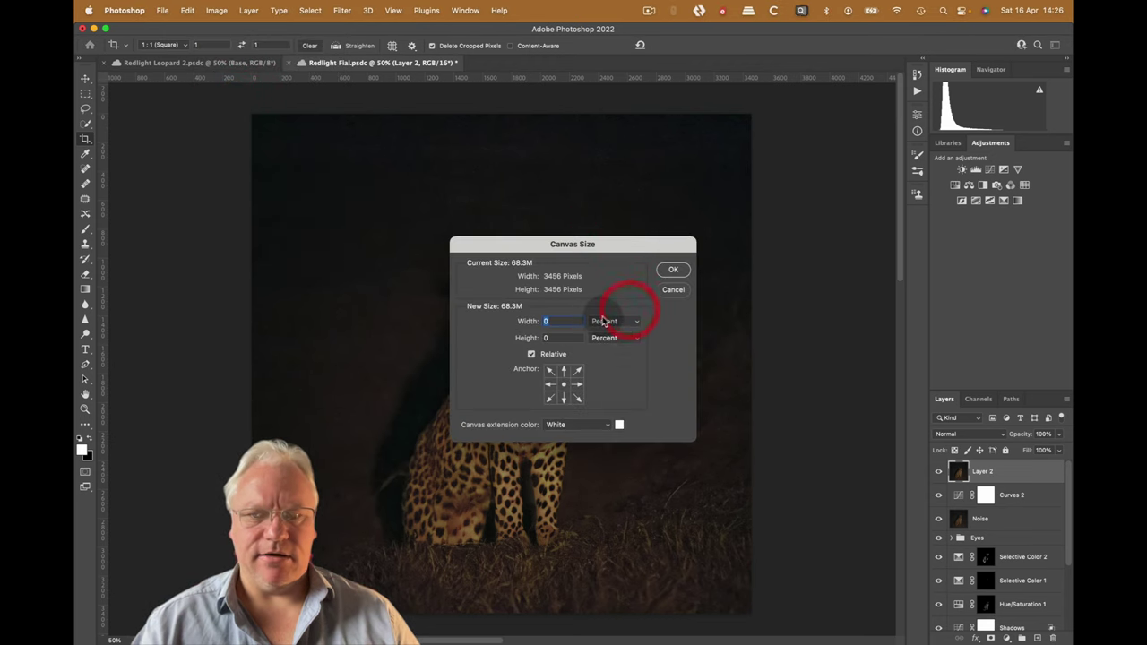
{"action": "type", "text": "10"}
{"action": "key", "text": "Tab"}
{"action": "type", "text": "10"}
{"action": "key", "text": "Return"}
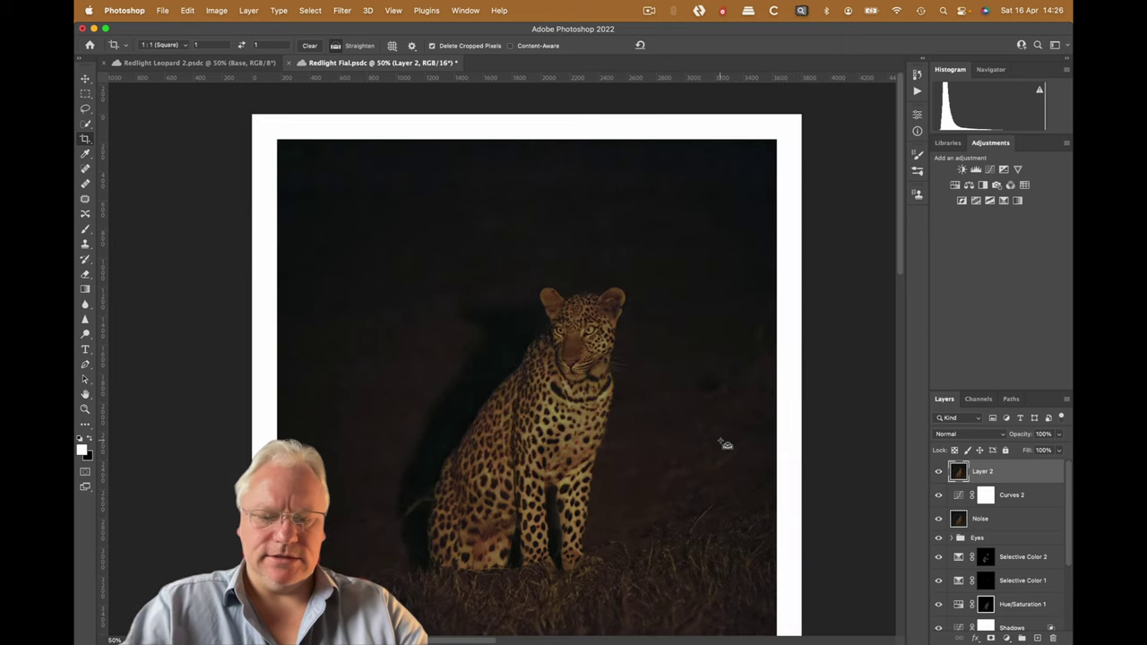
Solo the red Background layer, then show the finished corrections again
{"action": "scroll", "coordinate": [724, 446], "scroll_direction": "down", "scroll_amount": 2}
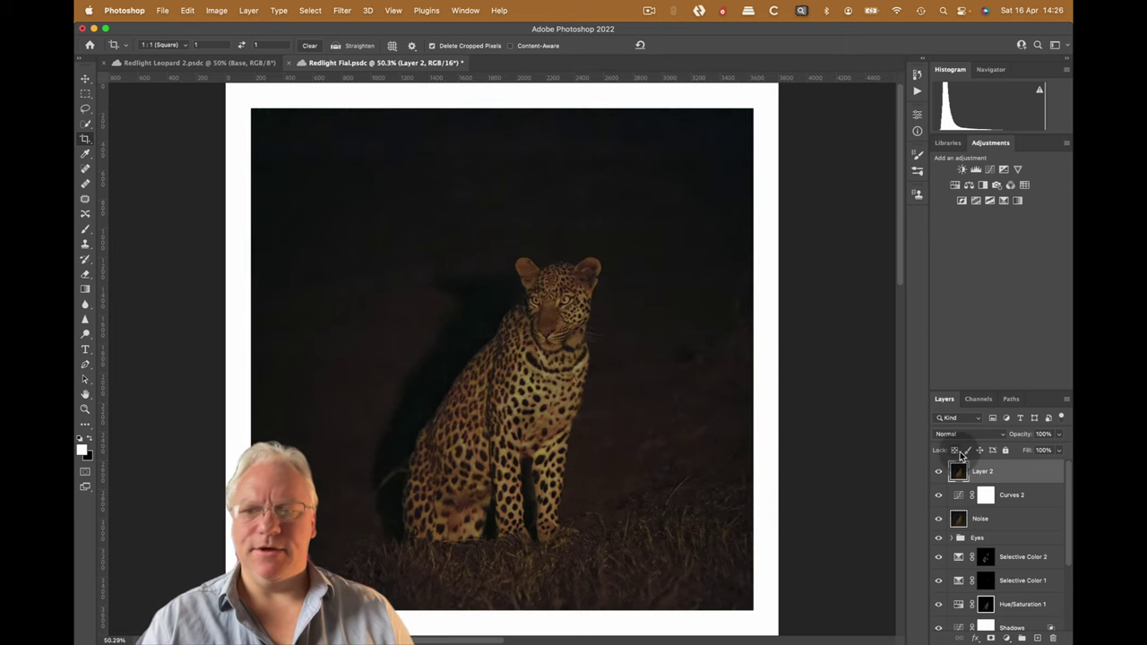
{"action": "left_click_drag", "start_coordinate": [1067, 489], "coordinate": [1068, 584]}
{"action": "left_click", "coordinate": [938, 618], "text": "alt"}
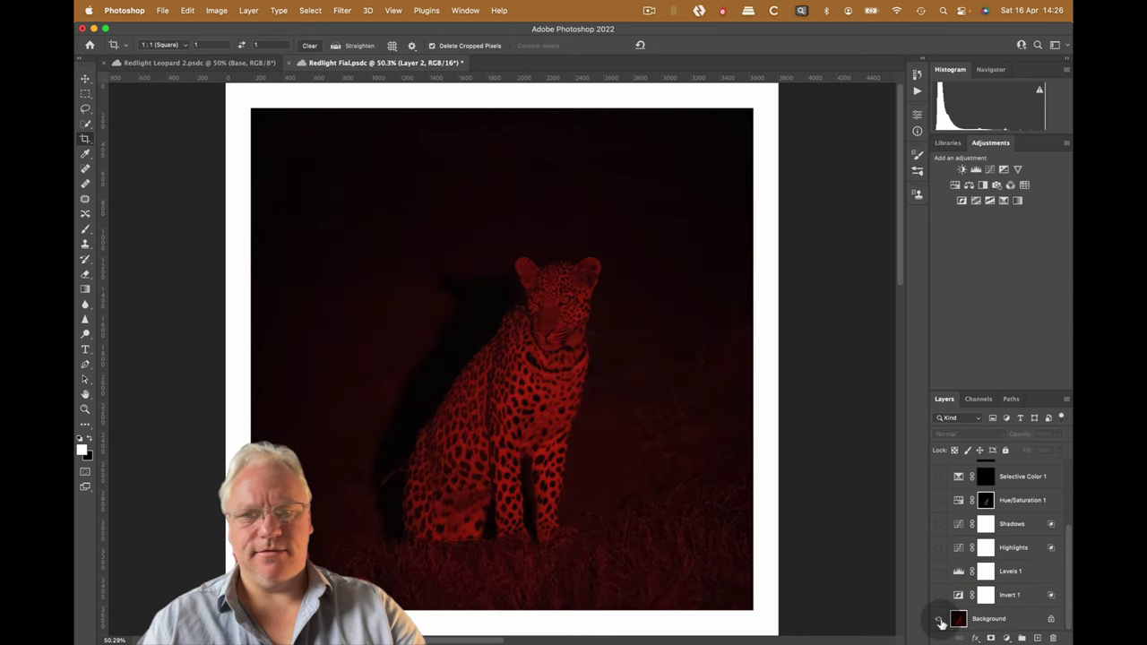
{"action": "left_click", "coordinate": [938, 618], "text": "alt"}
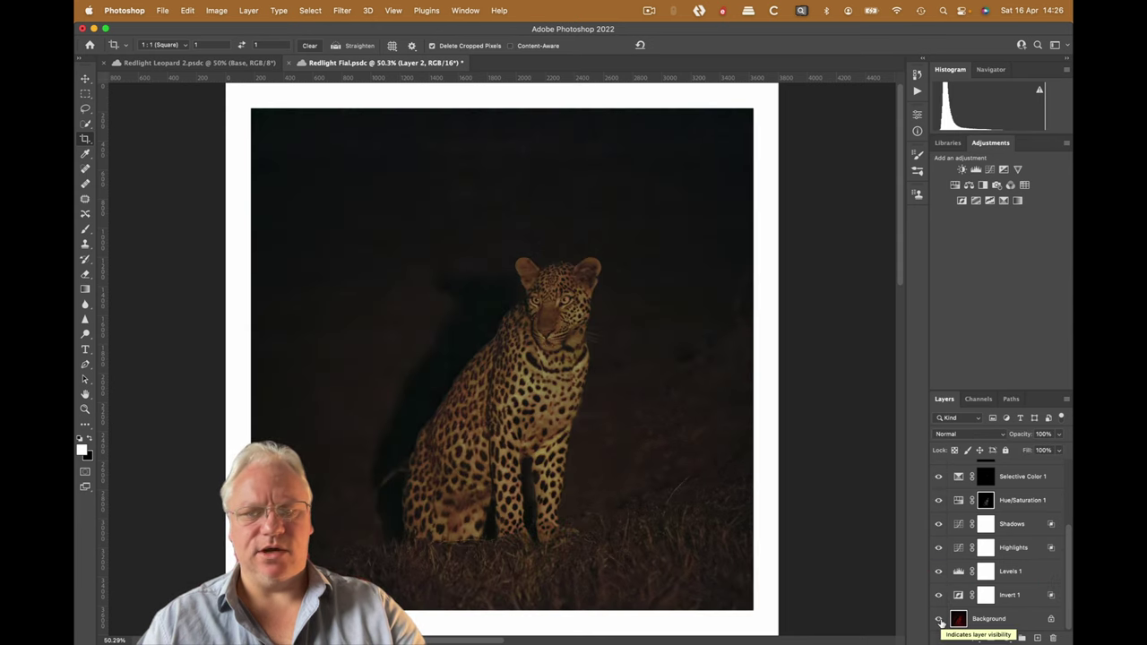